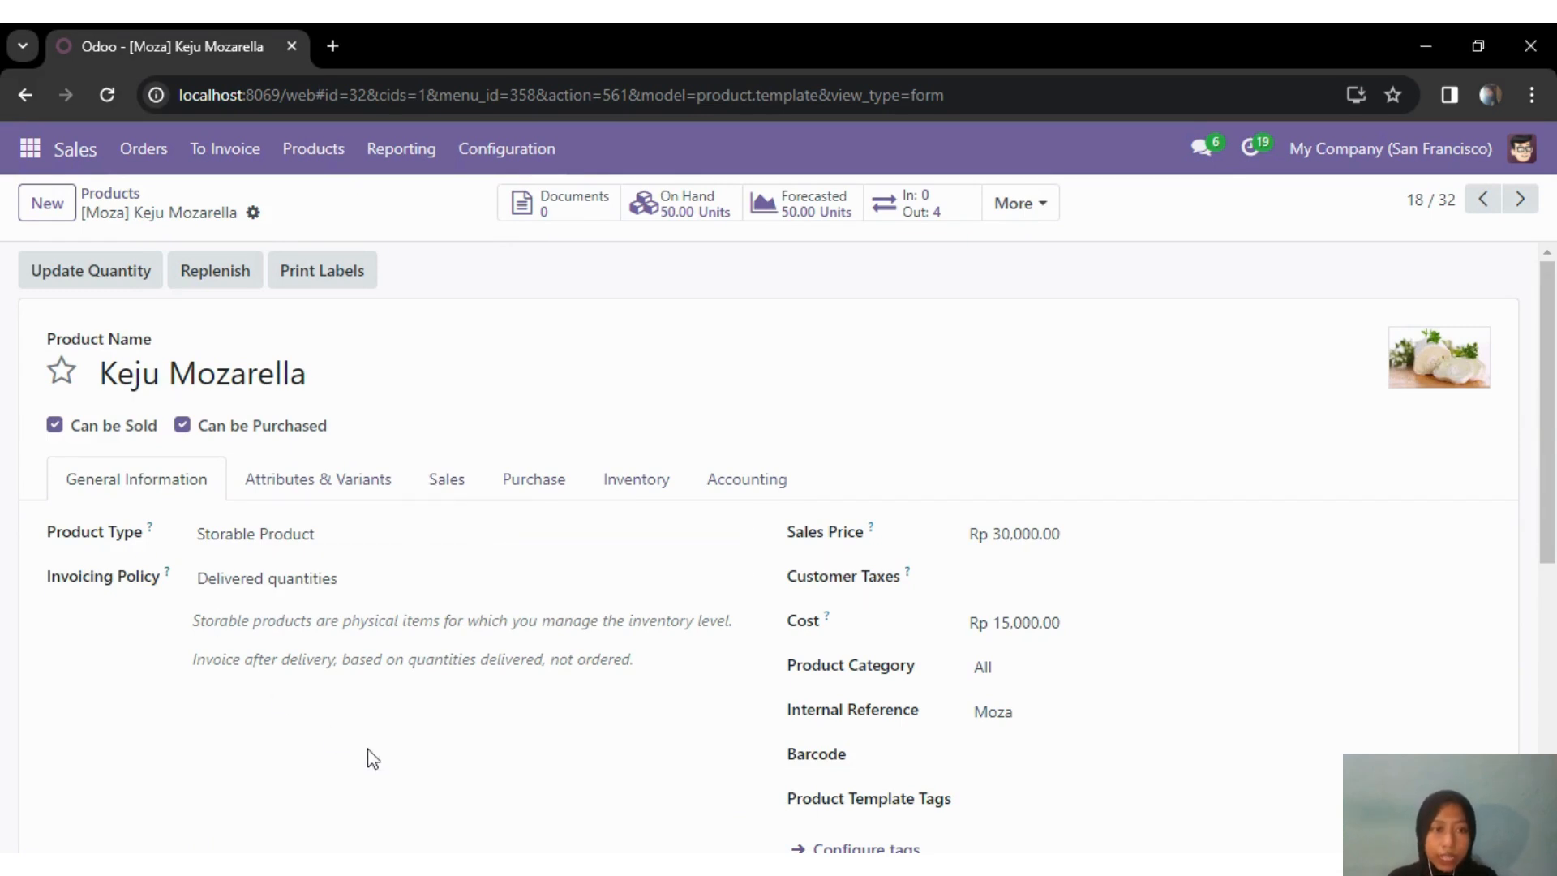
pyautogui.scroll(-1, 769, 512)
pyautogui.scroll(1, 768, 513)
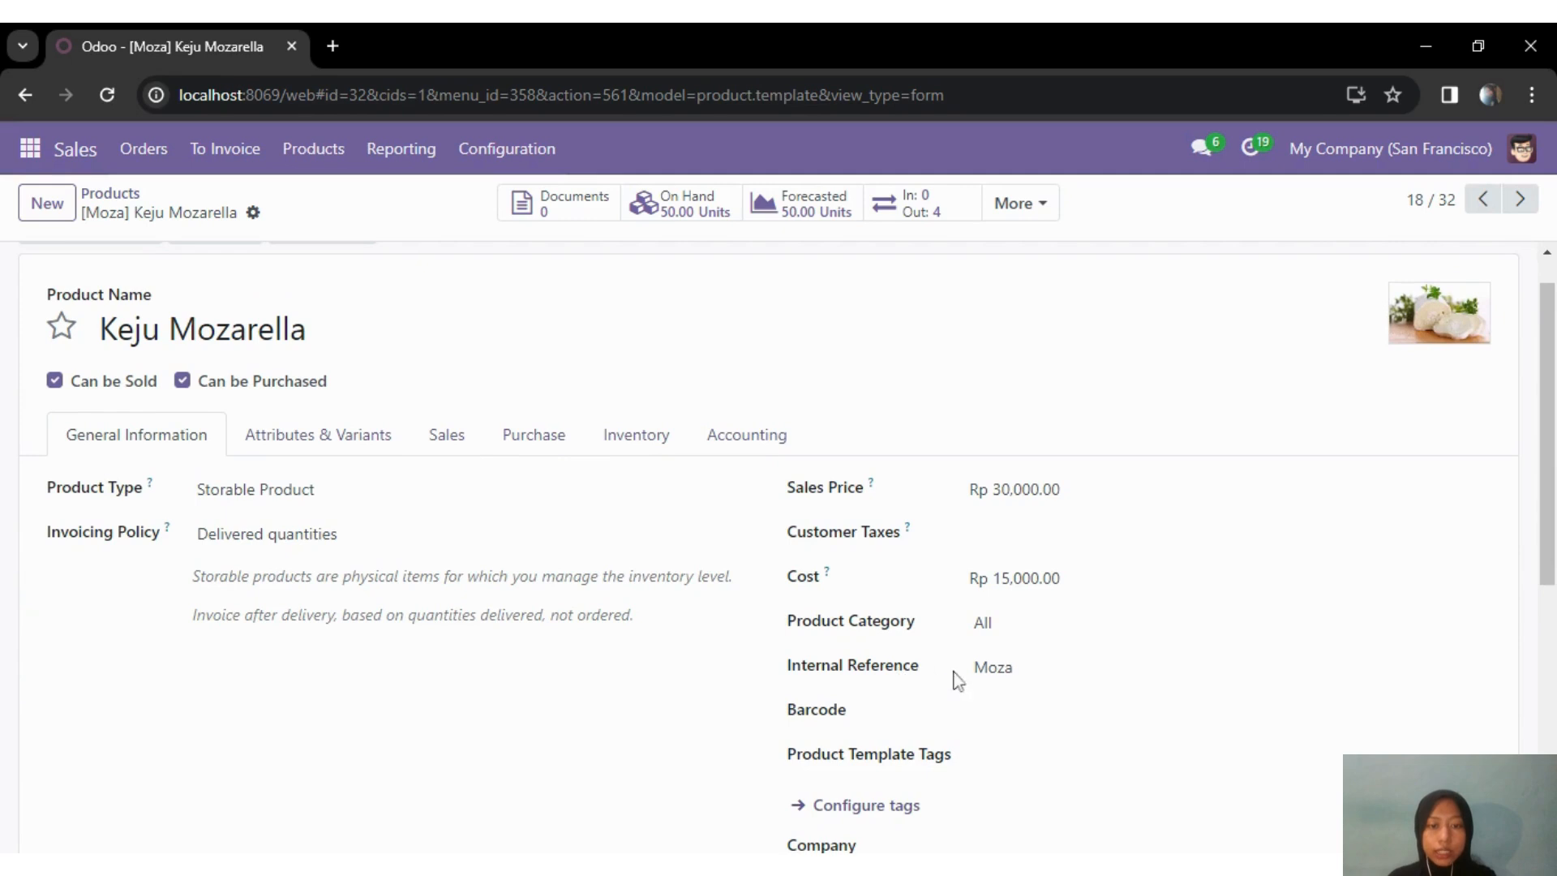
pyautogui.scroll(1, 620, 713)
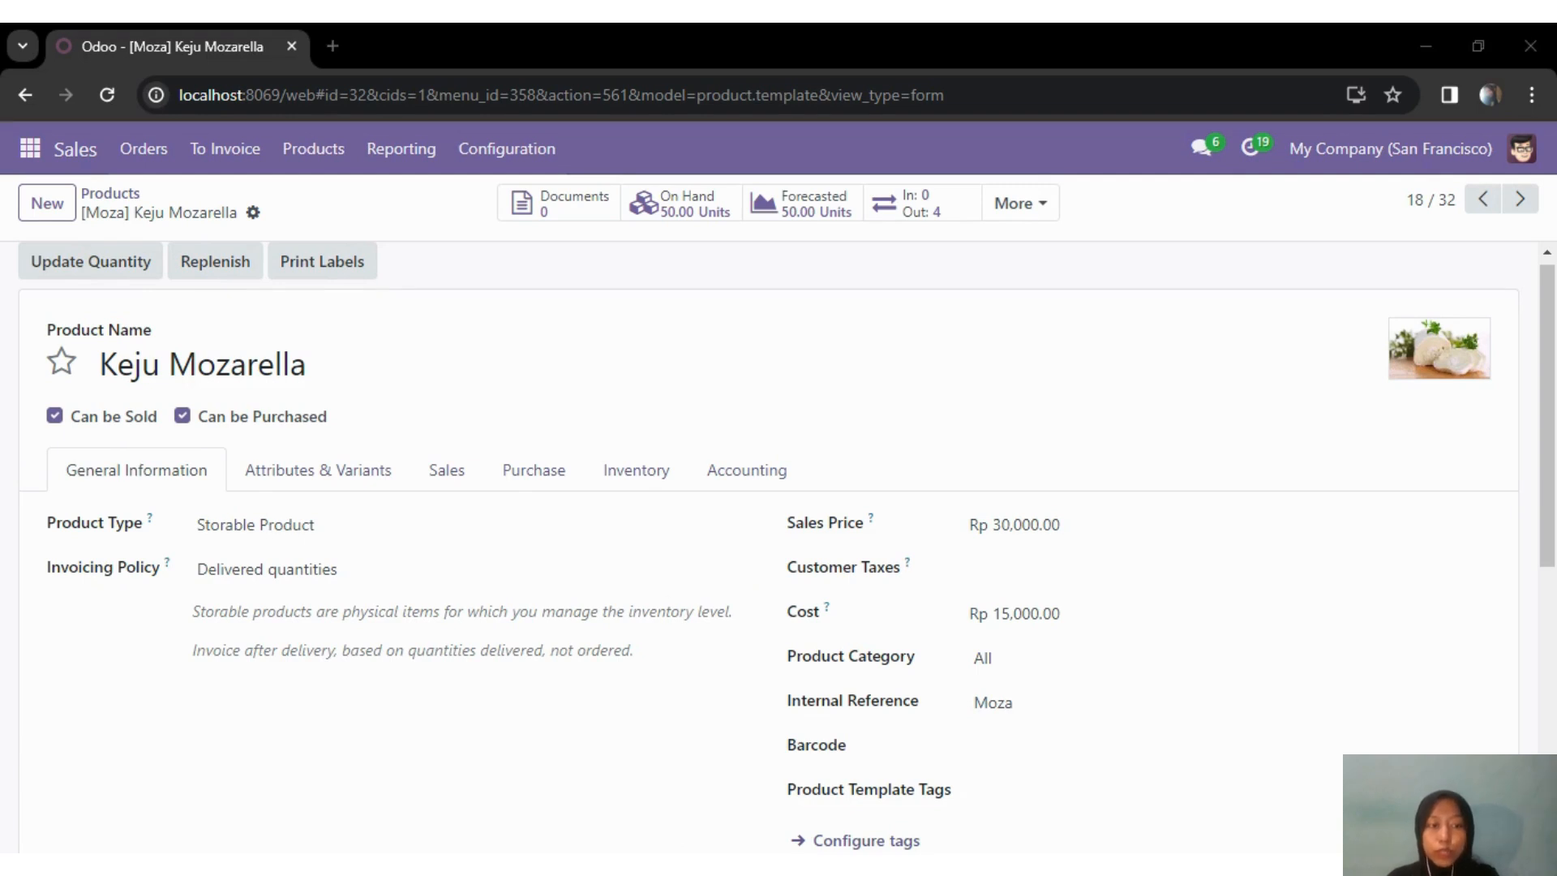
pyautogui.click(514, 562)
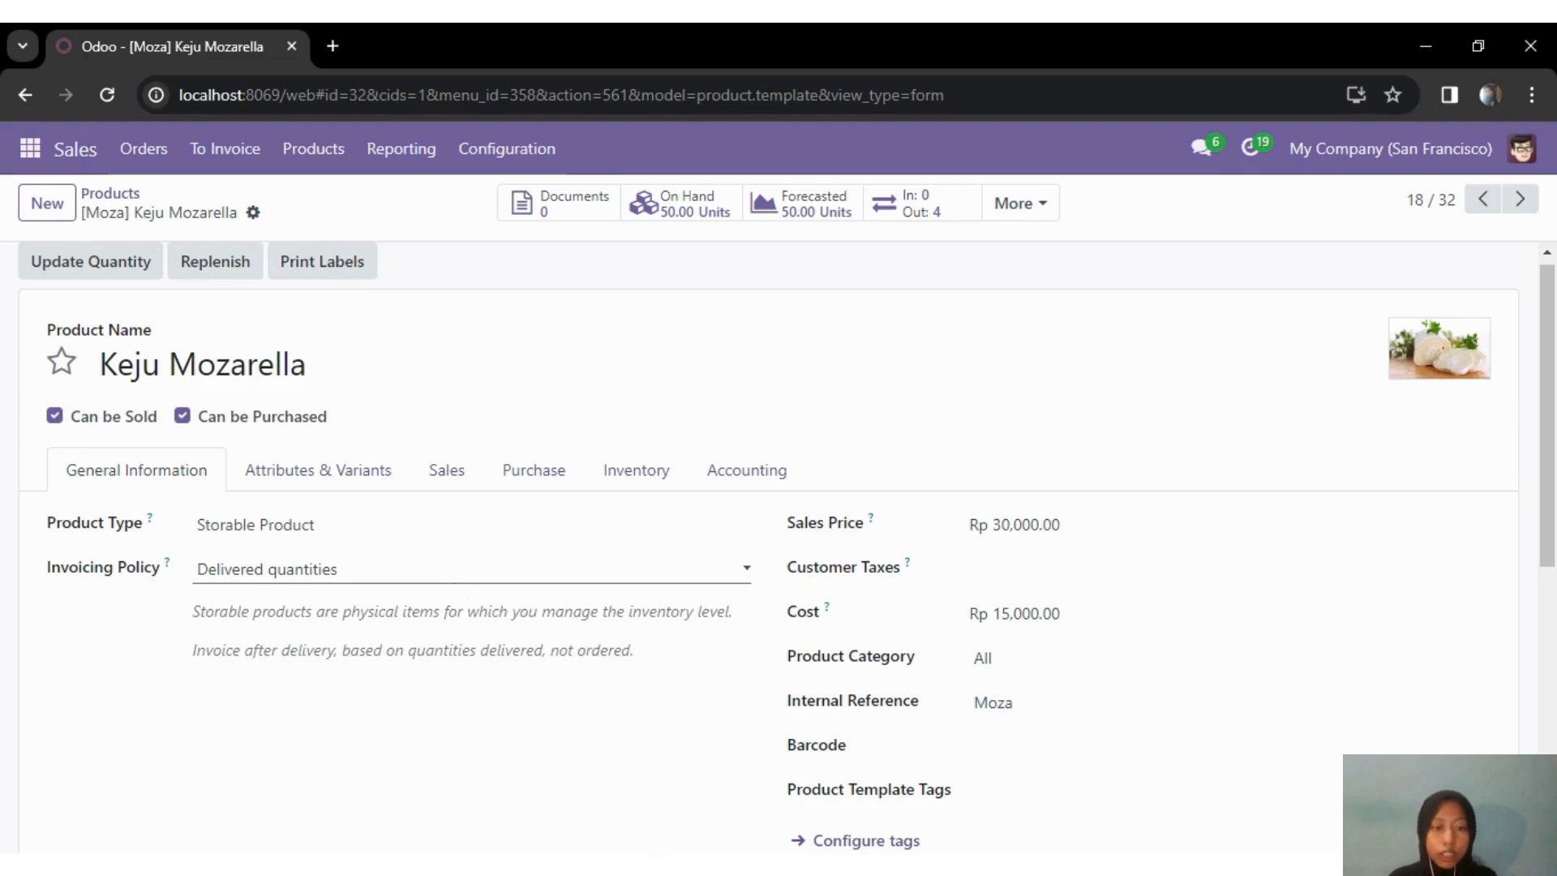
pyautogui.hotkey('alt', 'Tab')
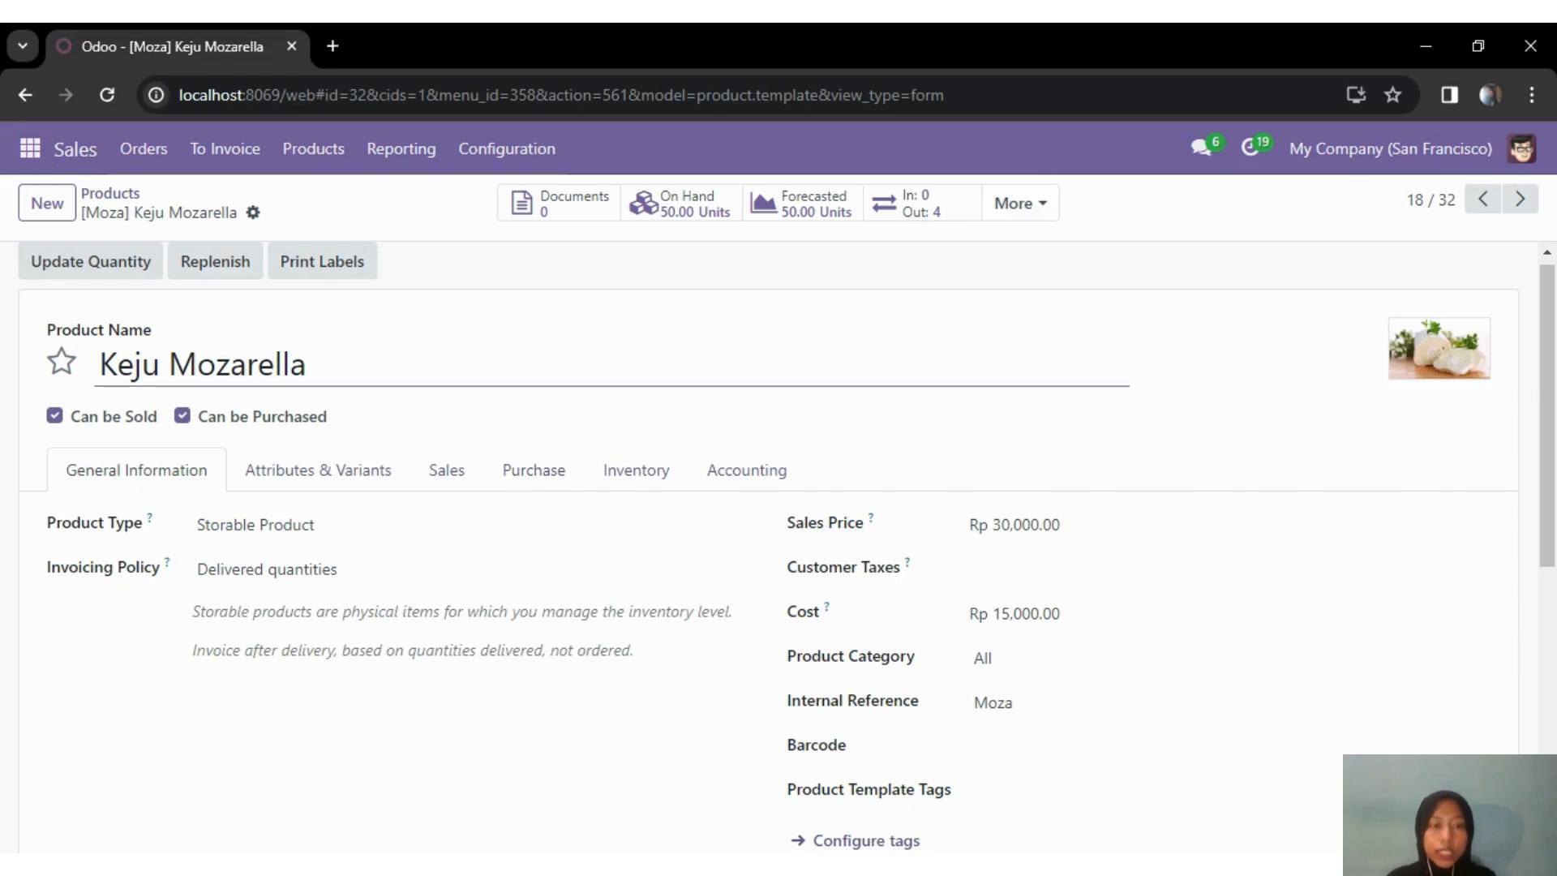
# Step: Open the user list in the settings and select the finance, sales and warehouse users
pyautogui.click(30, 148)
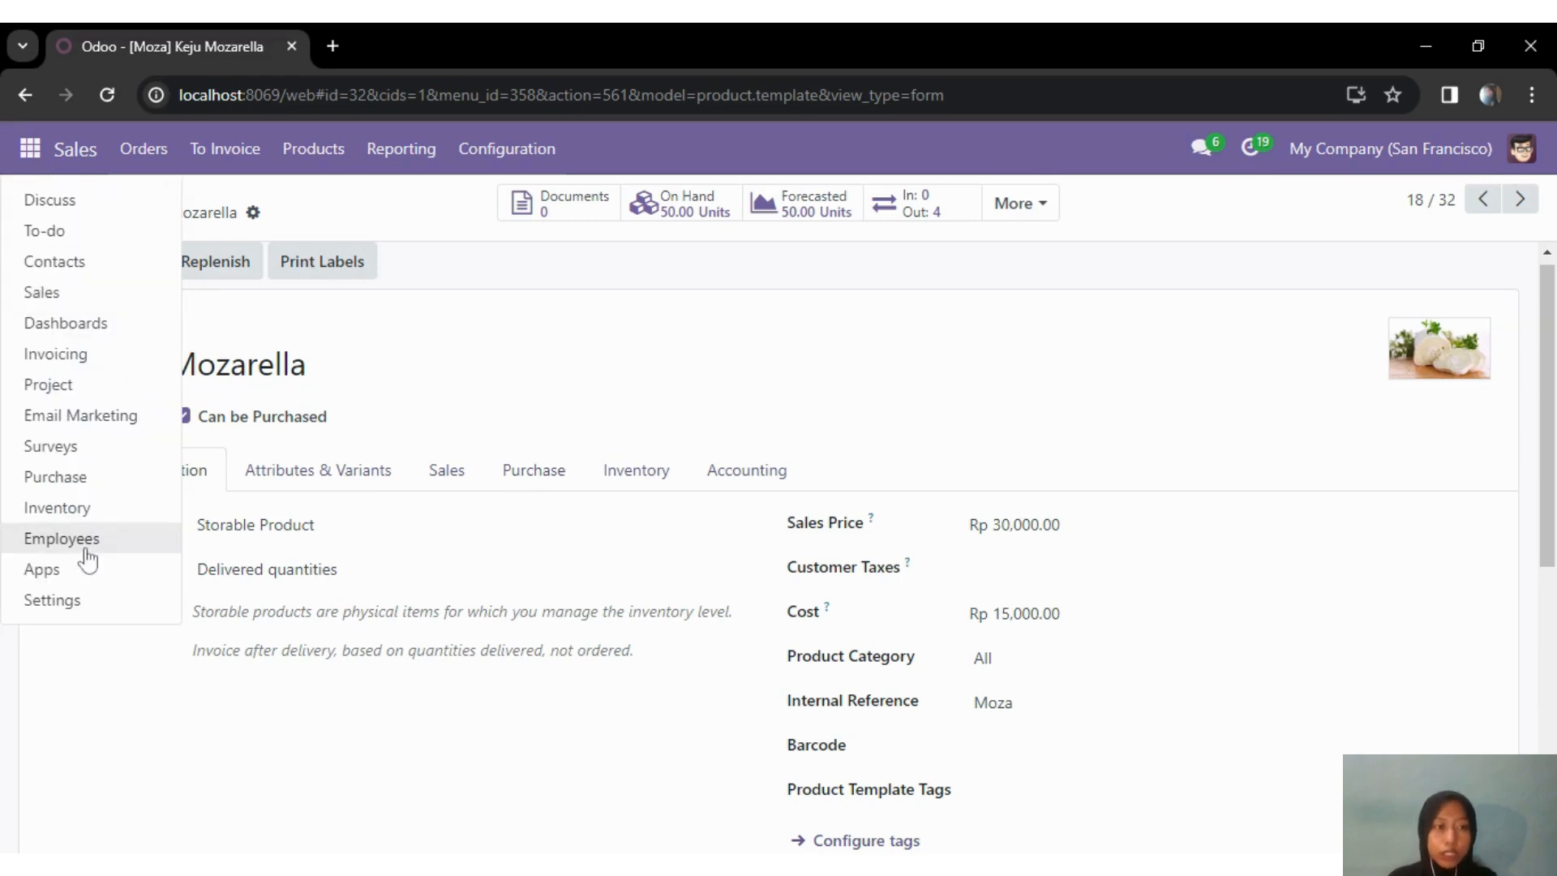
pyautogui.click(52, 601)
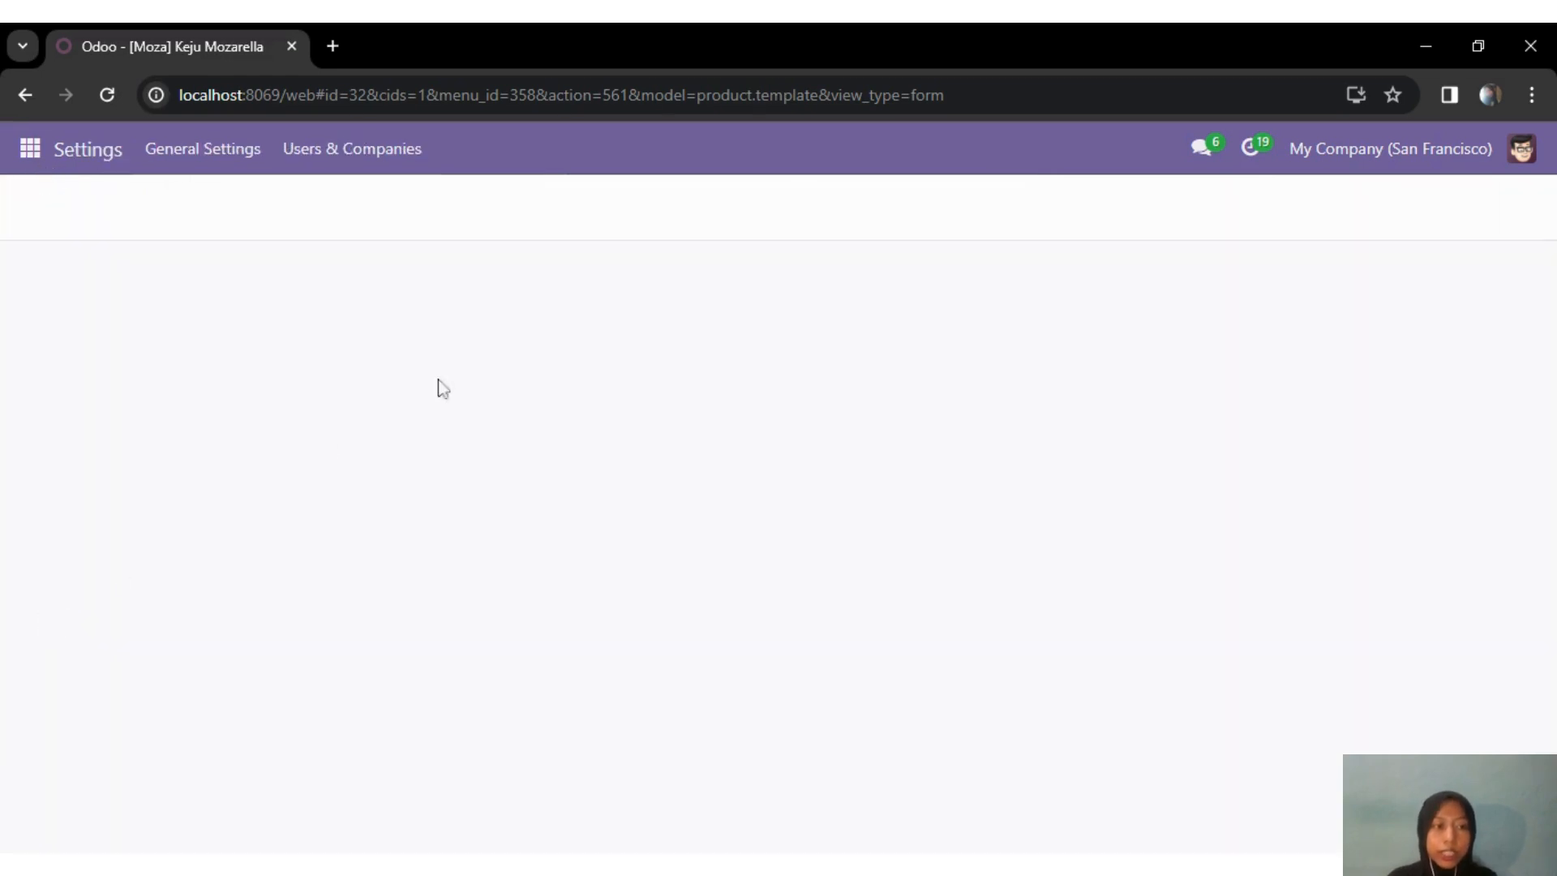
pyautogui.click(375, 160)
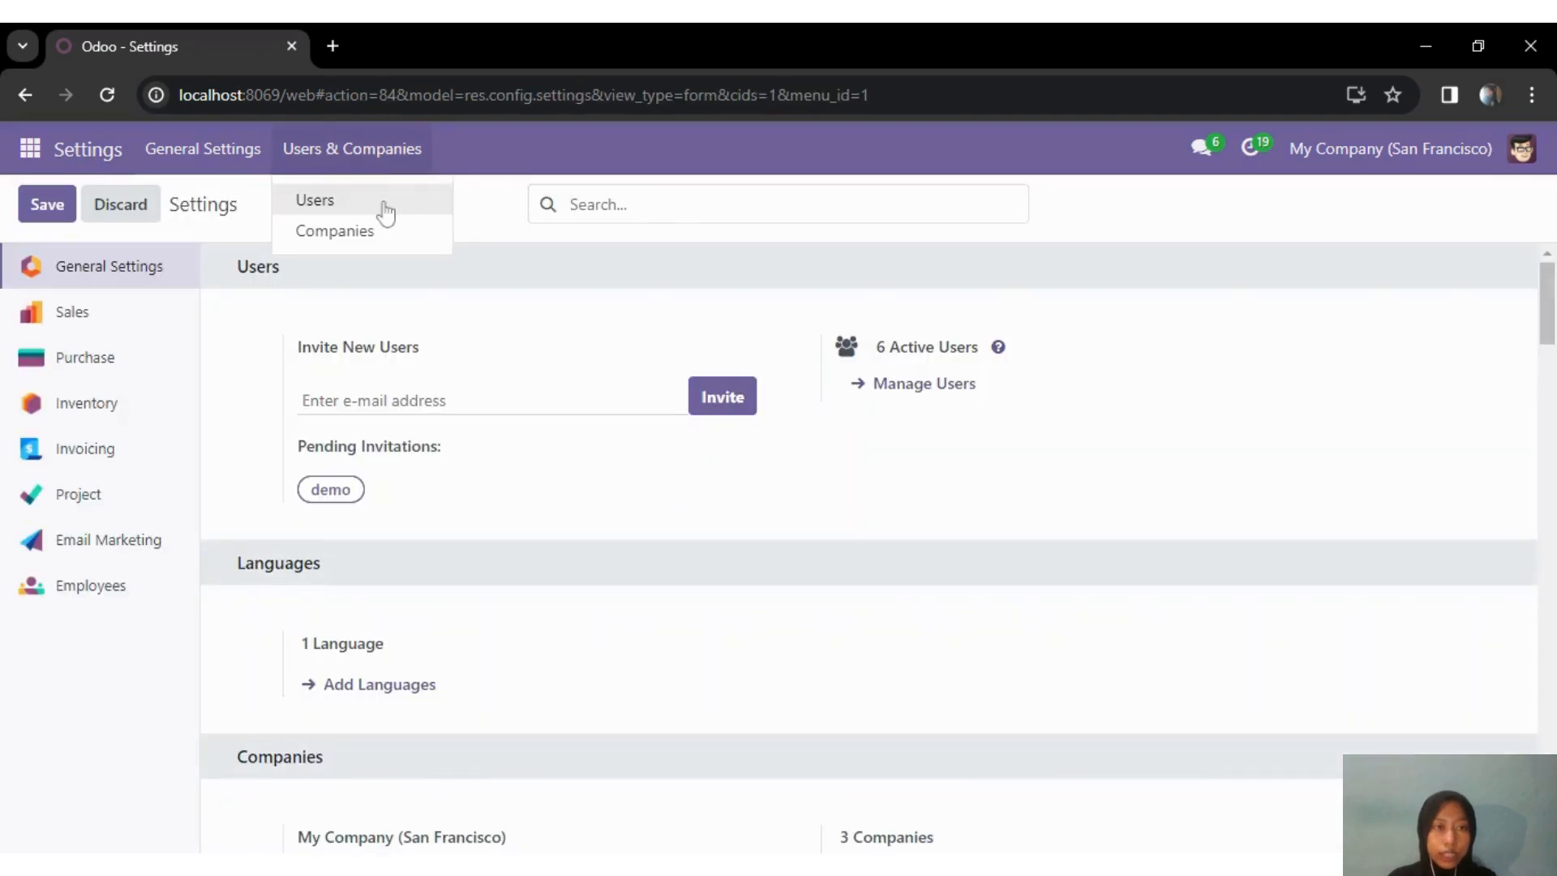
pyautogui.click(386, 207)
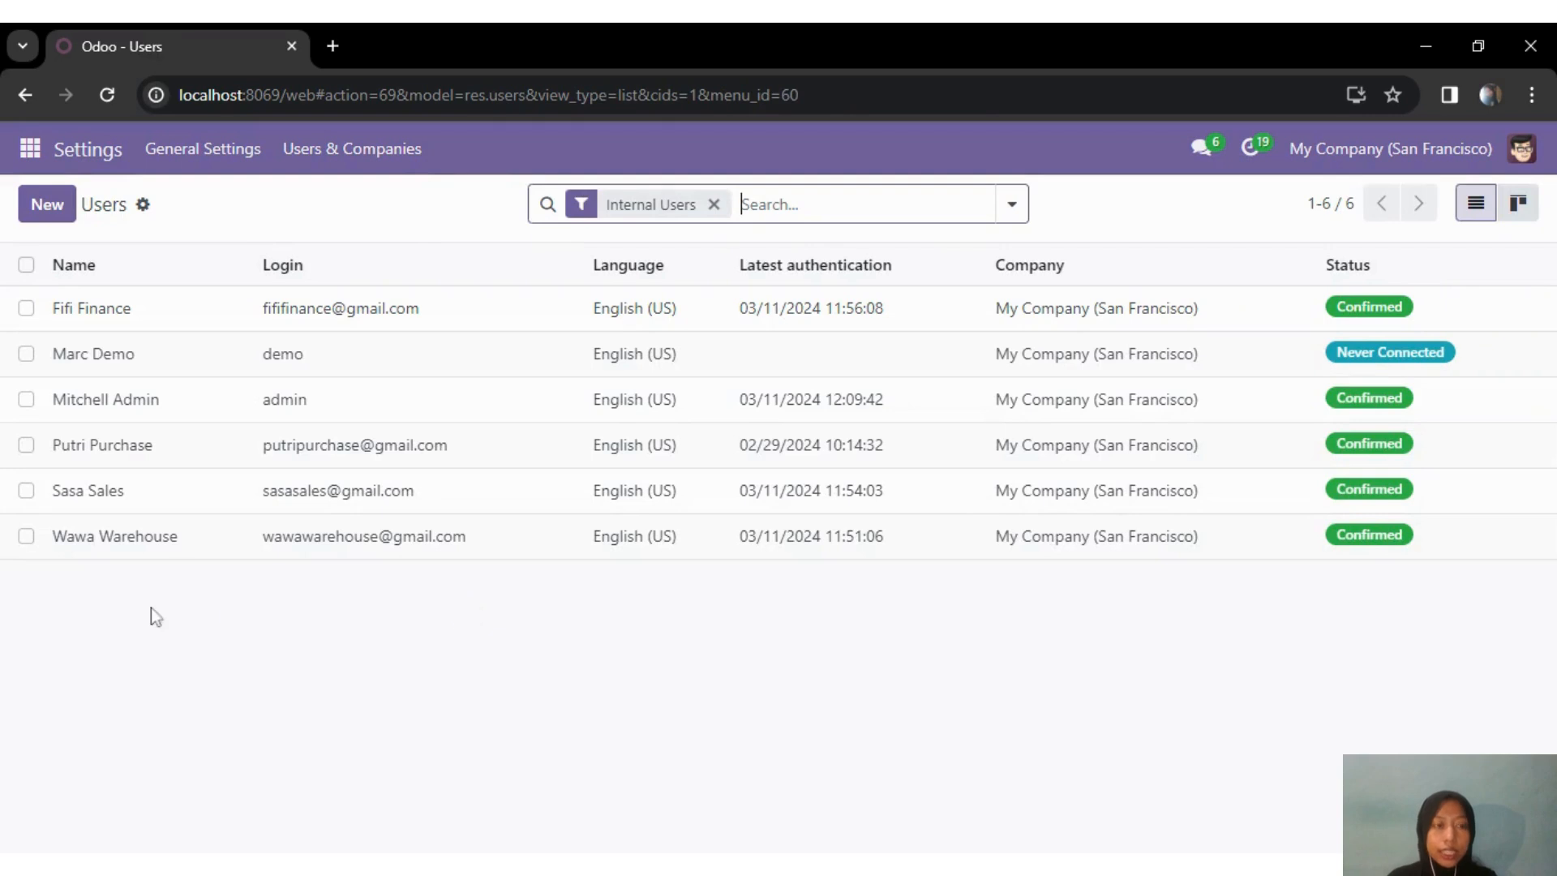
pyautogui.click(26, 308)
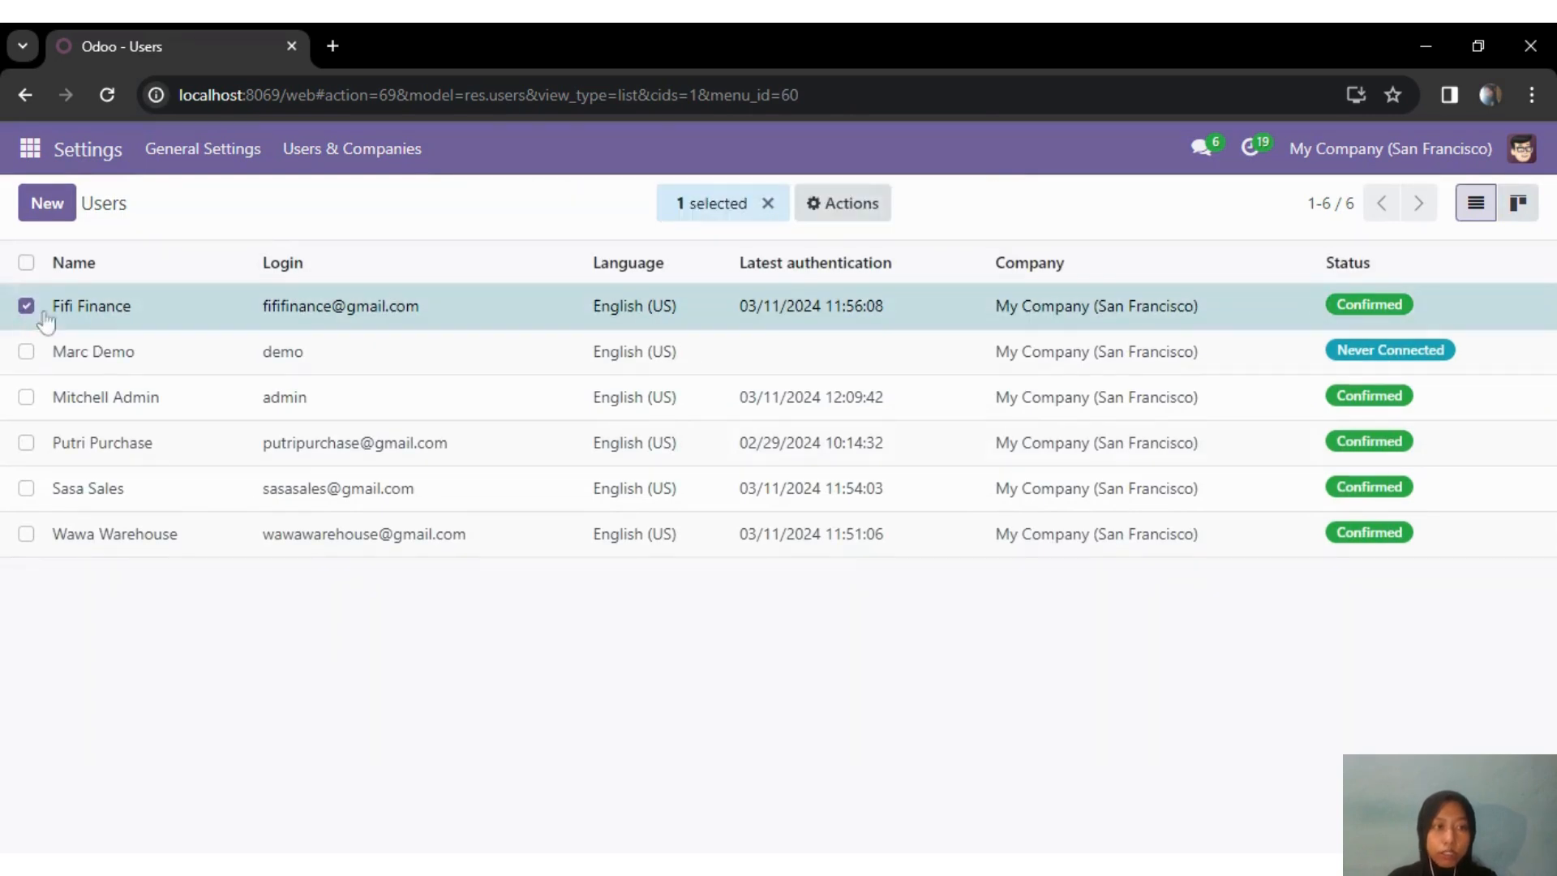
pyautogui.click(27, 488)
pyautogui.click(27, 533)
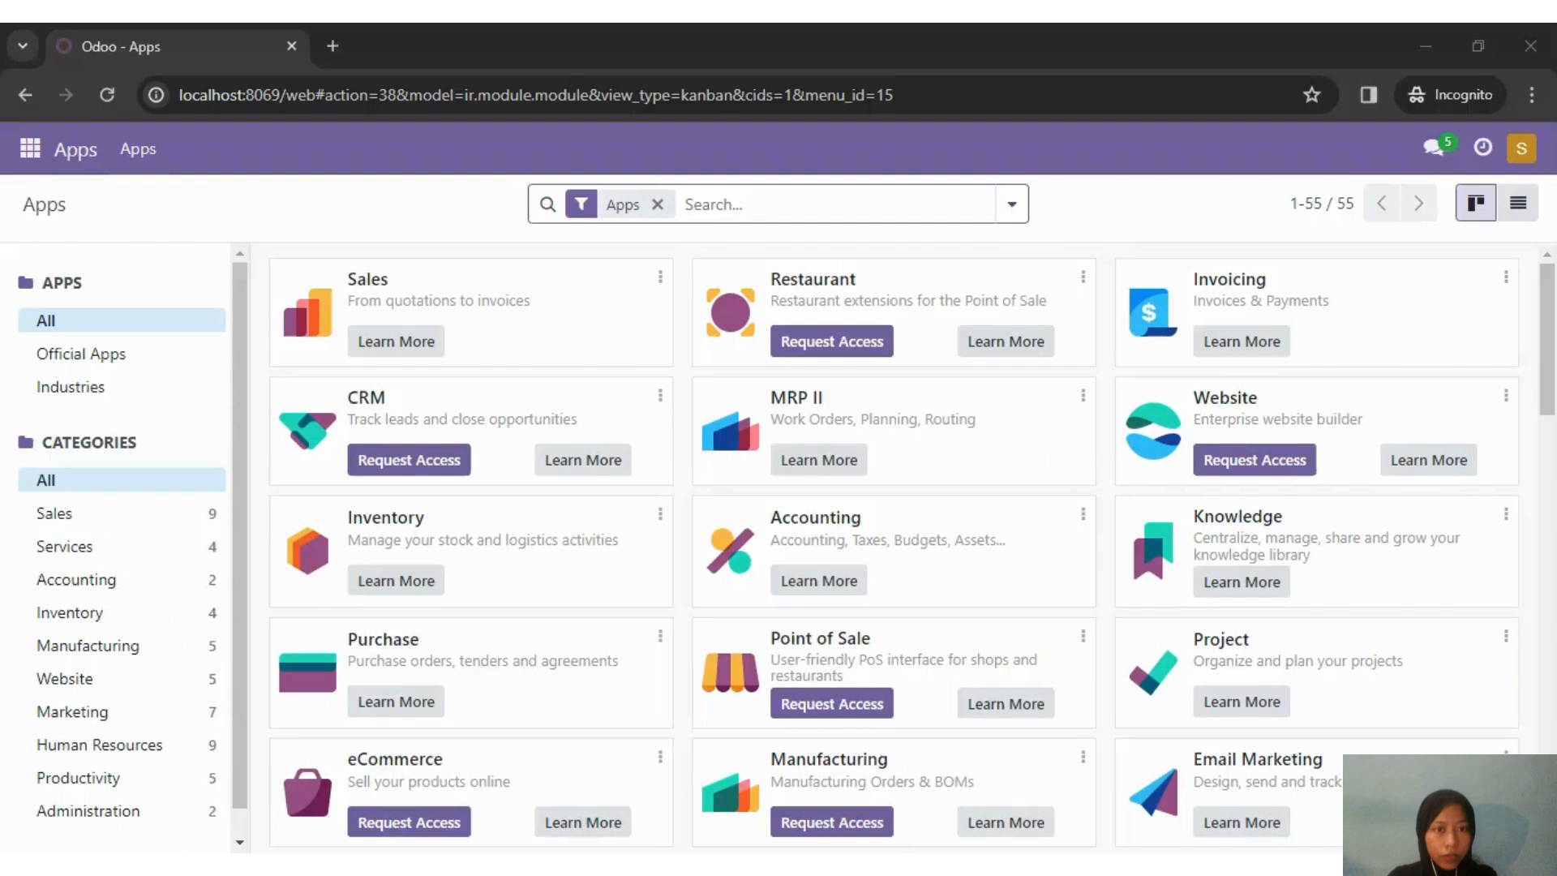
# Step: In the sales user's incognito session, open Sales and start a new quotation
pyautogui.click(1087, 209)
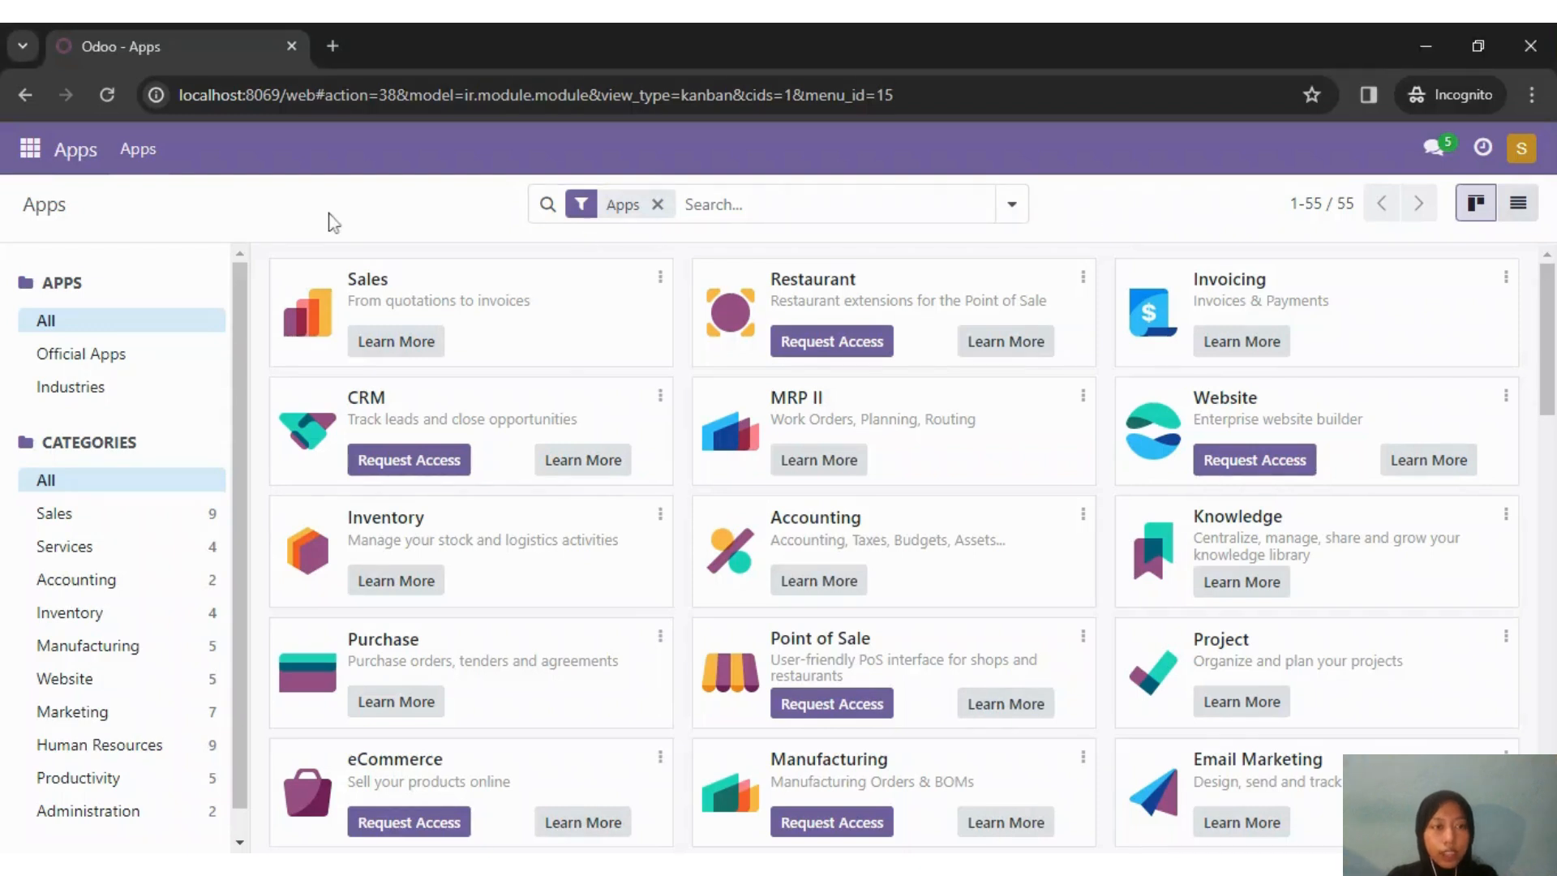
pyautogui.click(31, 159)
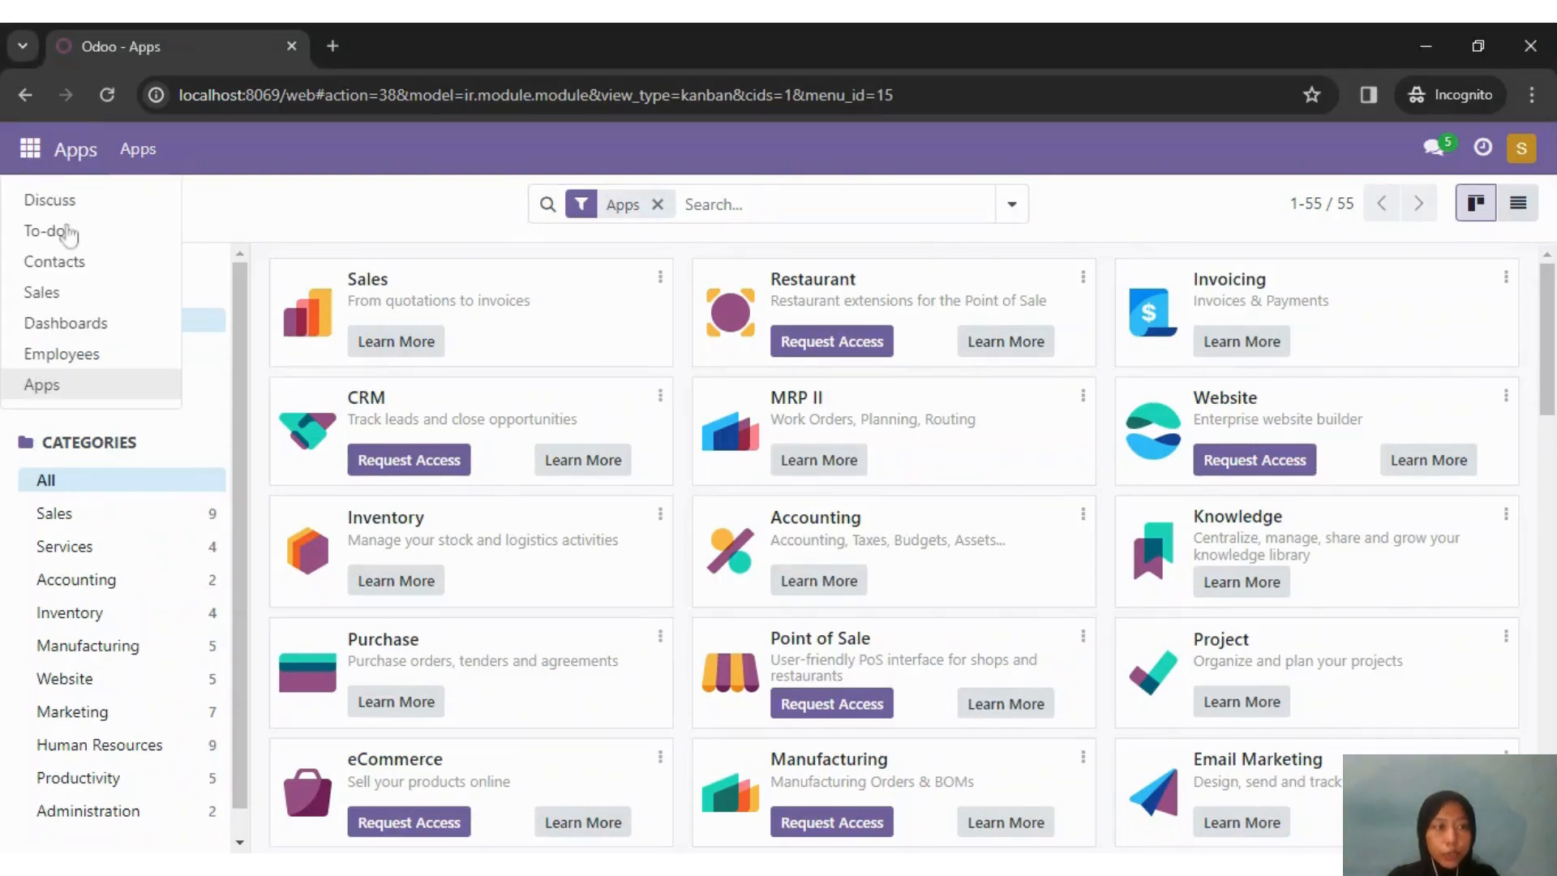
pyautogui.click(58, 299)
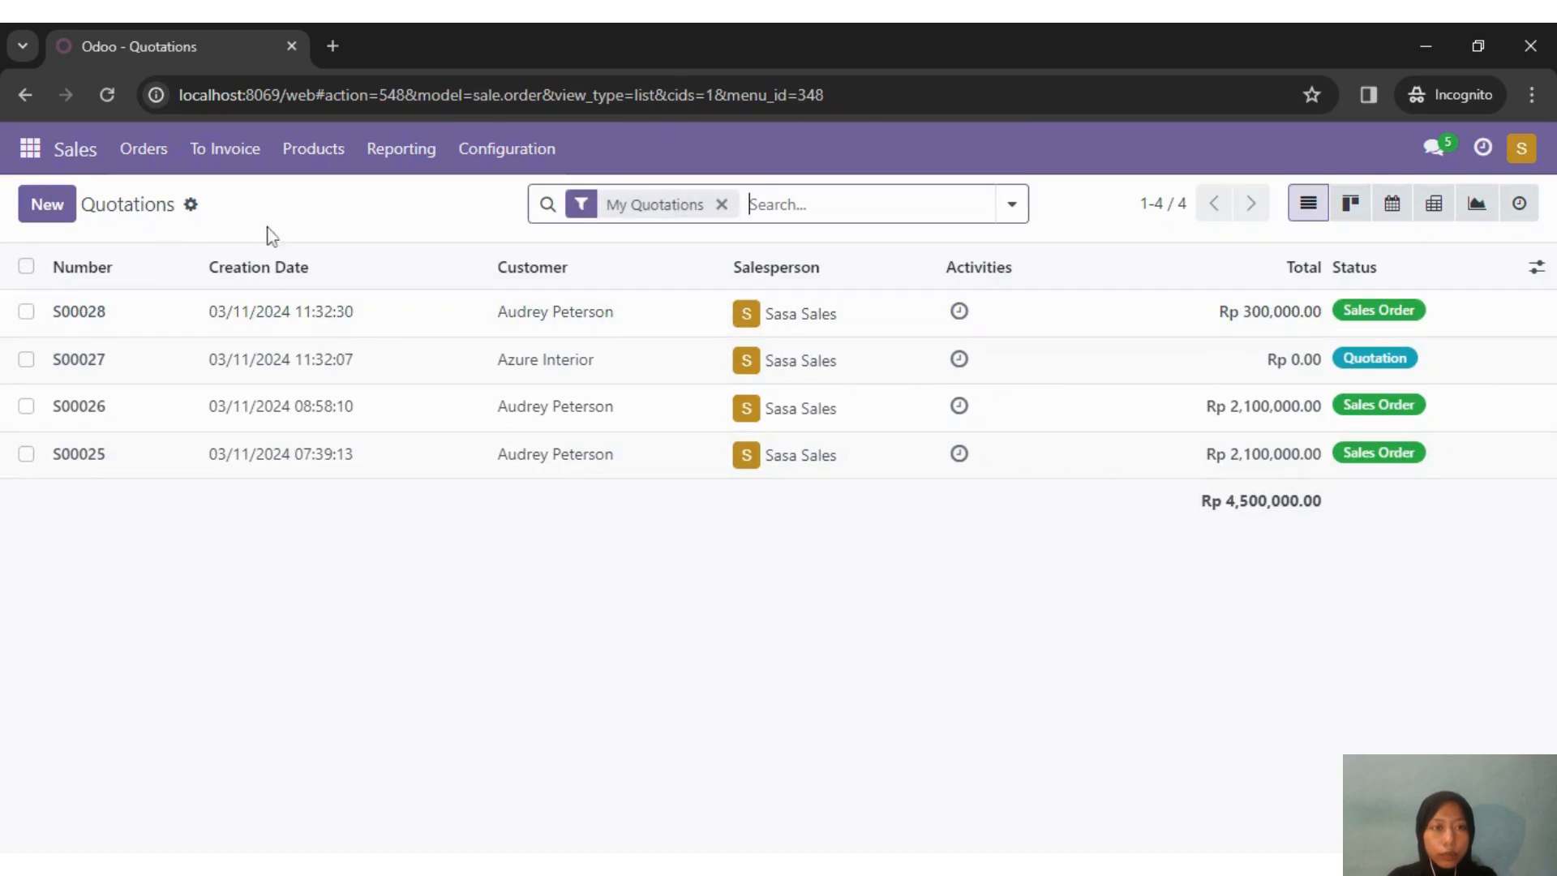
pyautogui.click(47, 203)
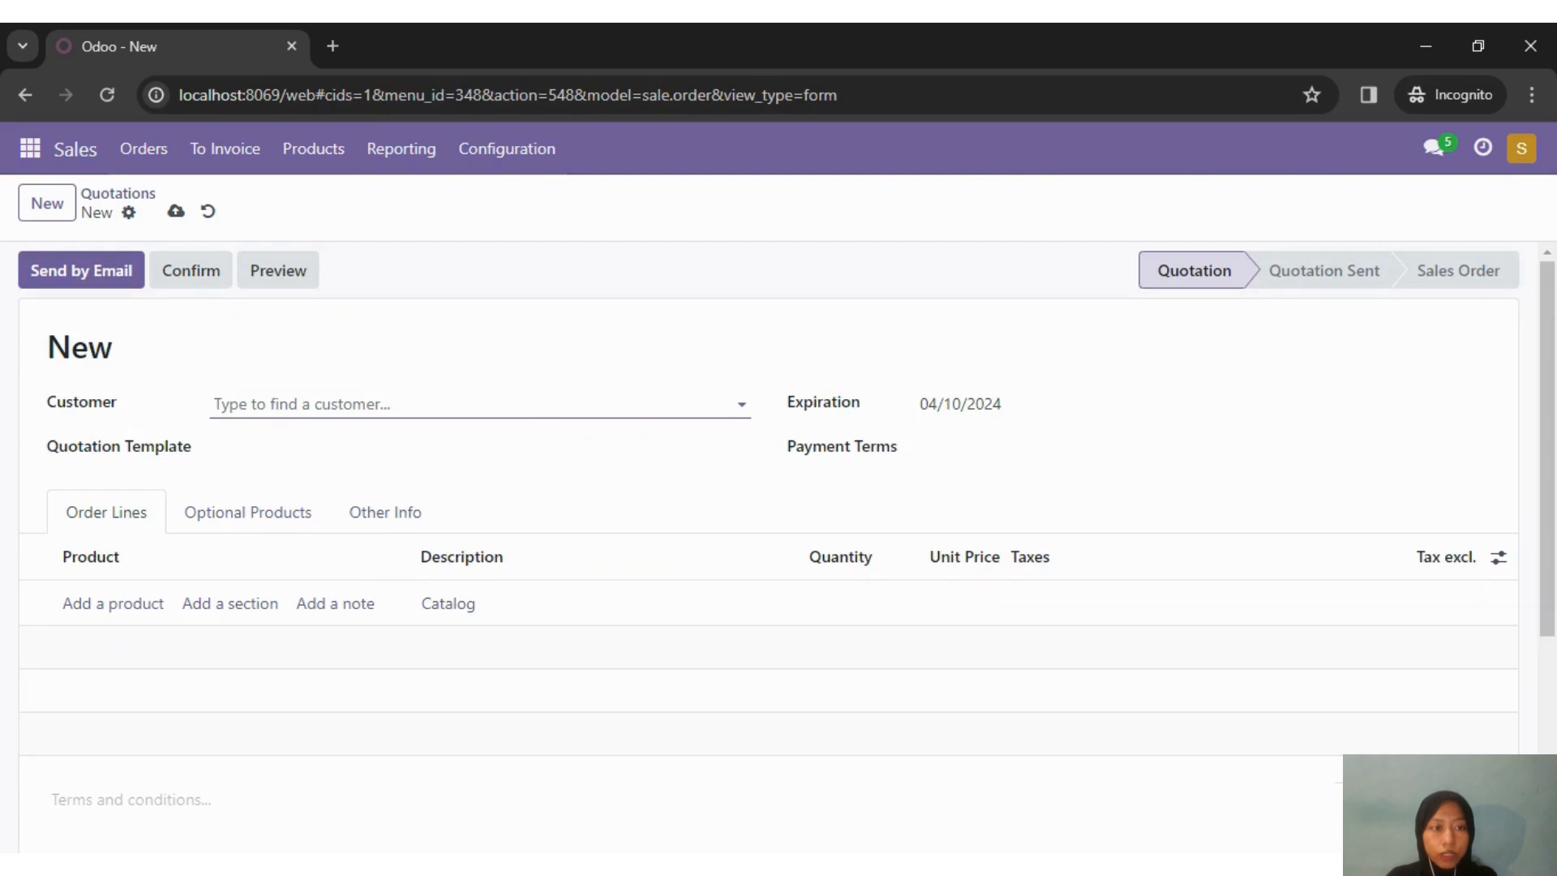
# Step: Choose the existing individual customer for the quotation and set its payment terms to Immediate Payment
pyautogui.click(348, 404)
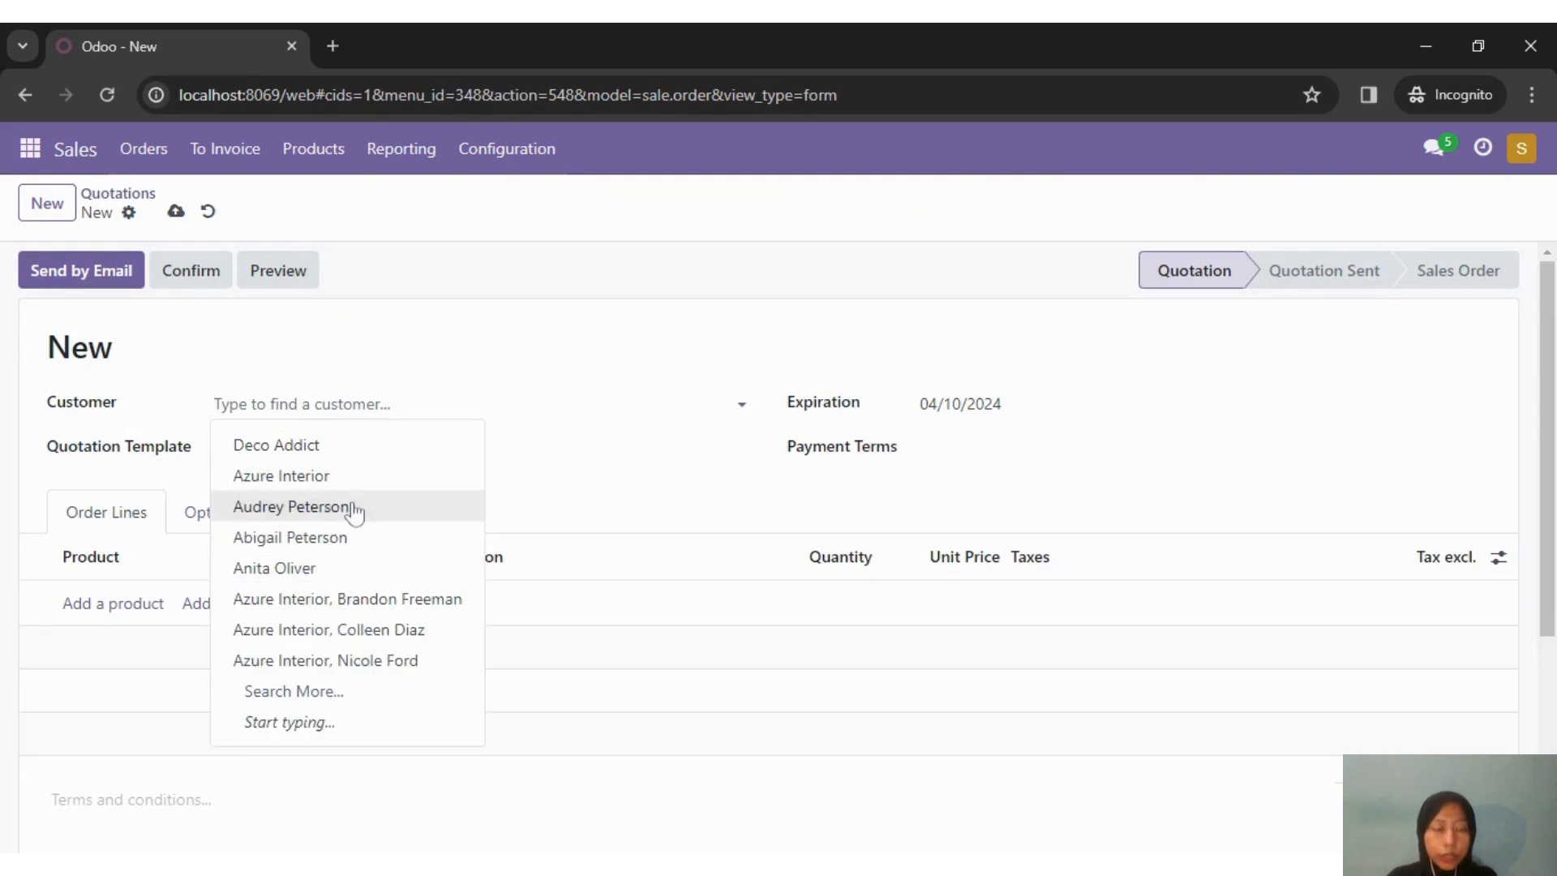
pyautogui.click(351, 508)
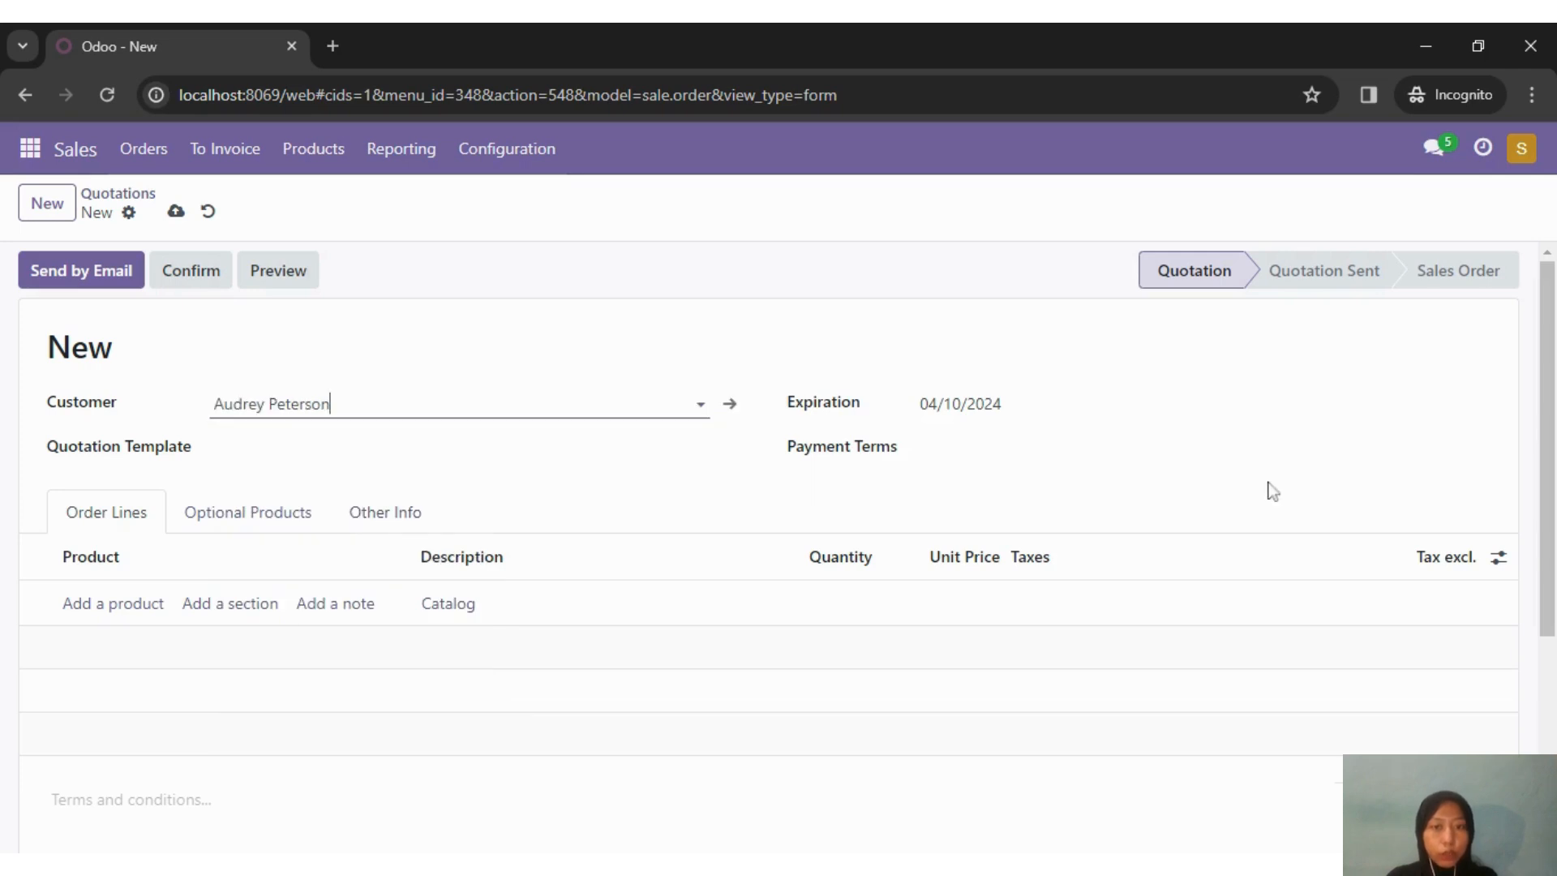
pyautogui.click(1046, 448)
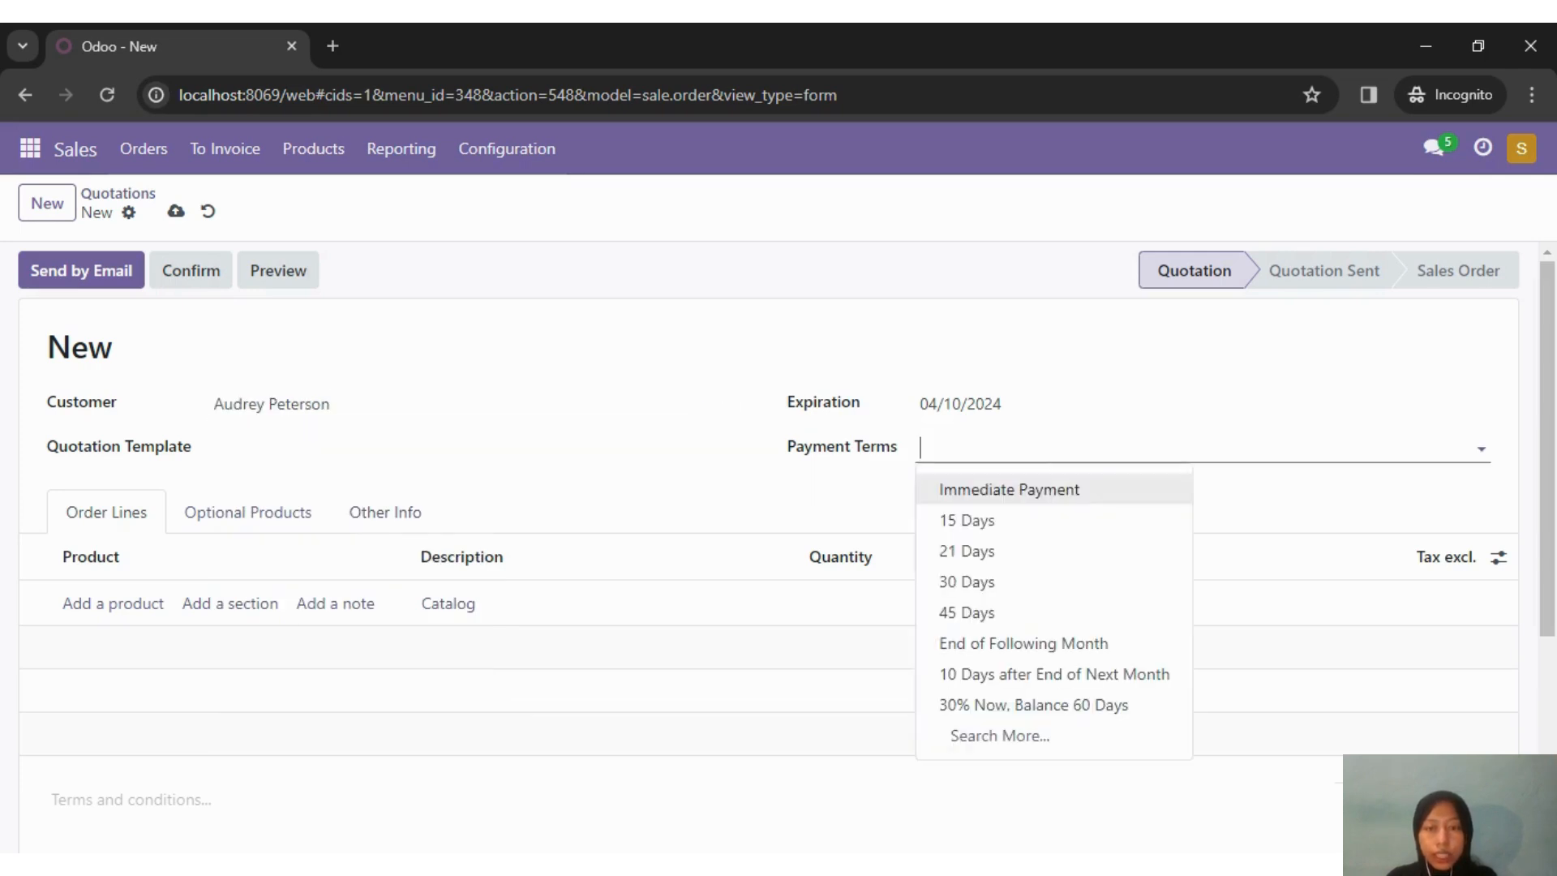
pyautogui.click(1046, 498)
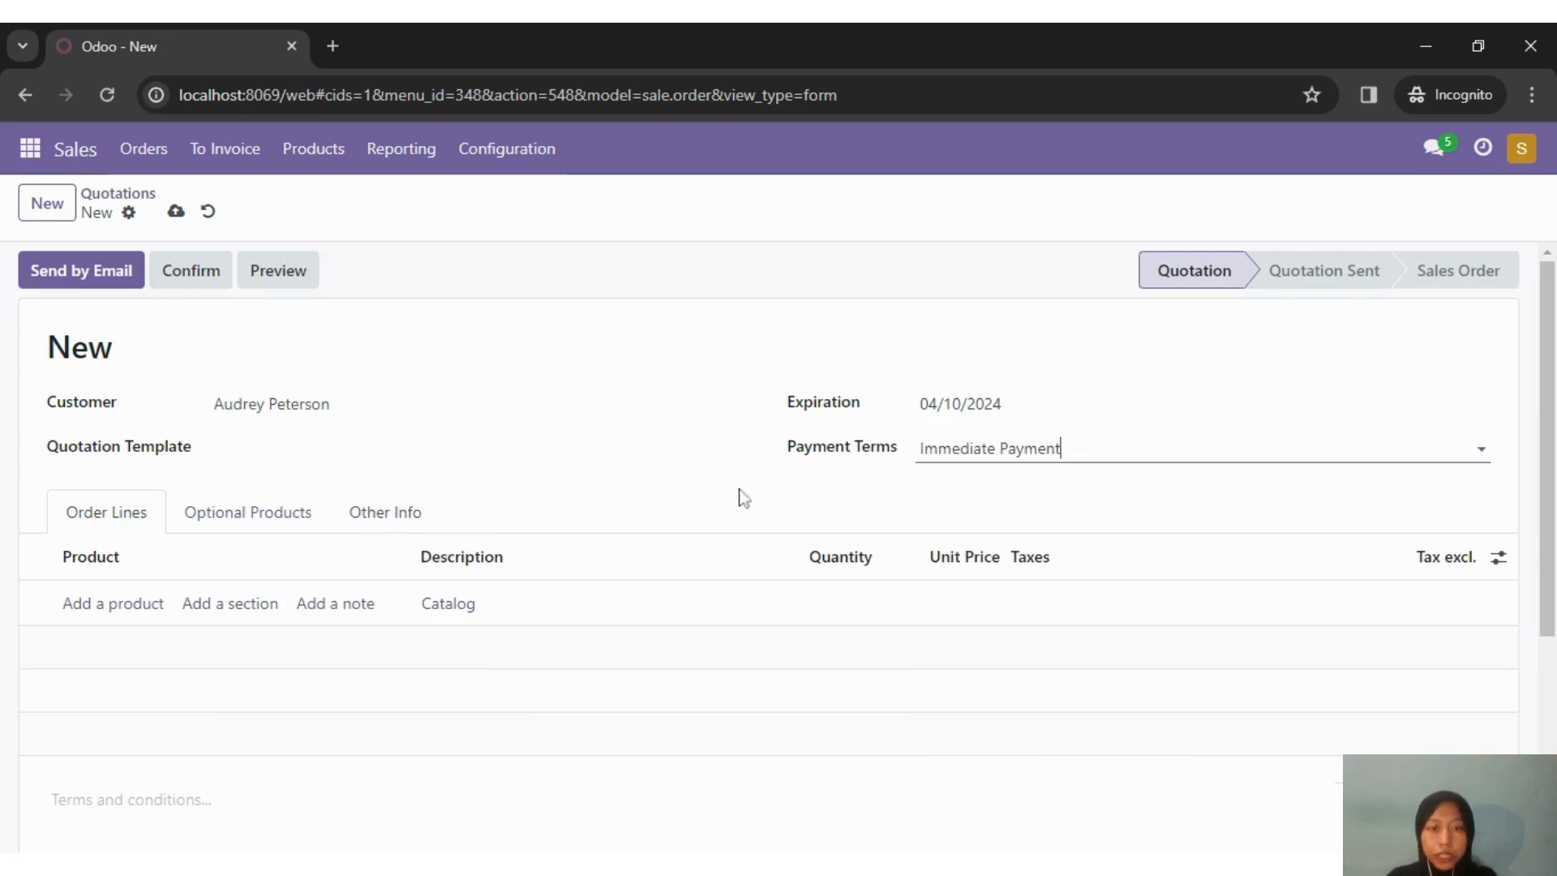
# Step: Add the product [Moza] Keju Mozarella to the order lines with a quantity of 10 and save the quotation
pyautogui.click(106, 618)
pyautogui.click(107, 618)
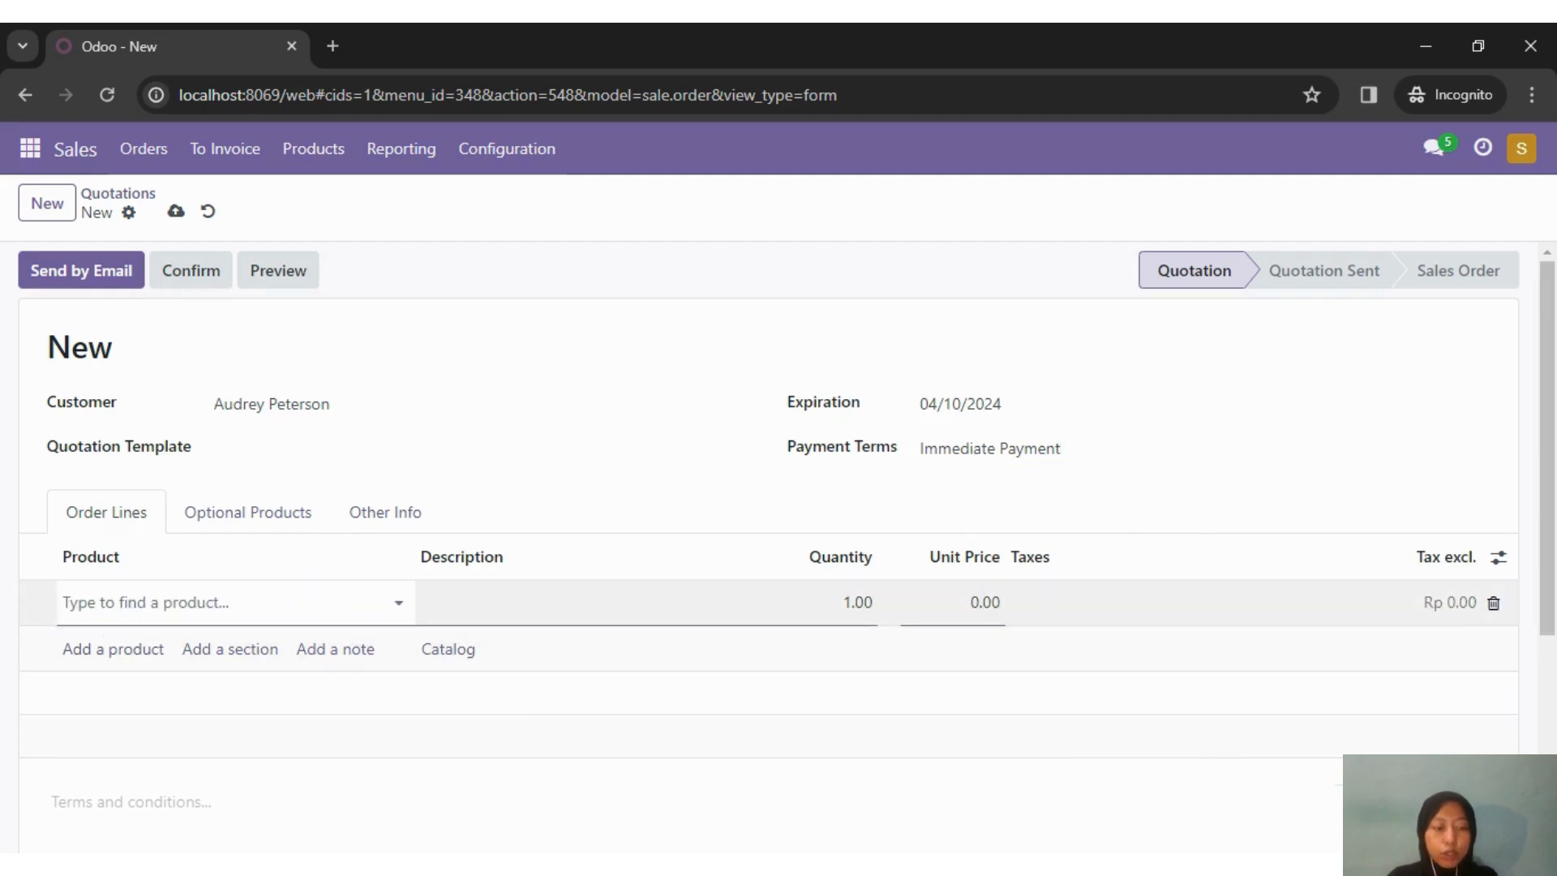
pyautogui.write('moza')
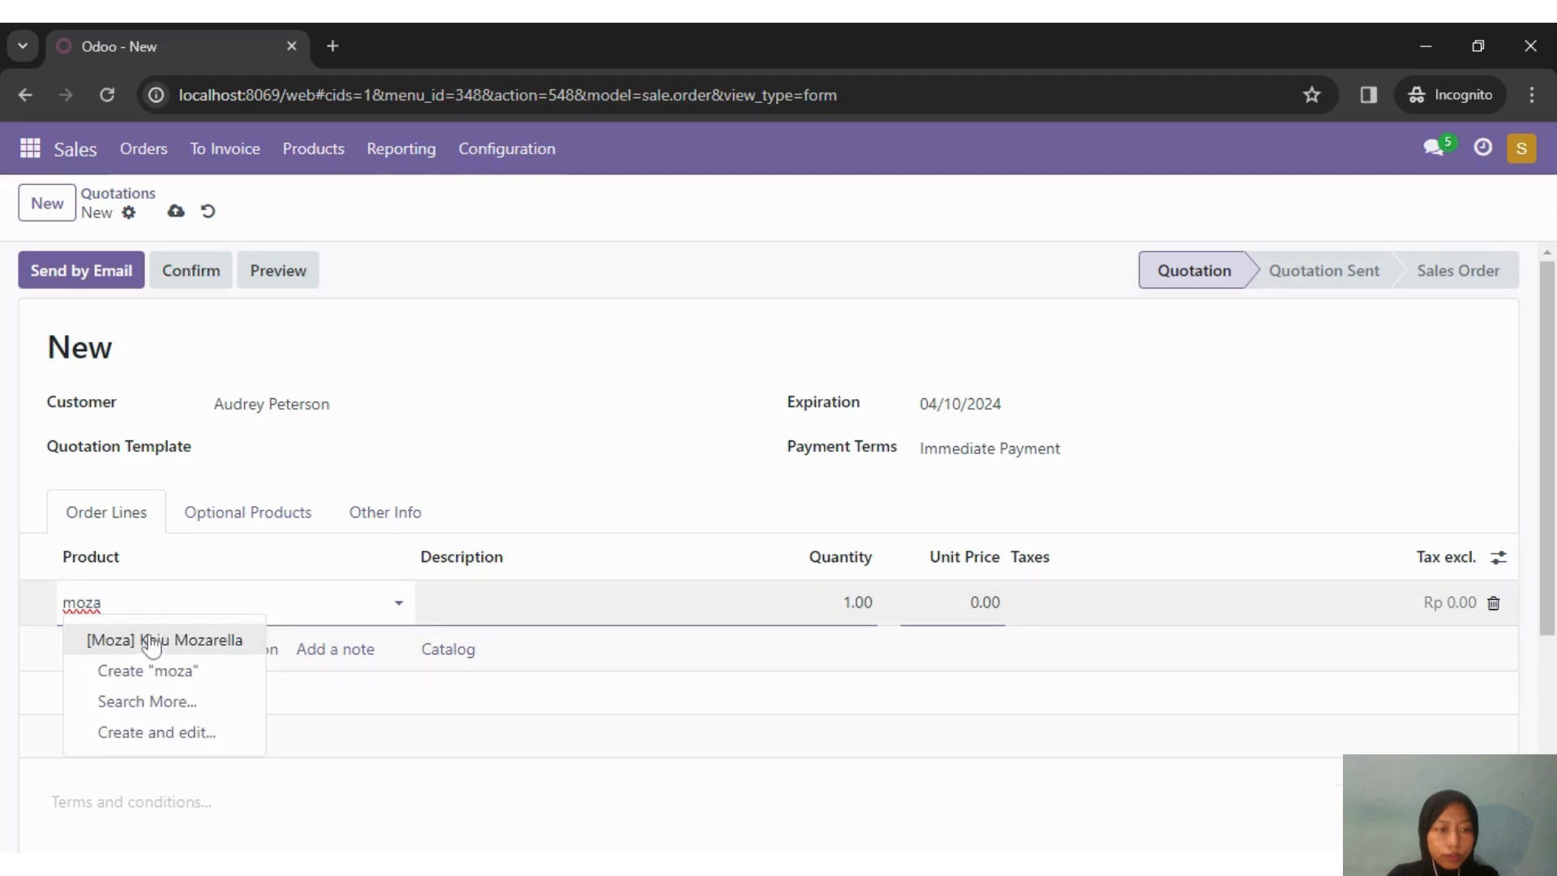
pyautogui.click(152, 646)
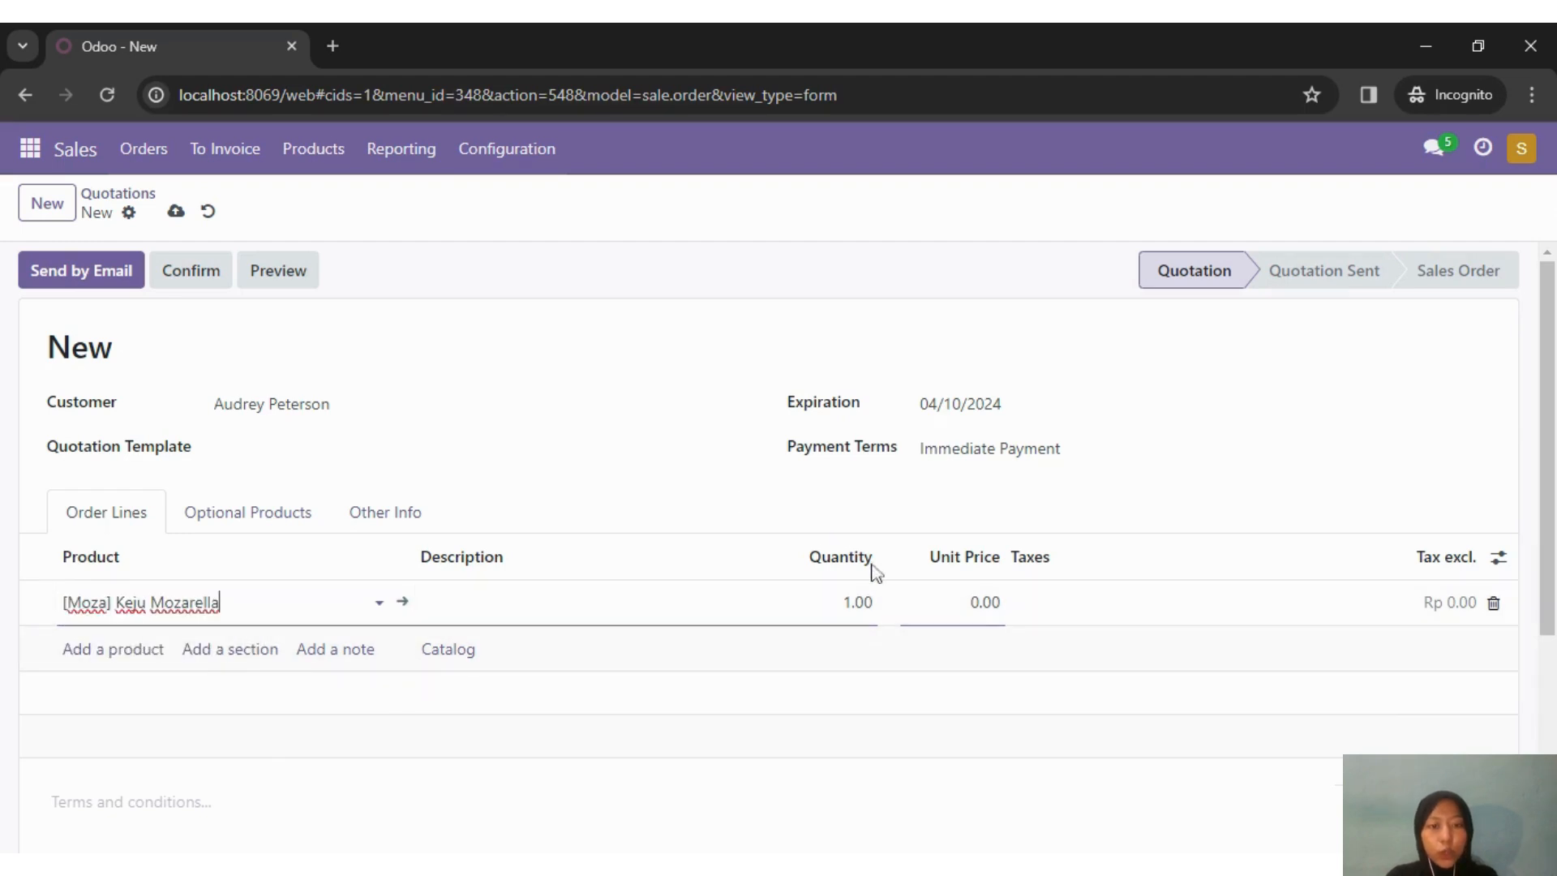
pyautogui.click(857, 602)
pyautogui.write('10')
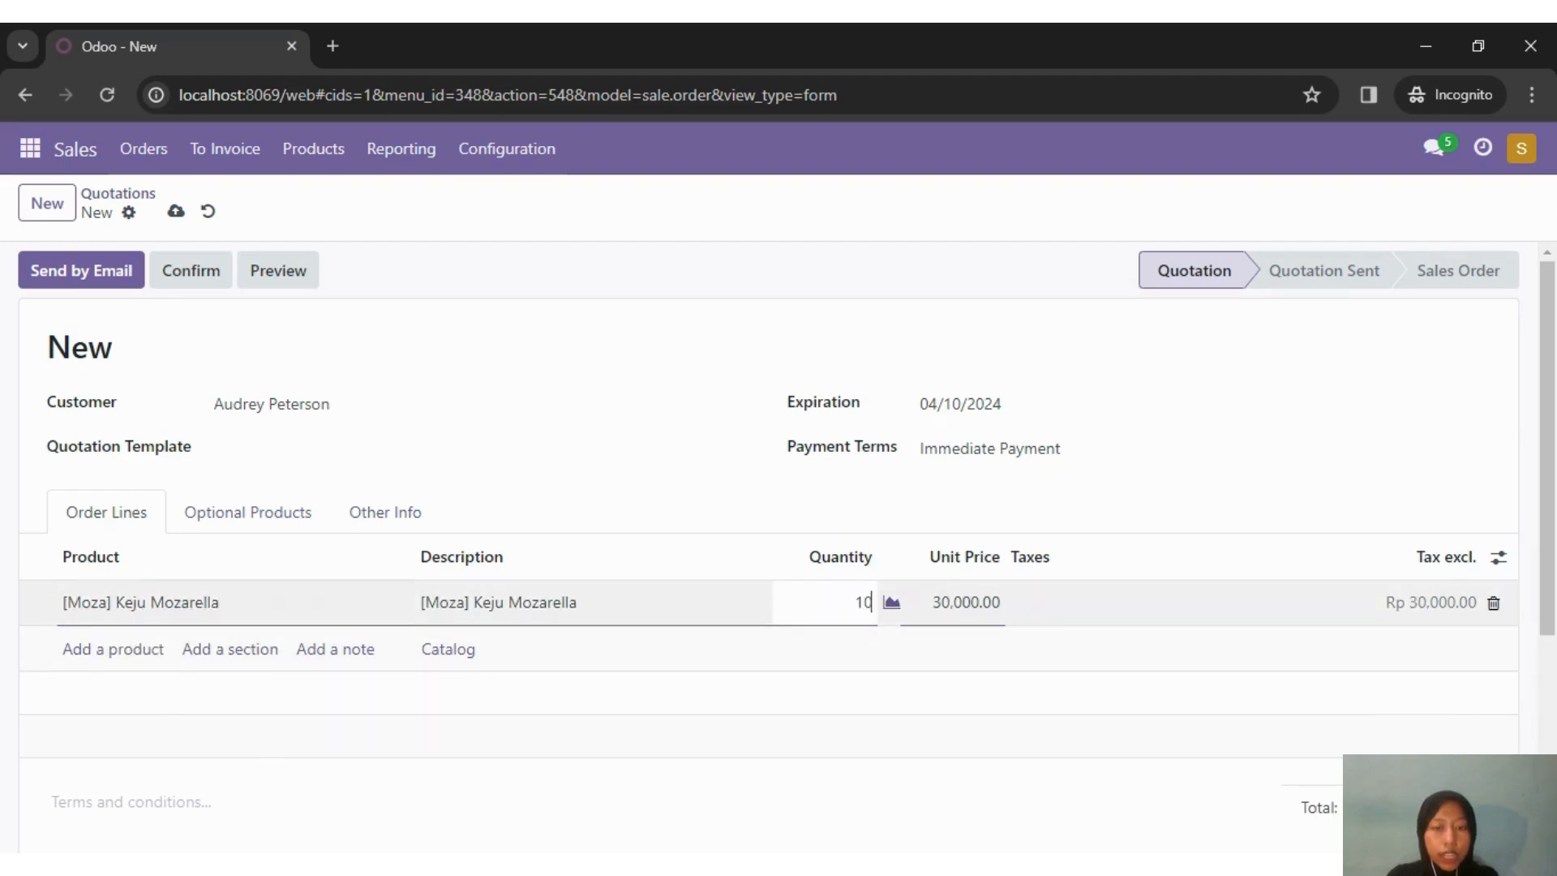
pyautogui.click(1150, 495)
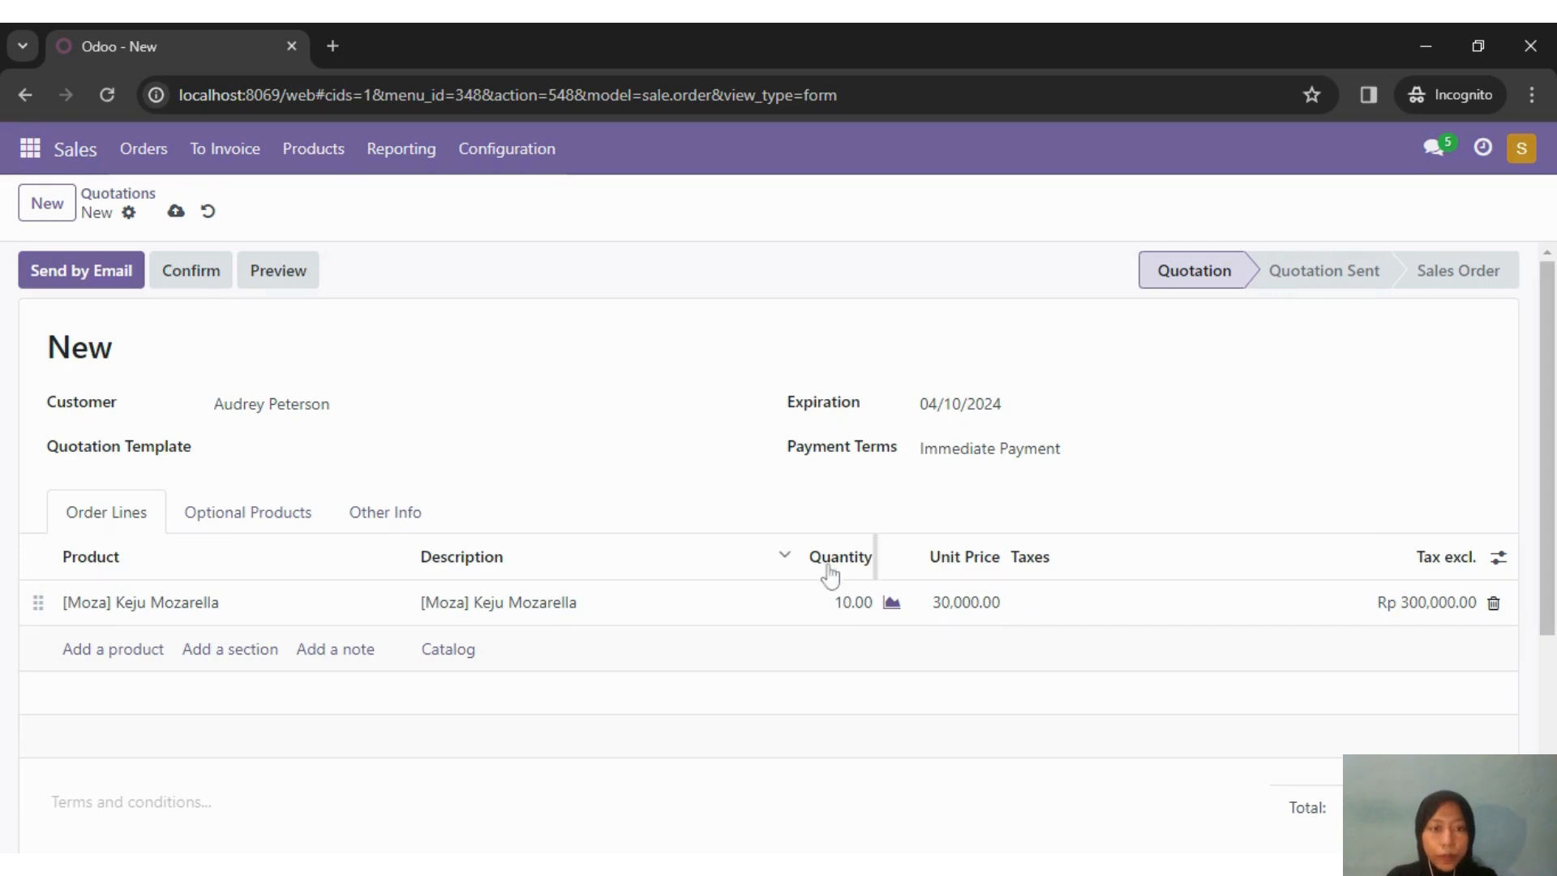
pyautogui.click(180, 221)
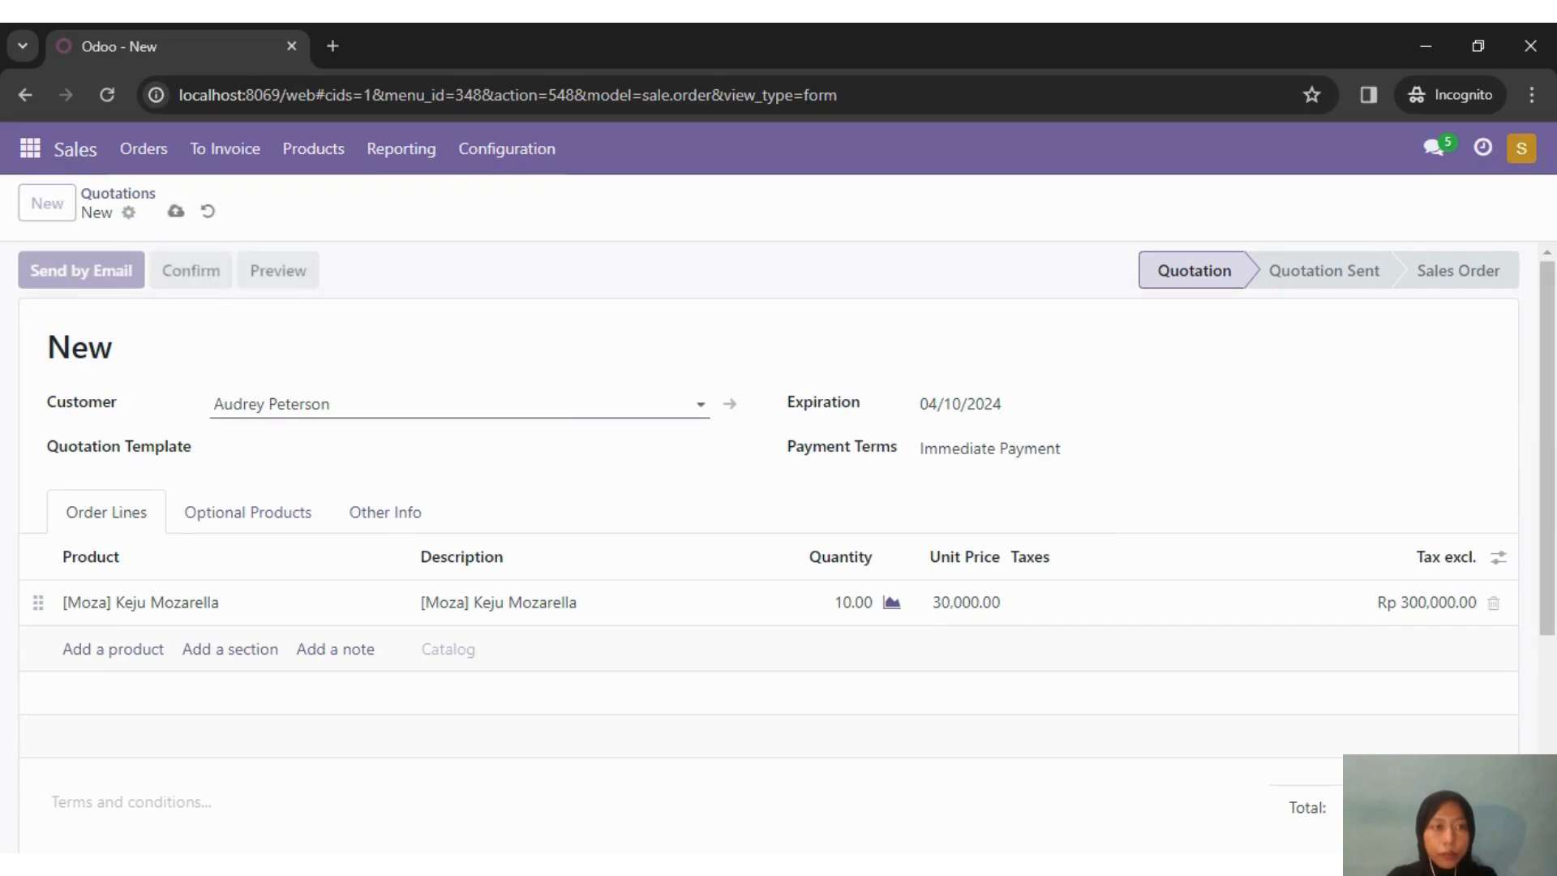
# Step: Email the quotation to the customer with its PDF attached and confirm it as a sales order
pyautogui.hotkey('ctrl', '-')
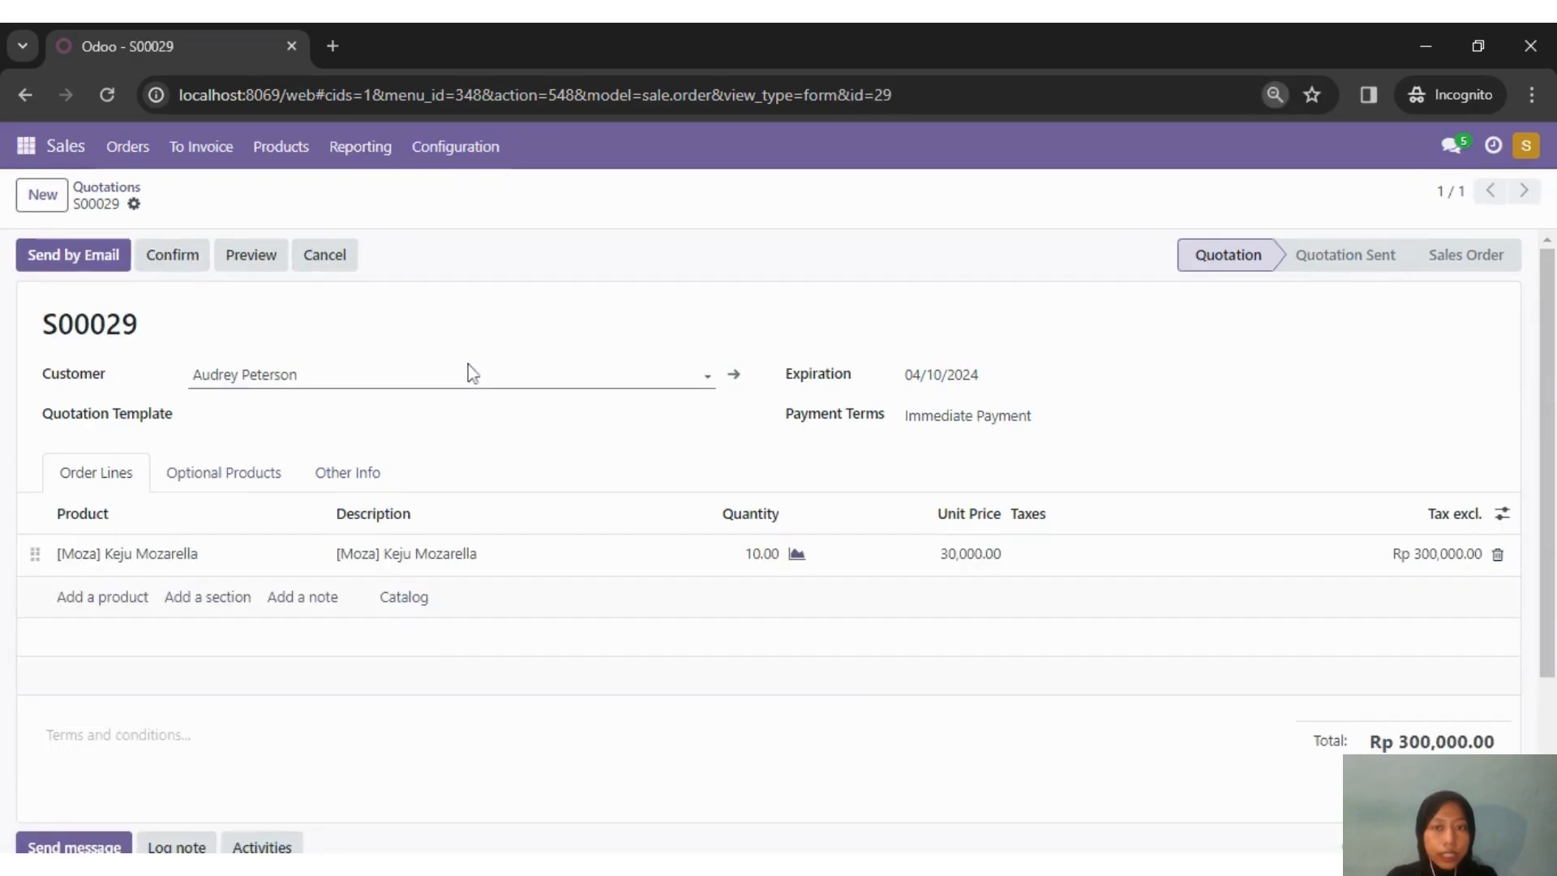
pyautogui.hotkey('ctrl', '-')
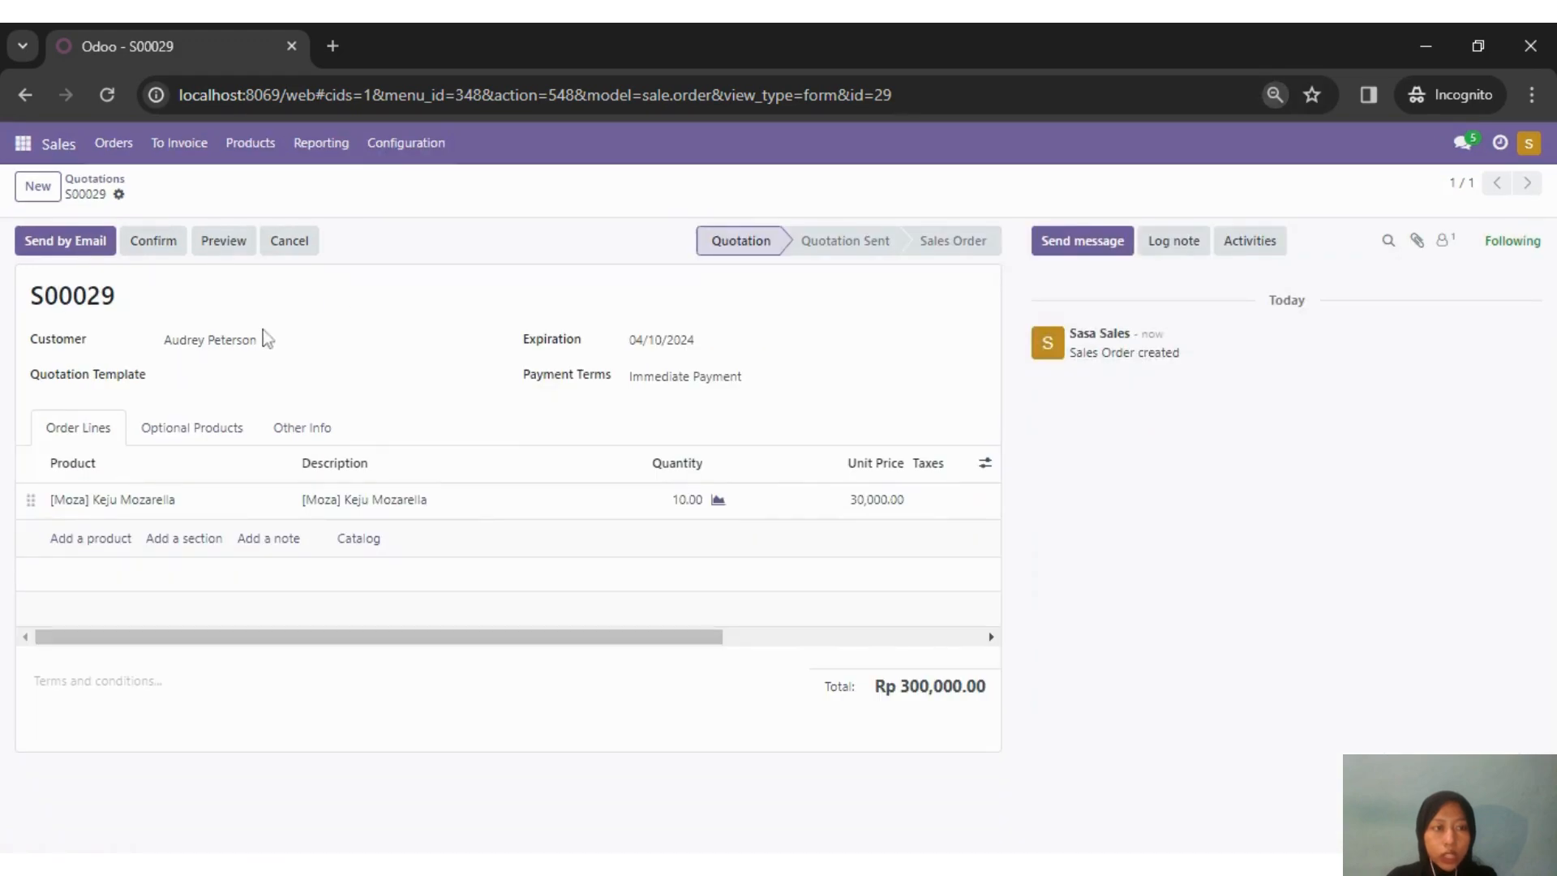
pyautogui.moveTo(30, 295); pyautogui.dragTo(152, 301)
pyautogui.click(150, 302)
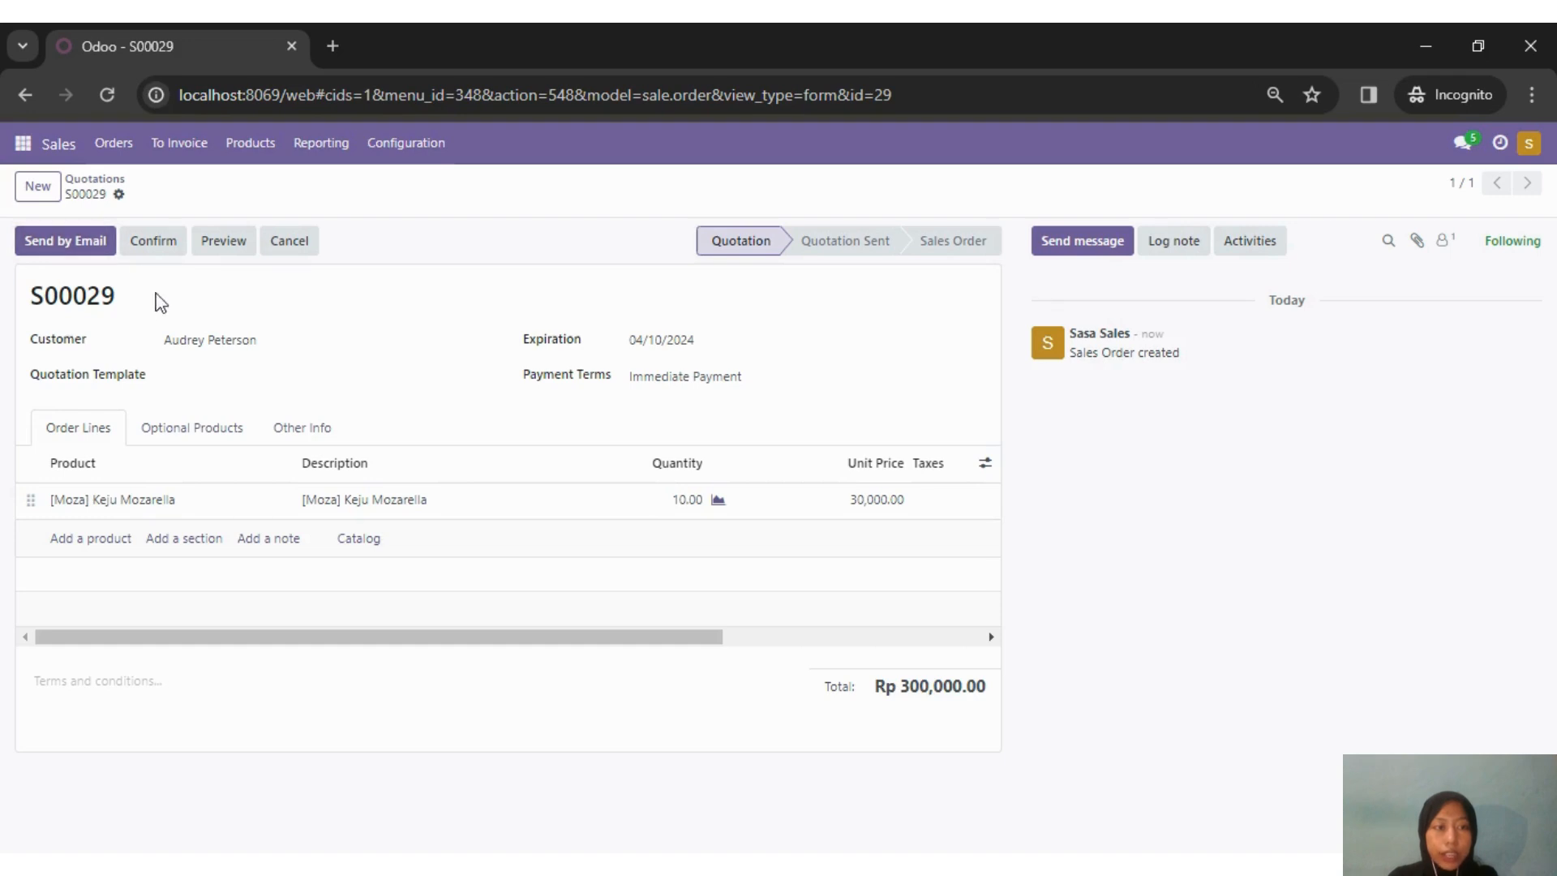
pyautogui.click(78, 248)
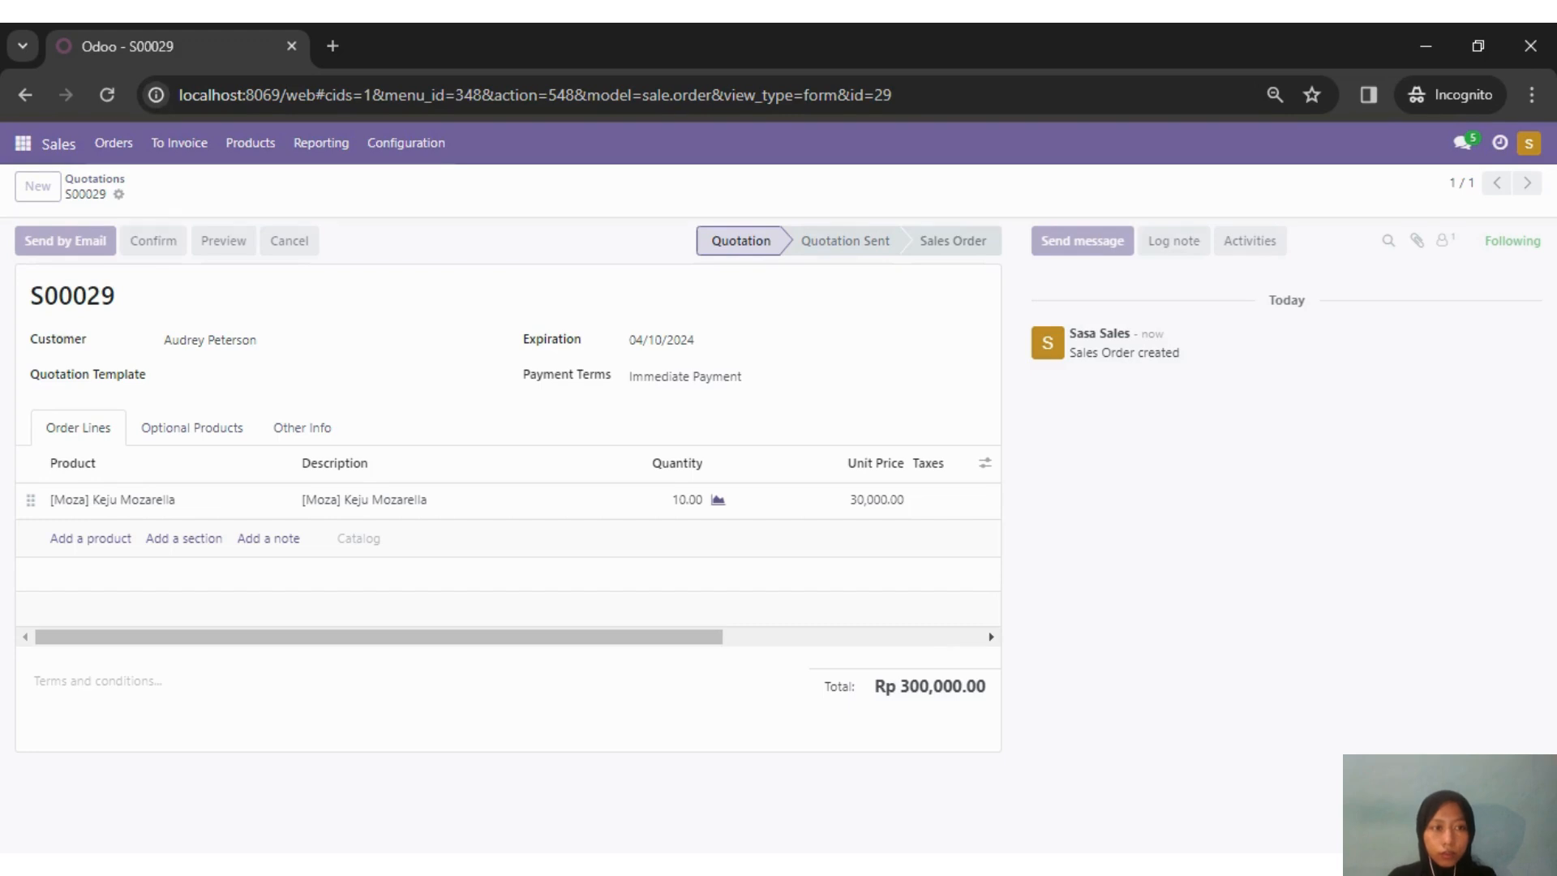
pyautogui.click(65, 240)
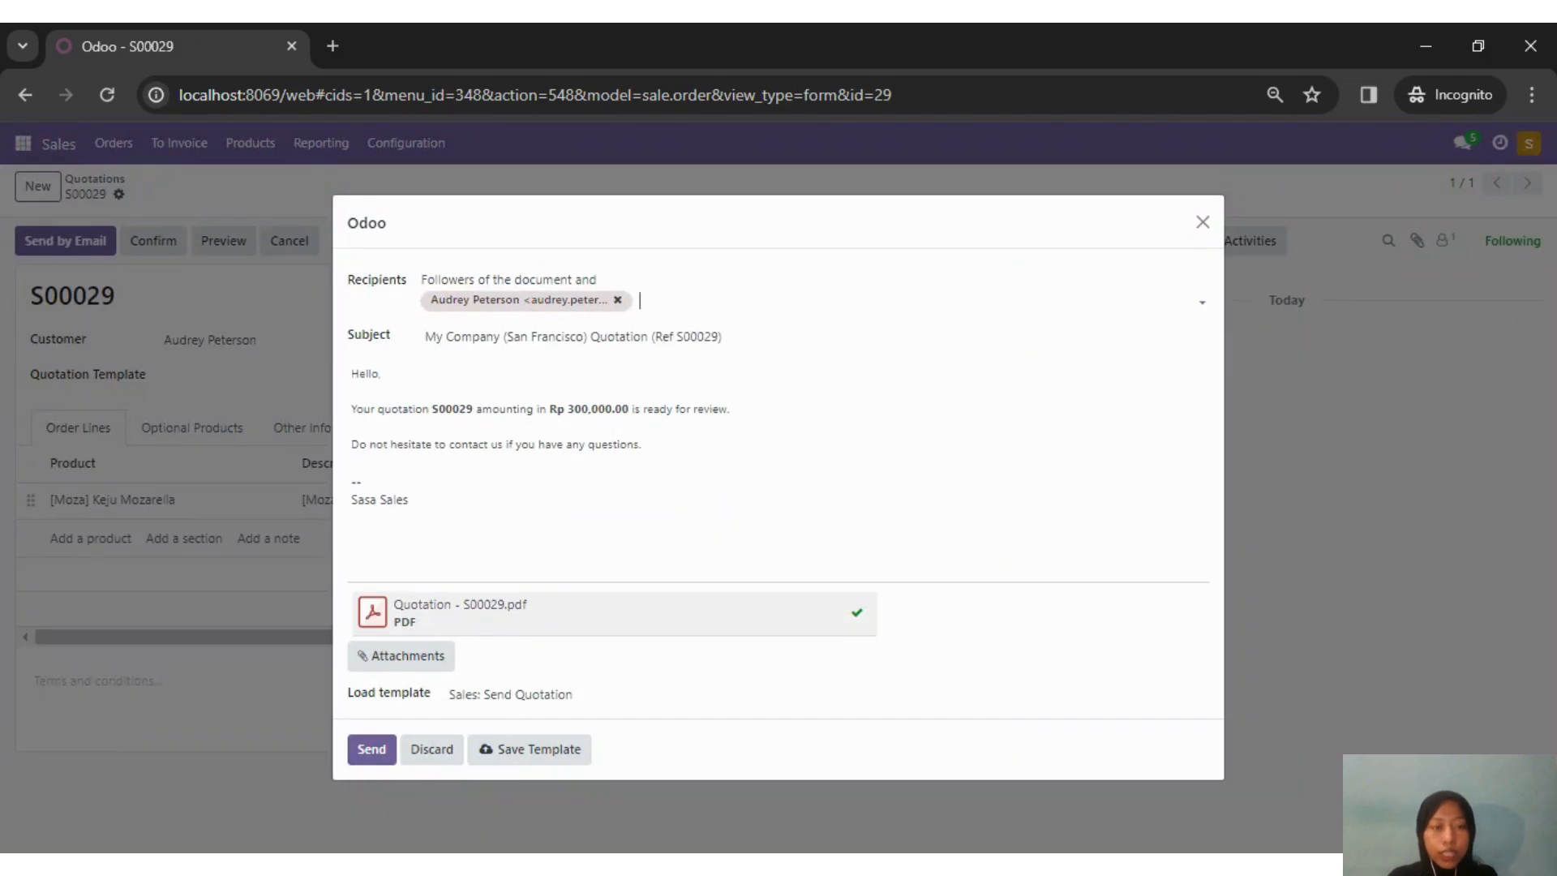
pyautogui.click(410, 499)
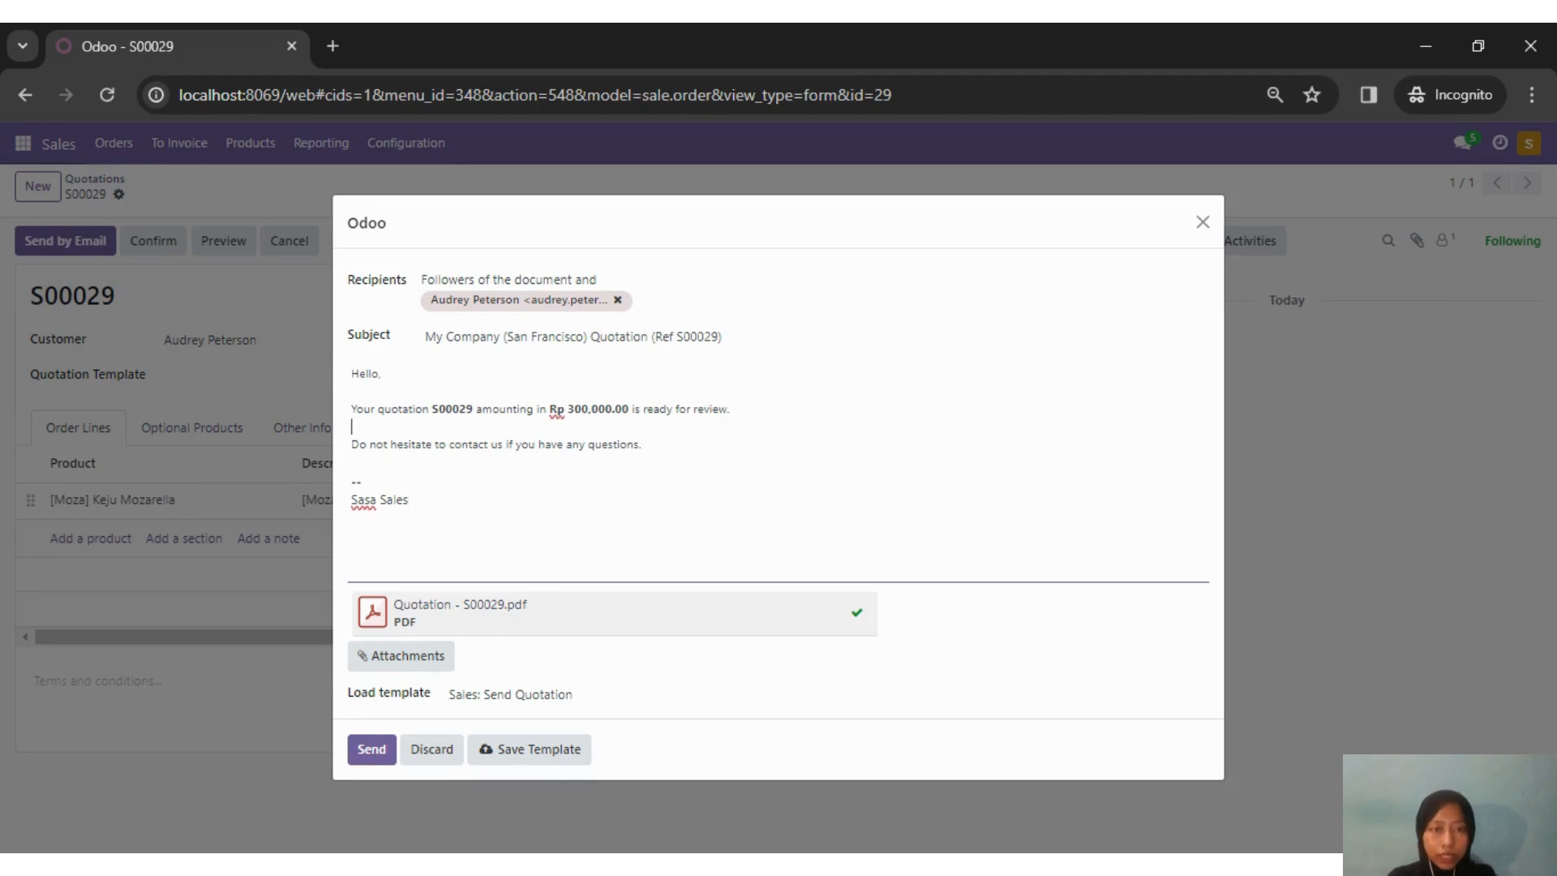
pyautogui.click(369, 750)
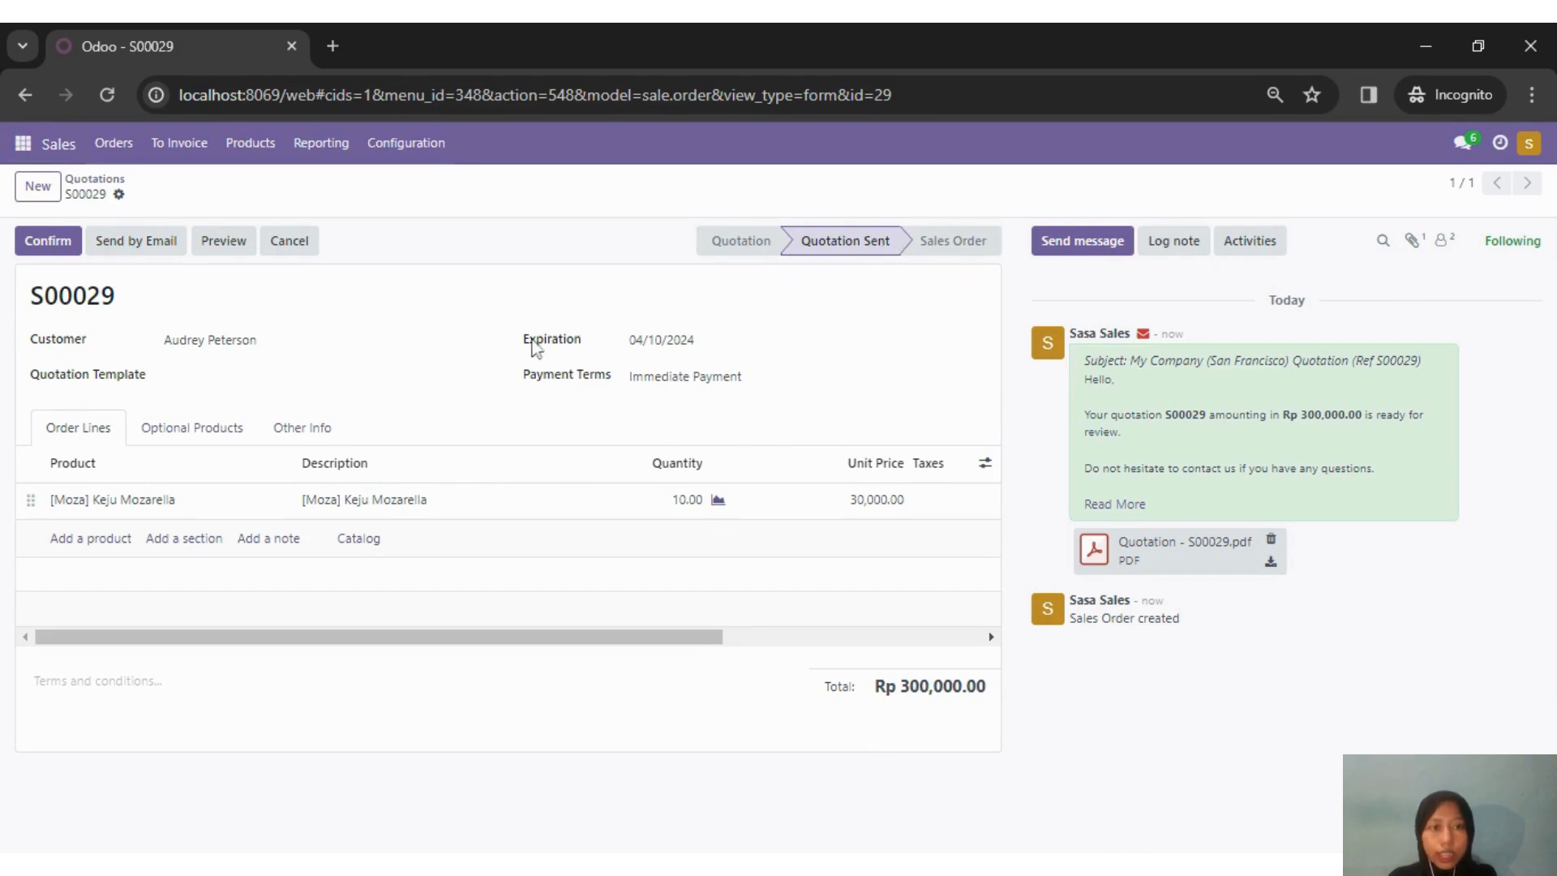
pyautogui.click(58, 250)
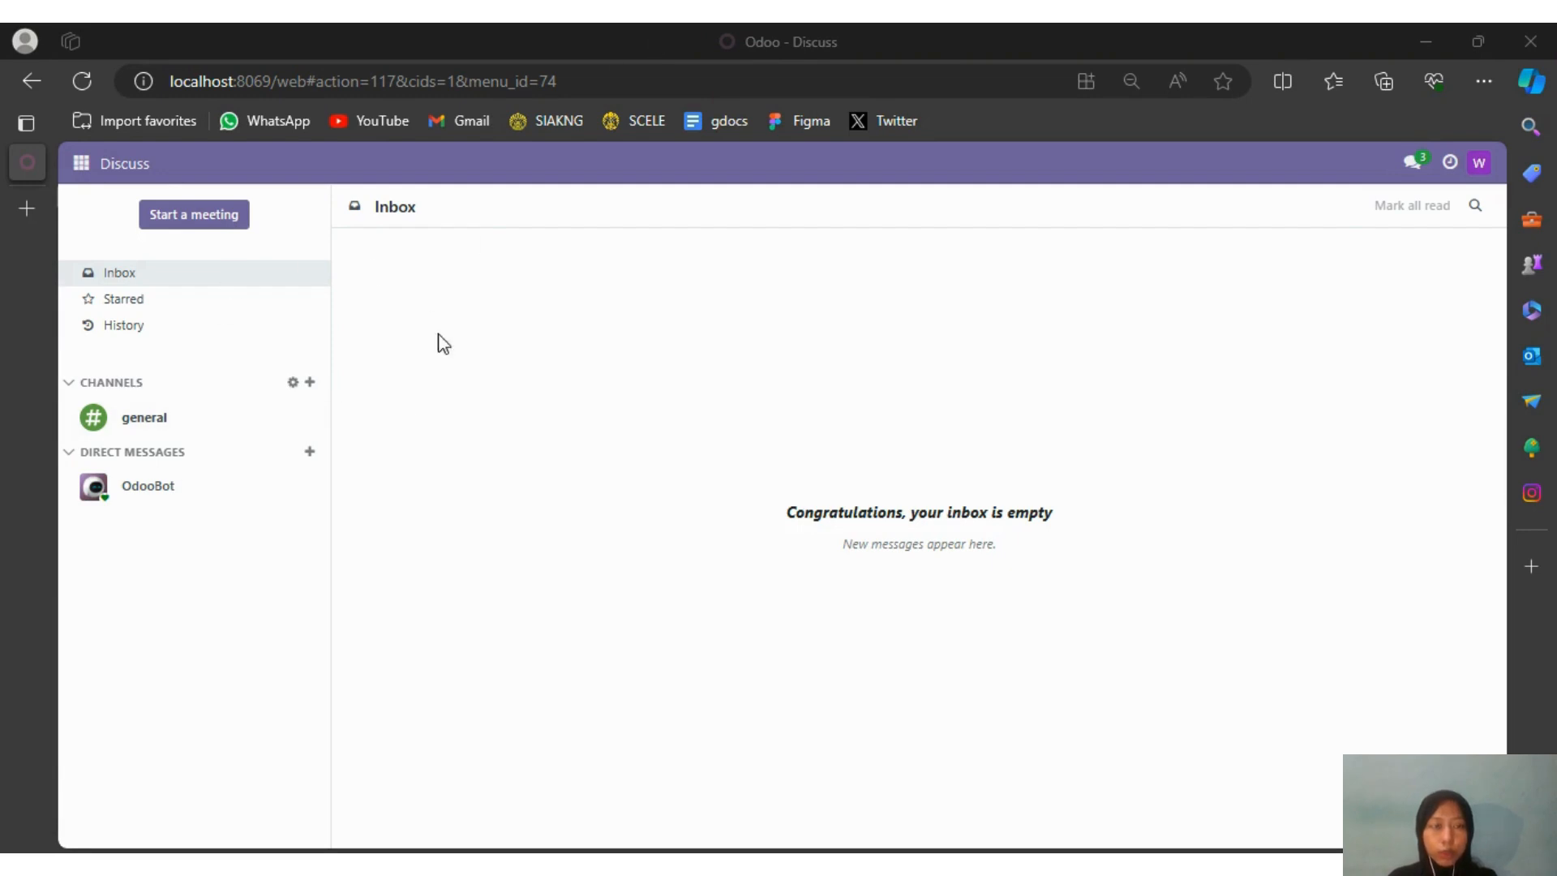
# Step: In the warehouse user's Edge session, open the list of delivery orders in Inventory
pyautogui.click(82, 166)
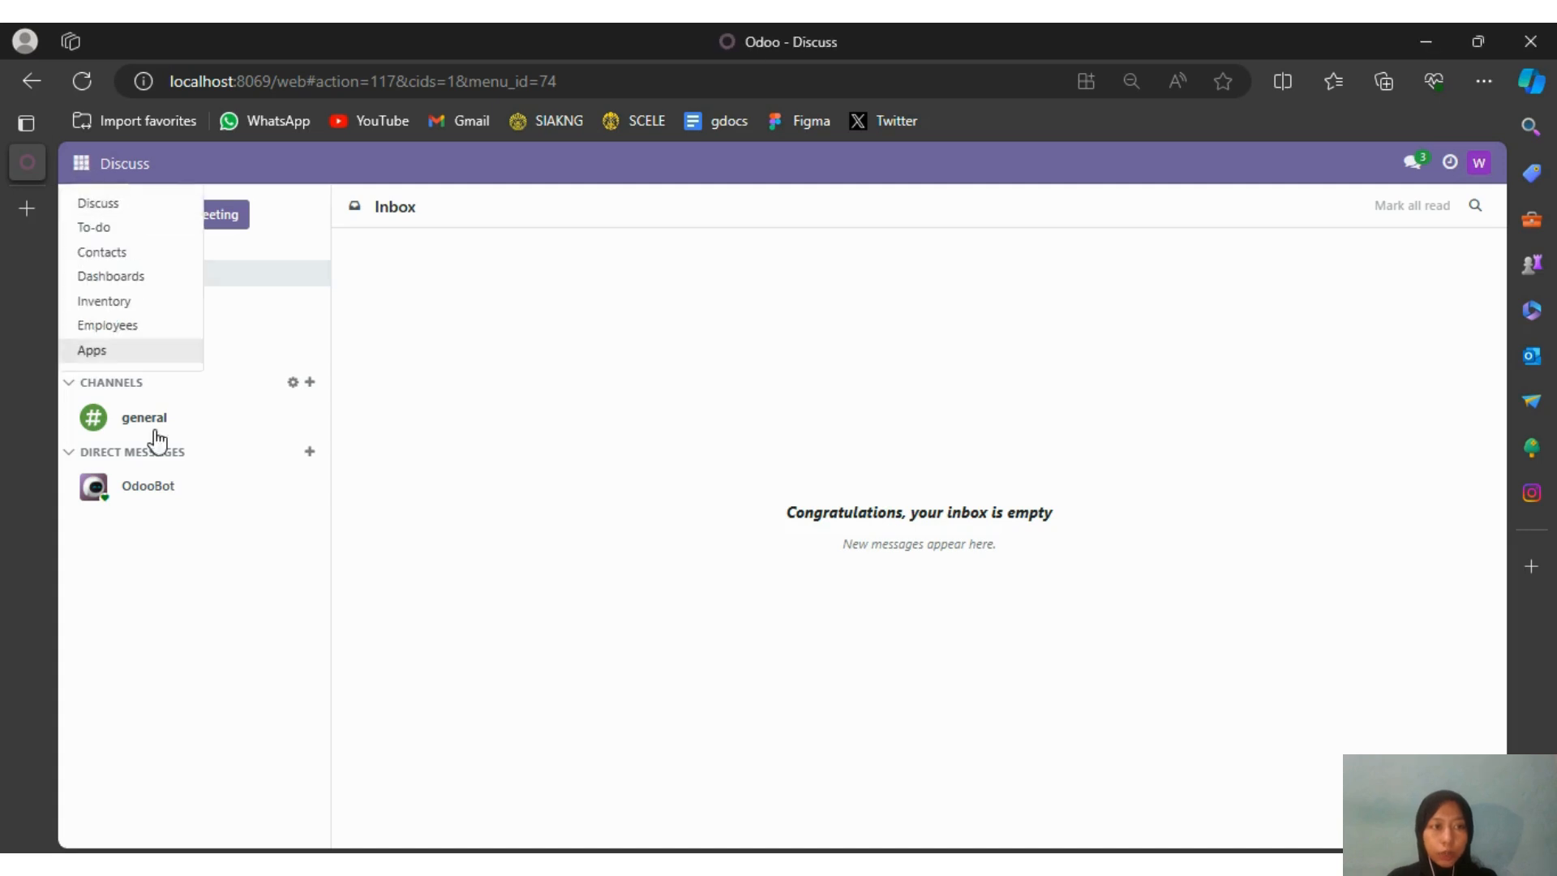
pyautogui.click(113, 302)
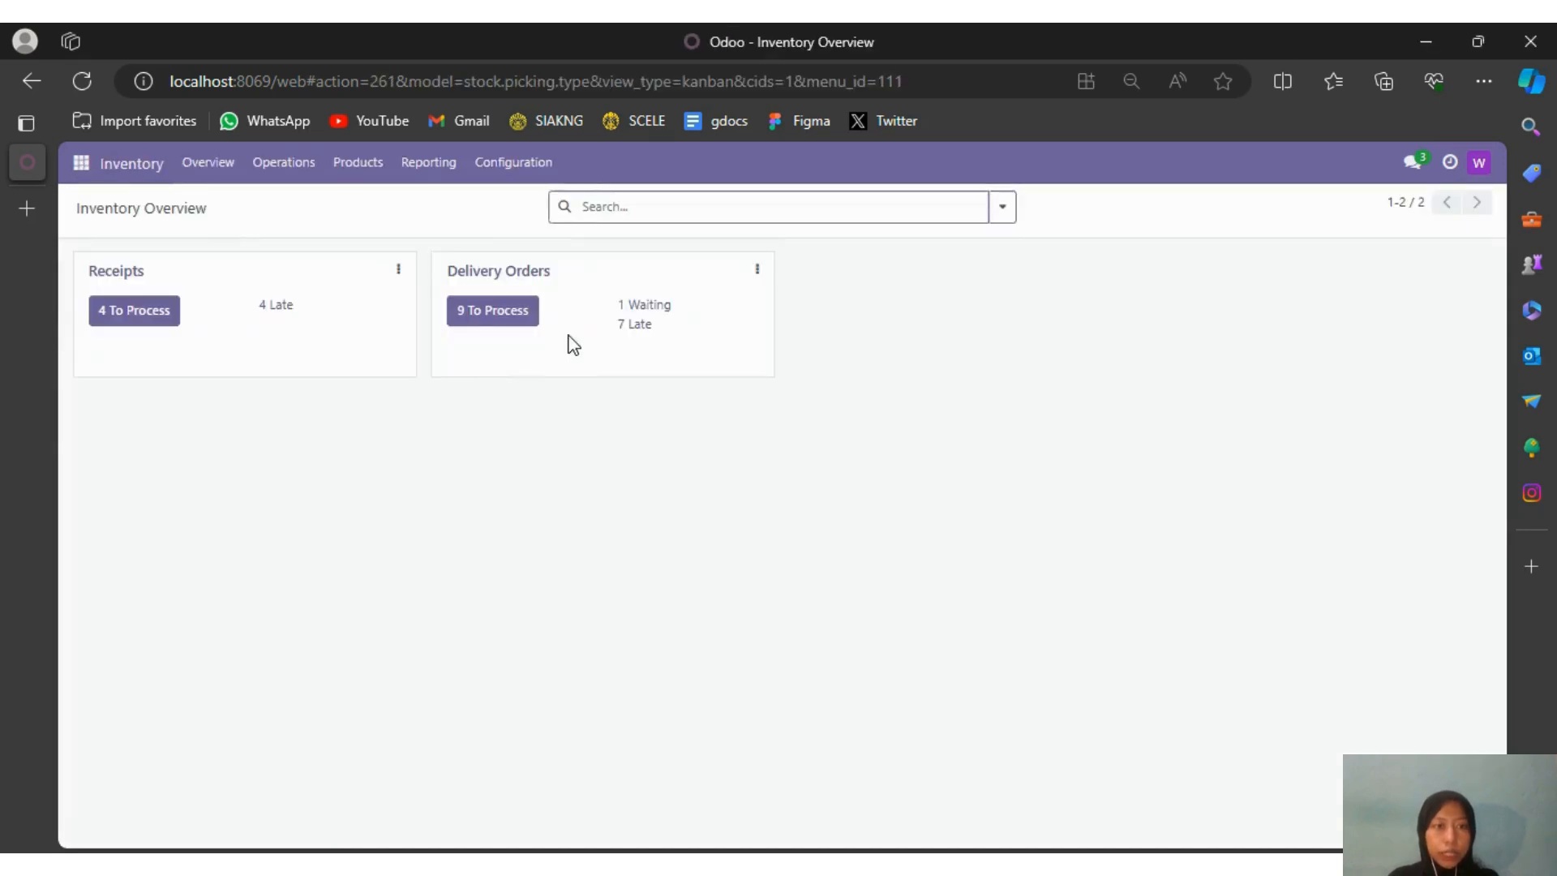
pyautogui.click(525, 276)
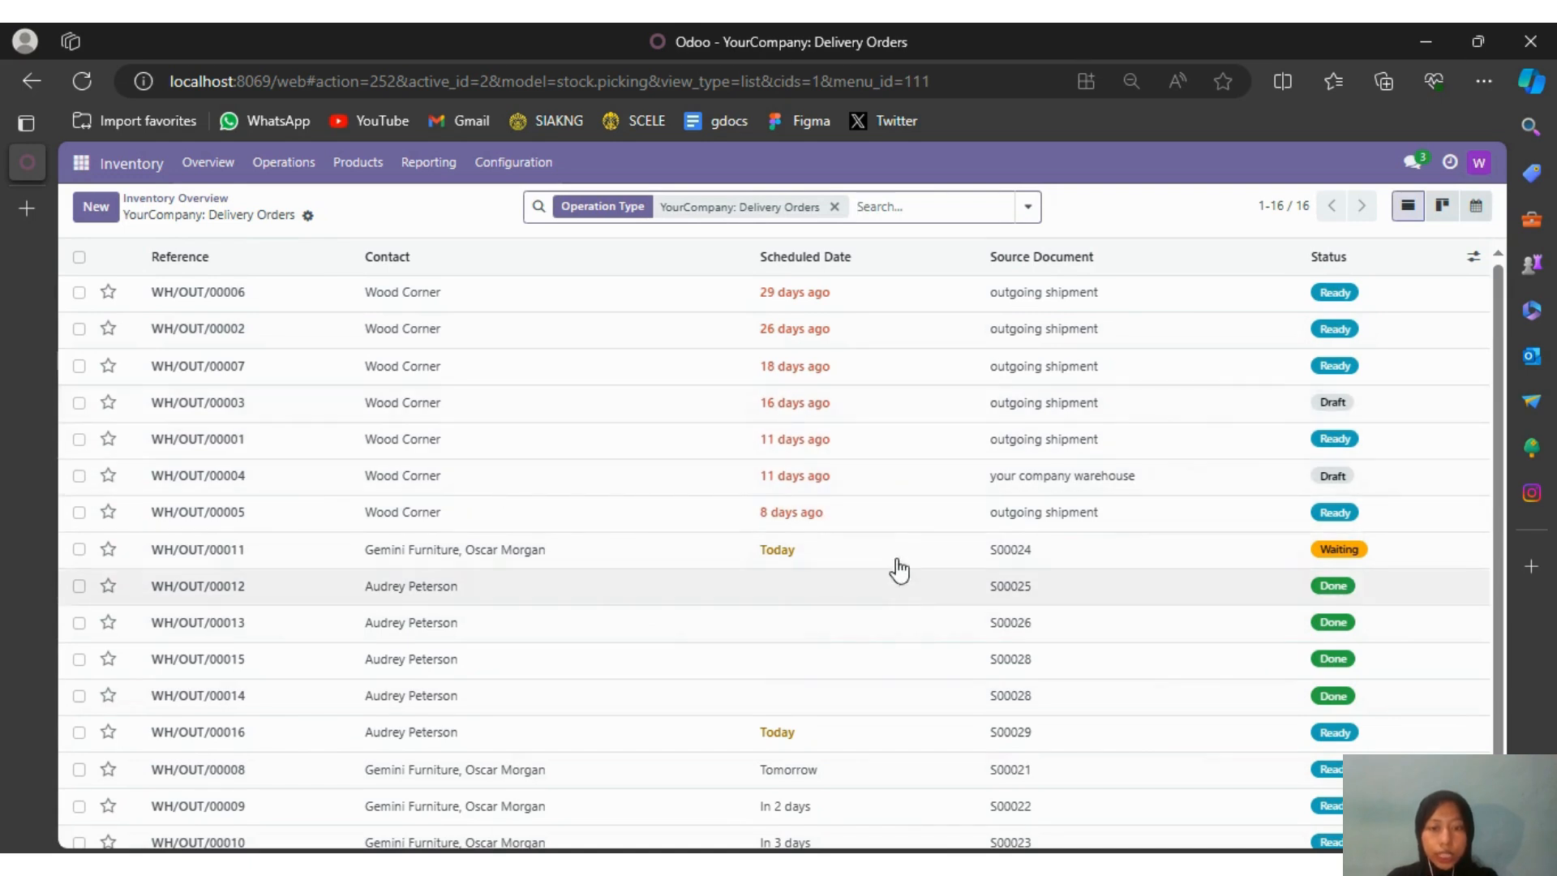
# Step: Open the ready delivery order scheduled for today and set the [Moza] Keju Mozarella quantity to 5.00
pyautogui.scroll(-1, 976, 668)
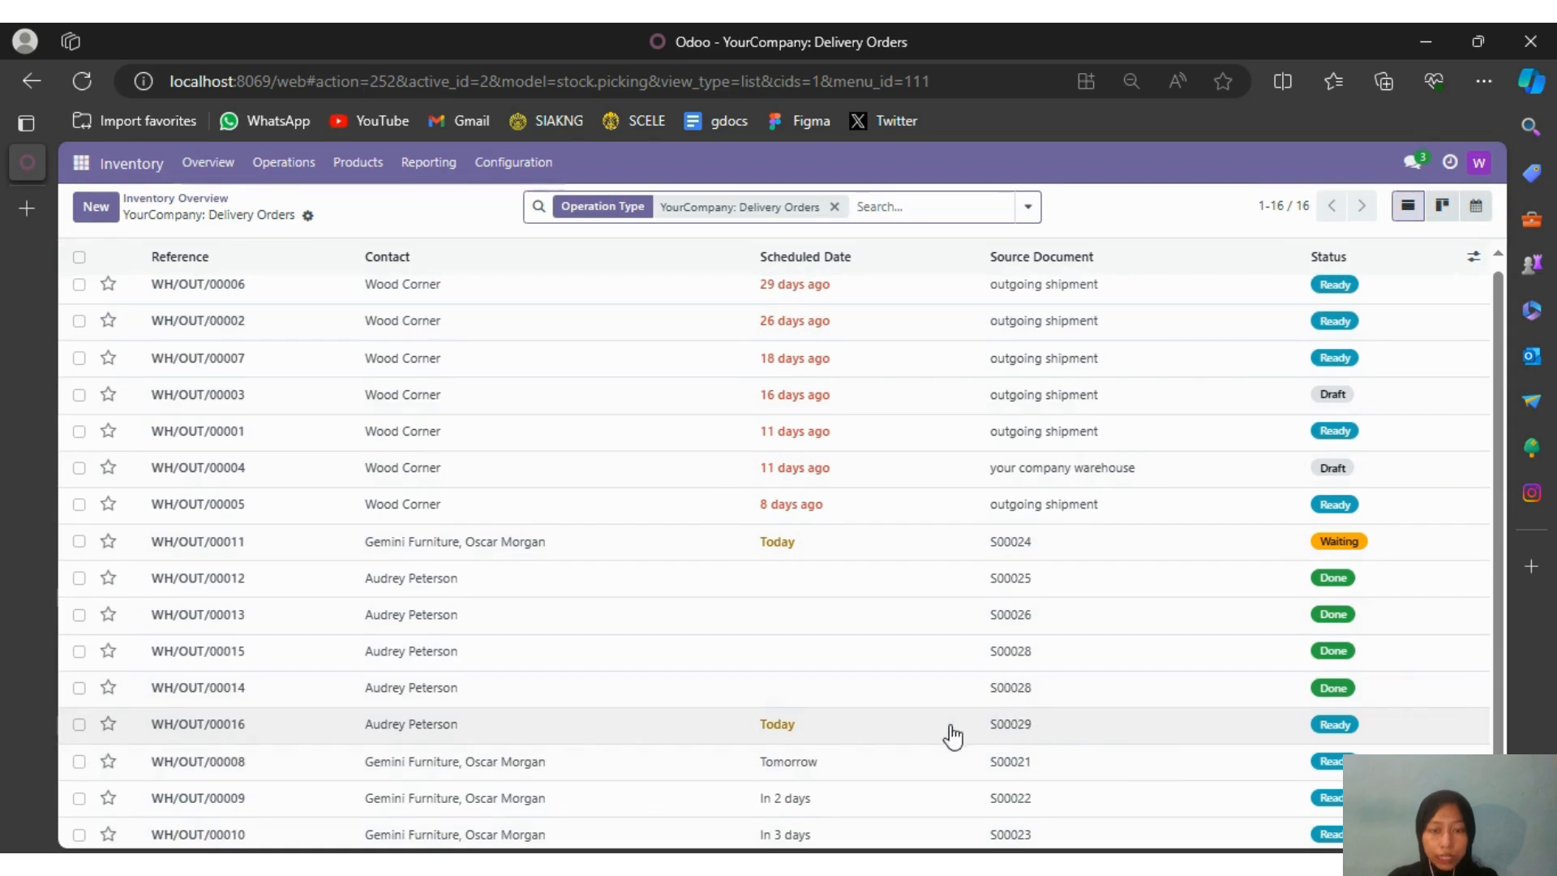
pyautogui.click(693, 736)
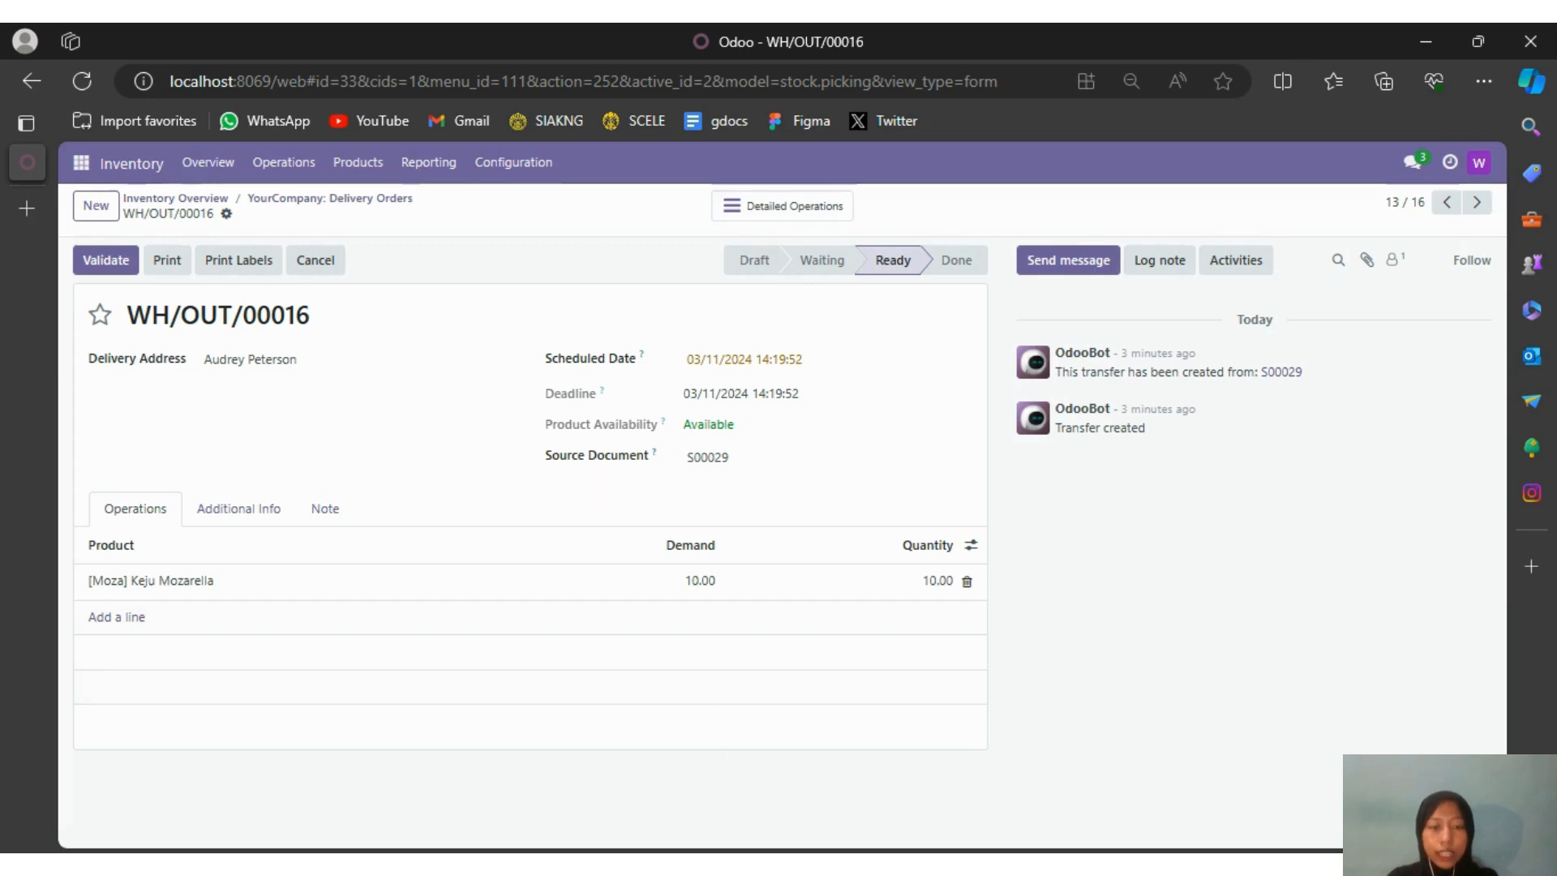
pyautogui.click(704, 780)
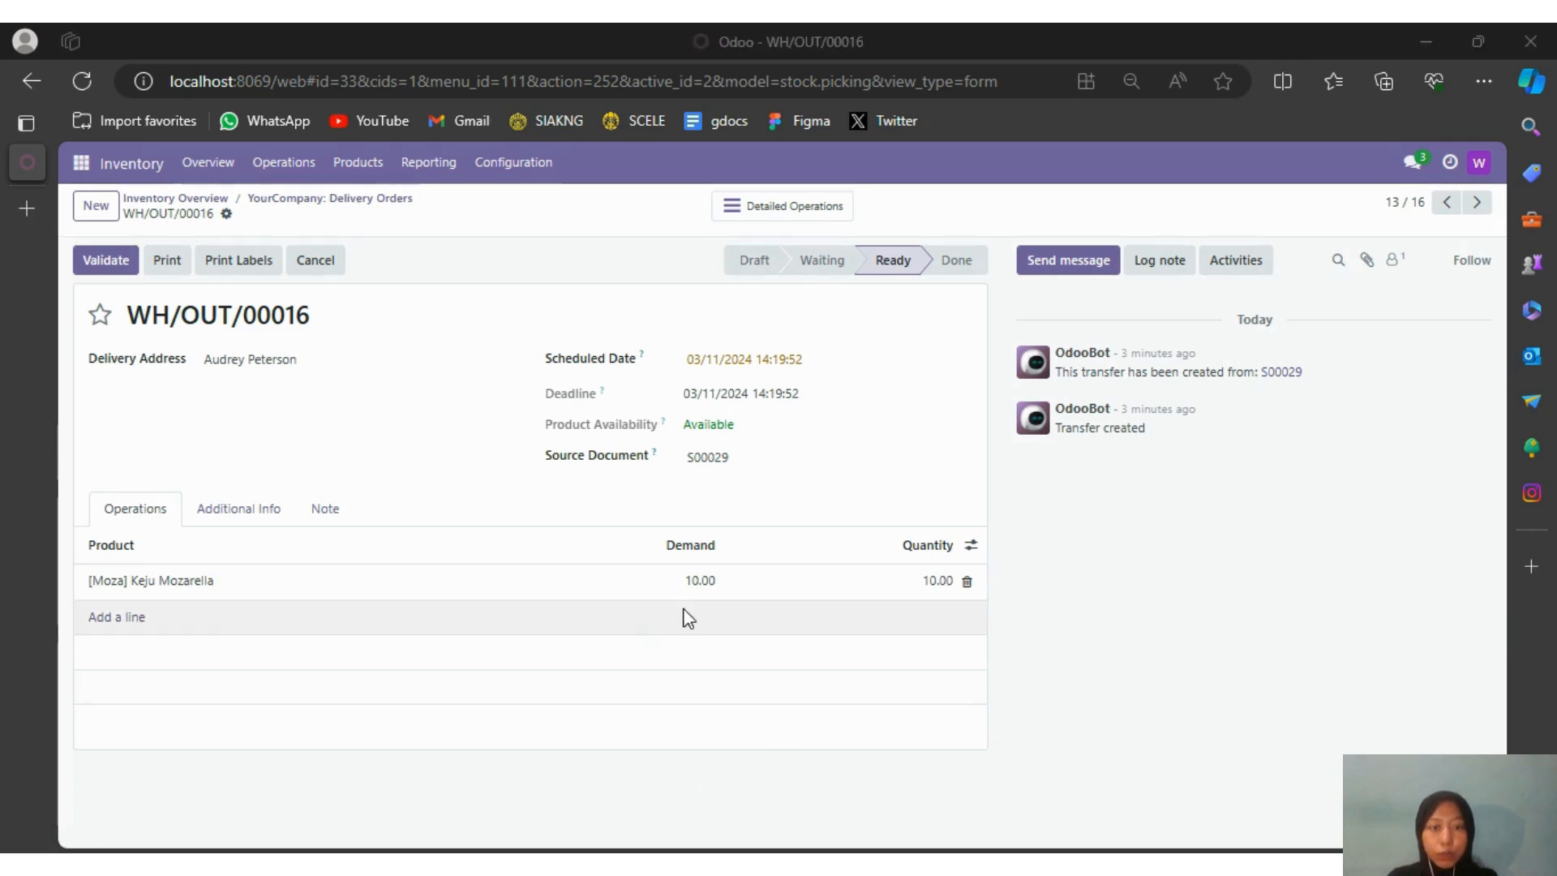
pyautogui.click(635, 496)
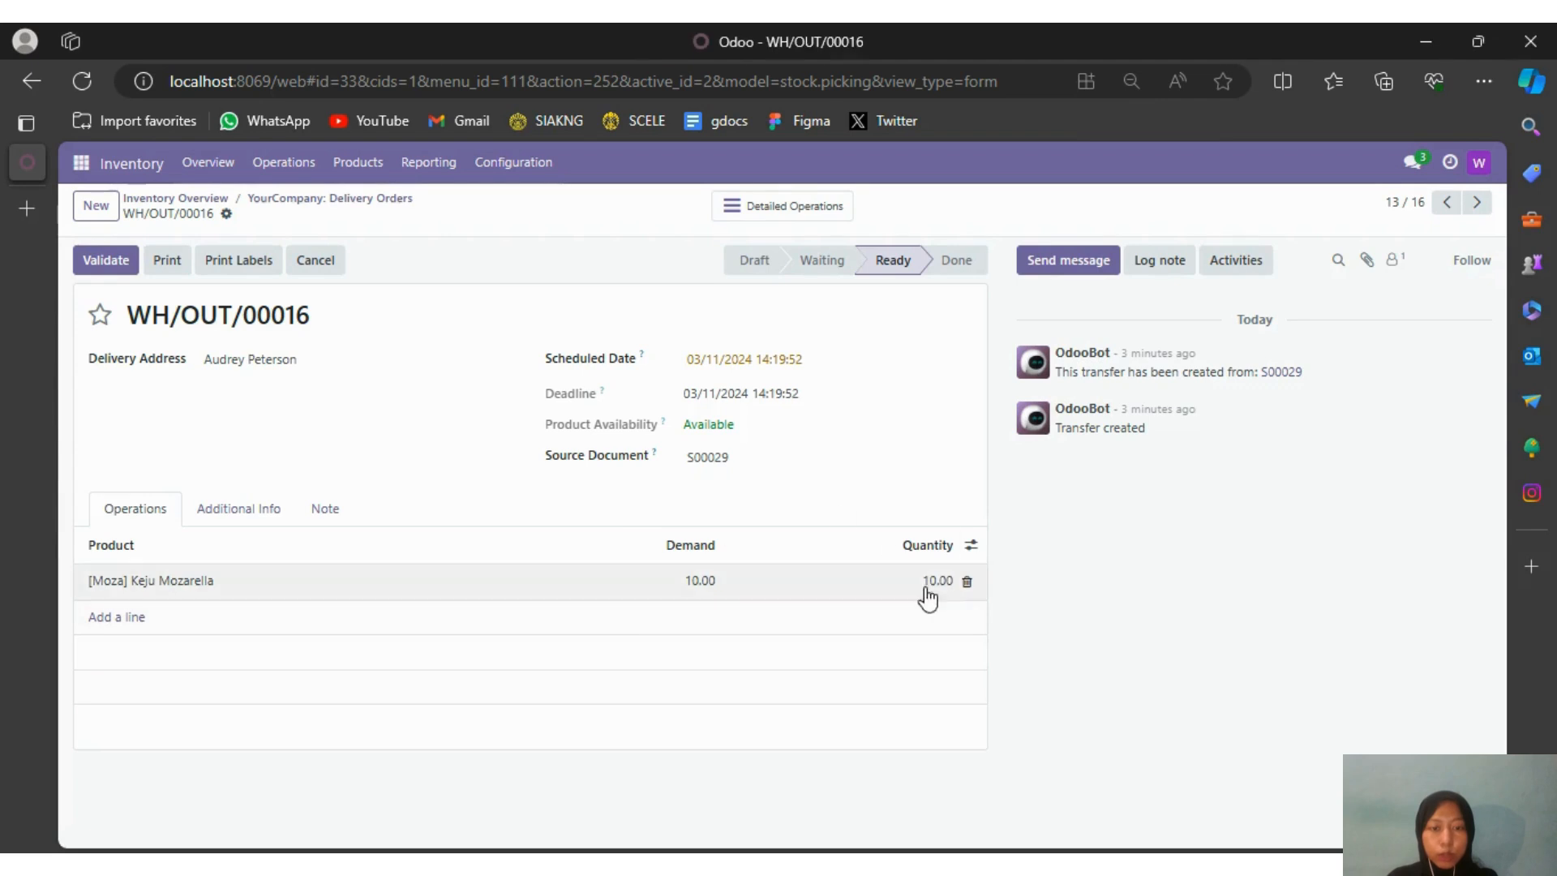
pyautogui.click(938, 587)
pyautogui.press('BackSpace')
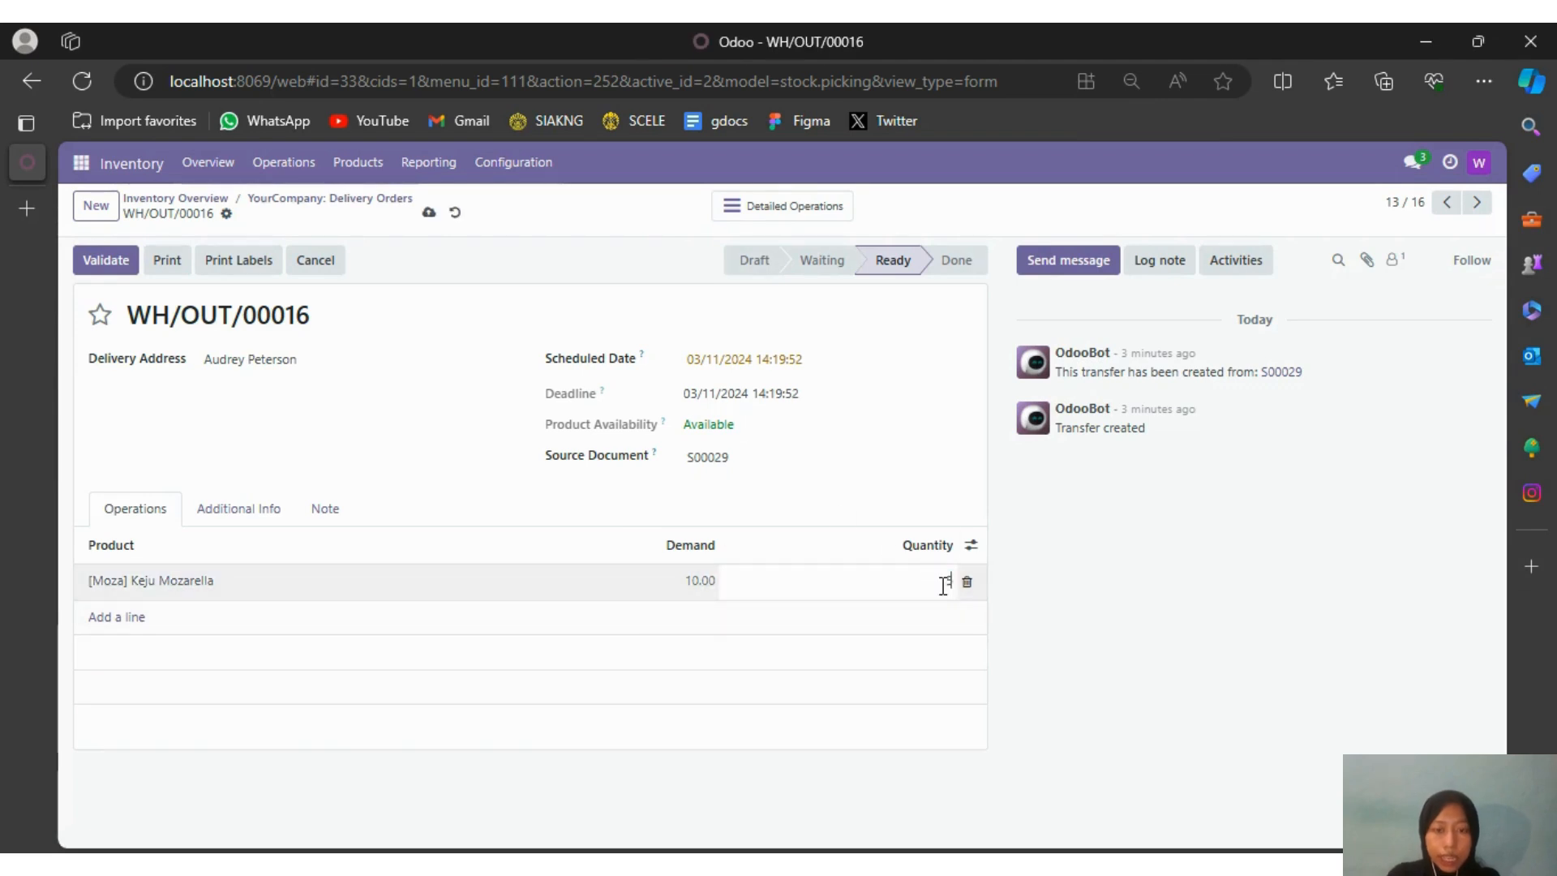
pyautogui.click(856, 496)
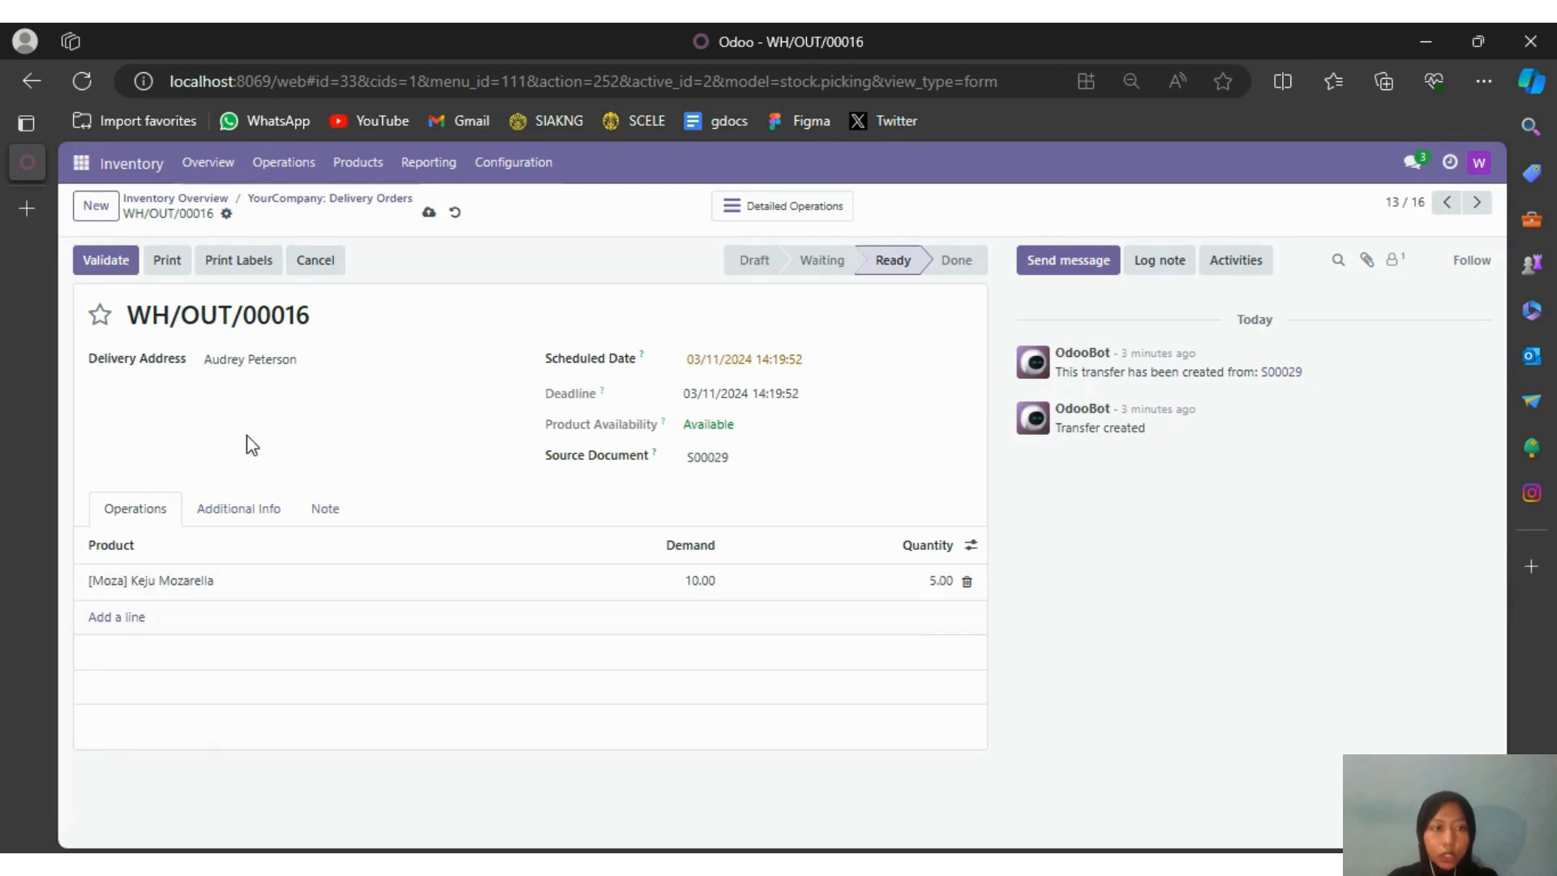
# Step: Validate the partial delivery and create a backorder for the remaining products
pyautogui.click(110, 261)
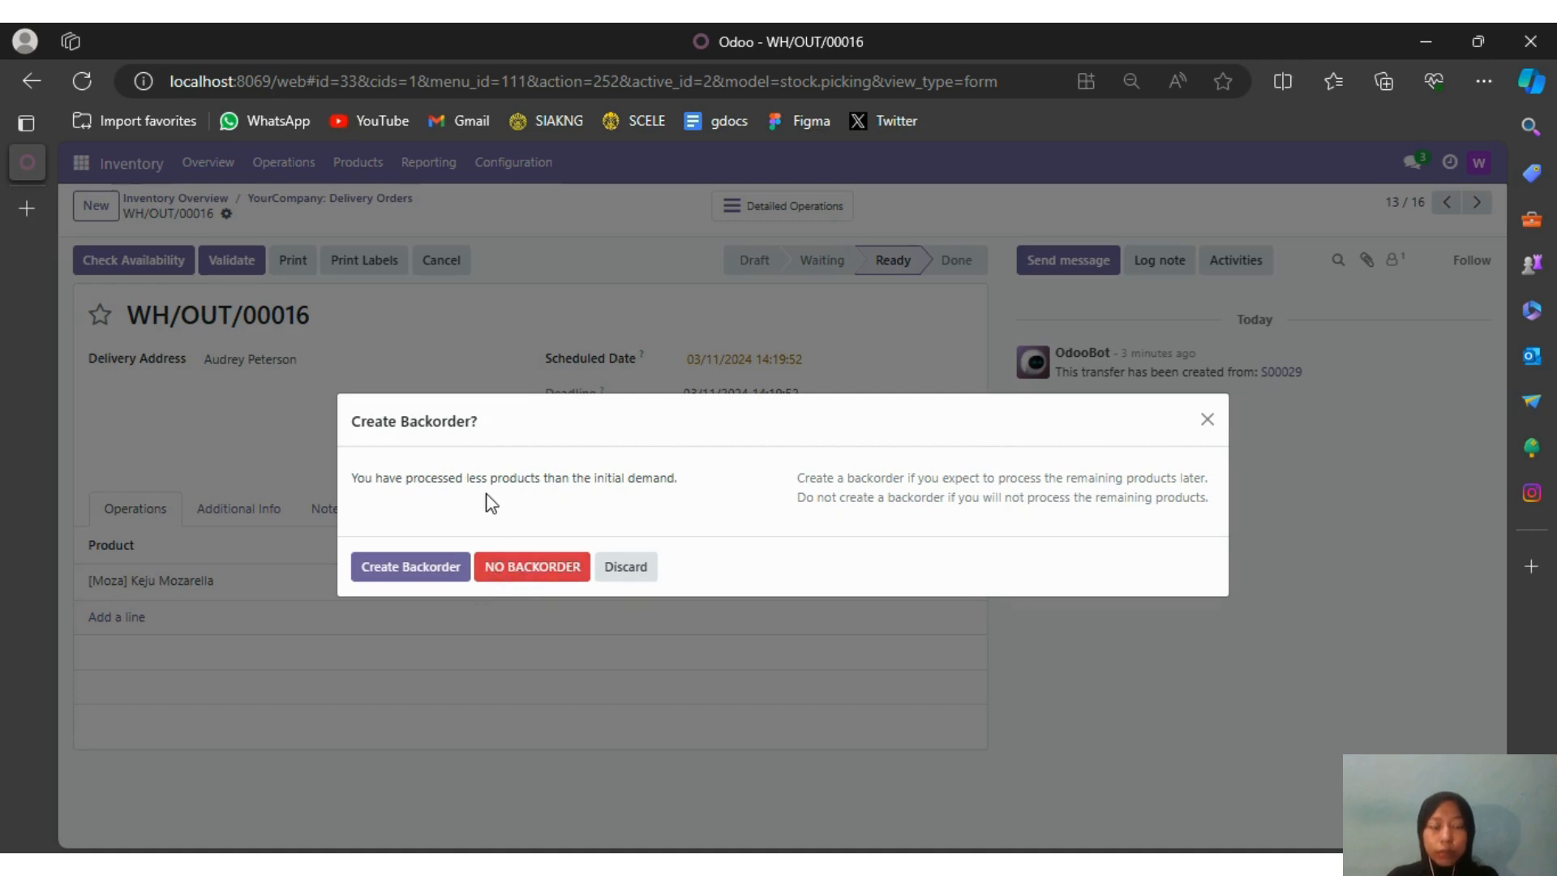
pyautogui.click(394, 575)
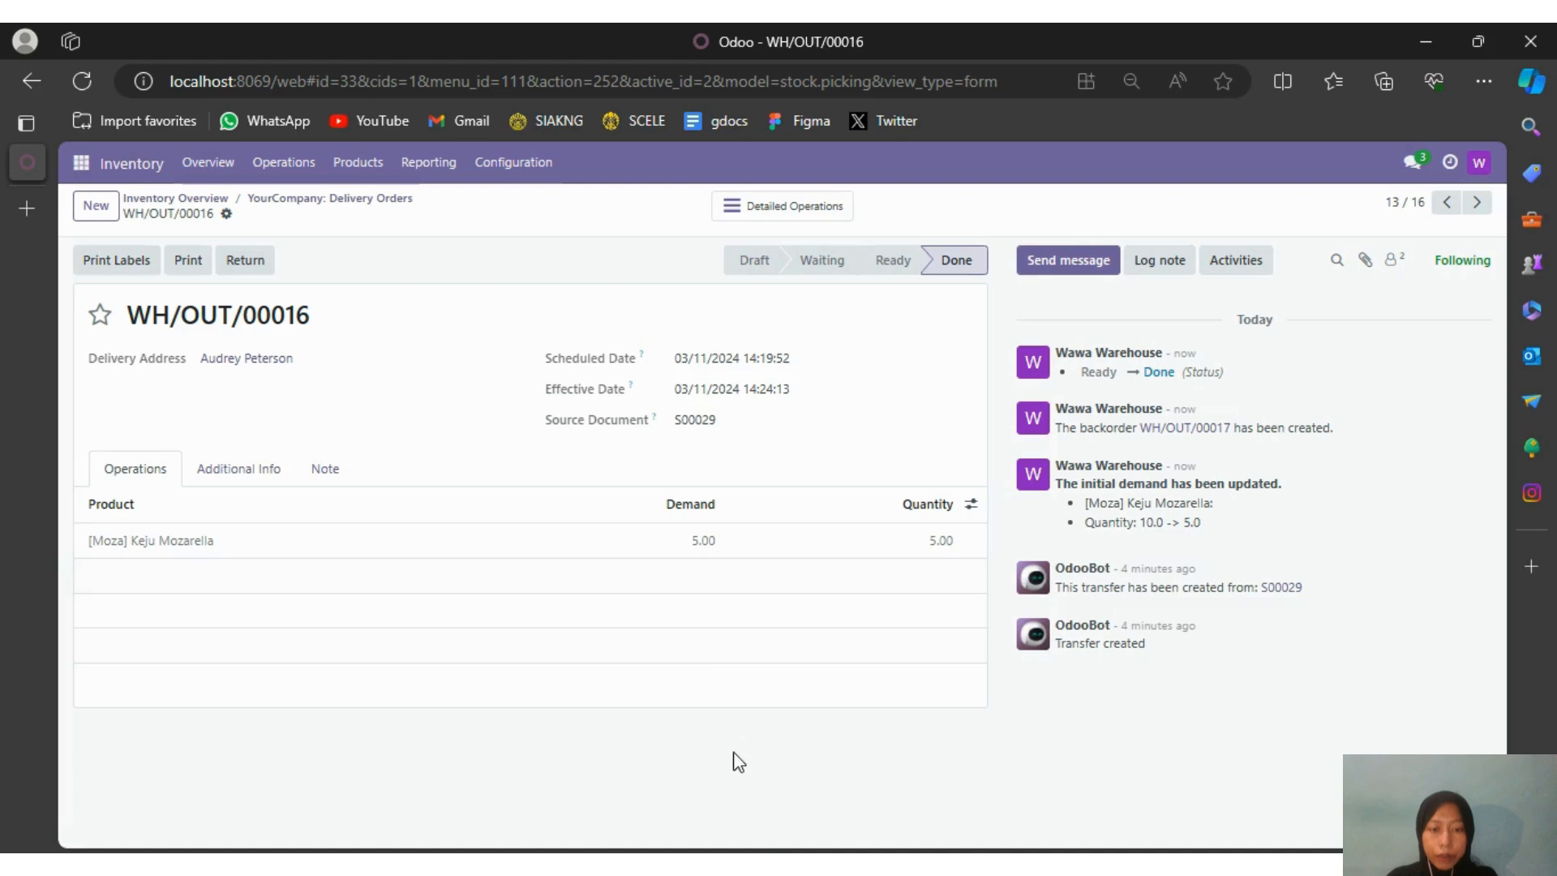
# Step: Switch to the sales user's Chrome session, reload the sales order and create a draft regular invoice for the delivered quantity
pyautogui.click(685, 786)
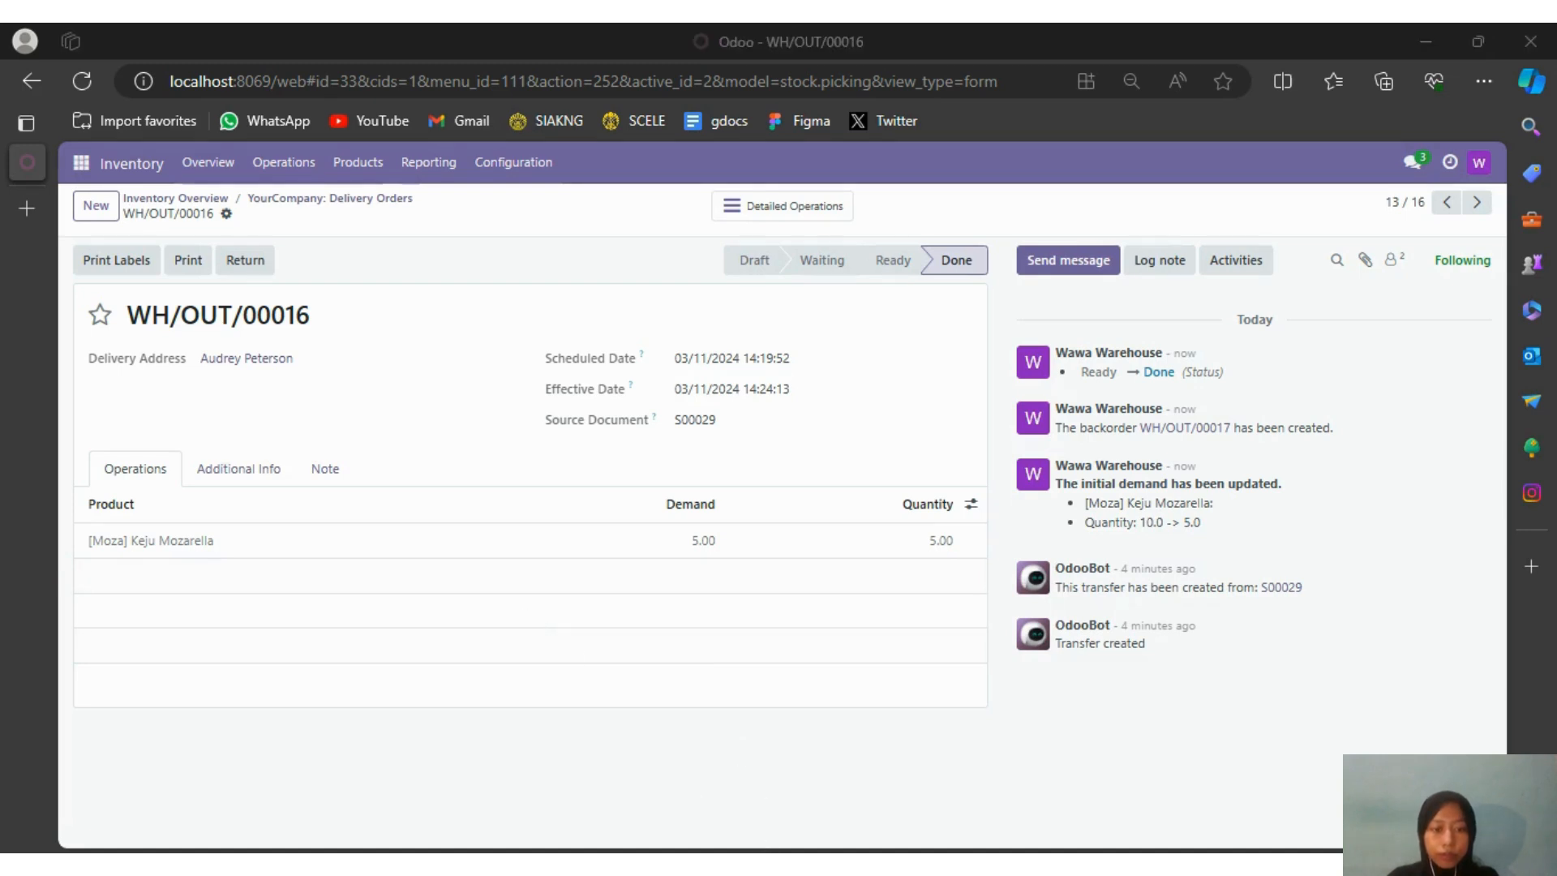
pyautogui.hotkey('alt', 'Tab')
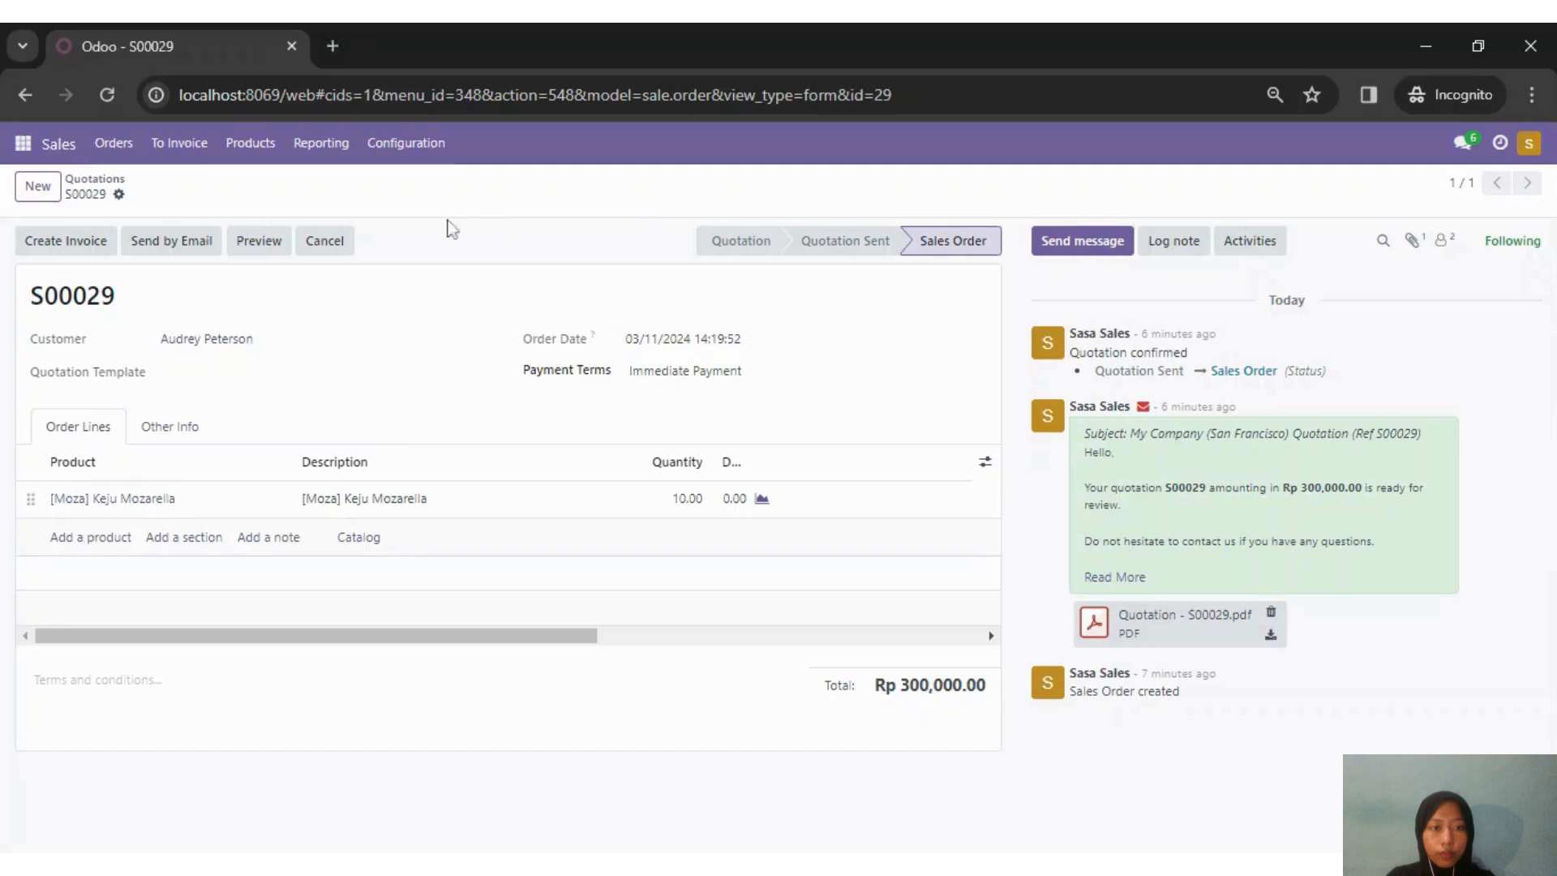
pyautogui.click(111, 95)
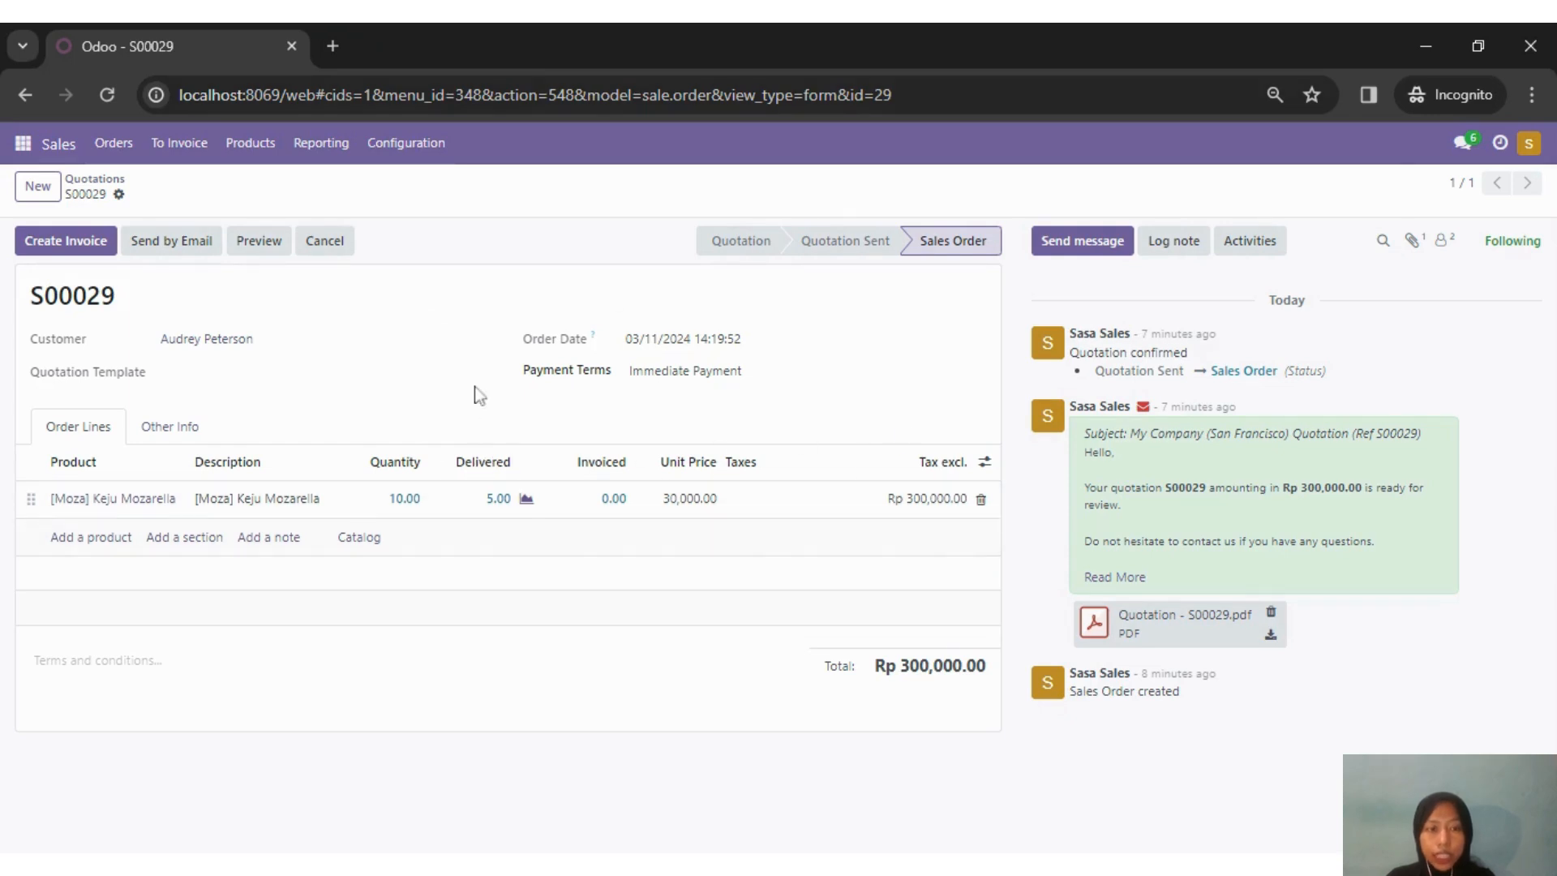
pyautogui.click(78, 253)
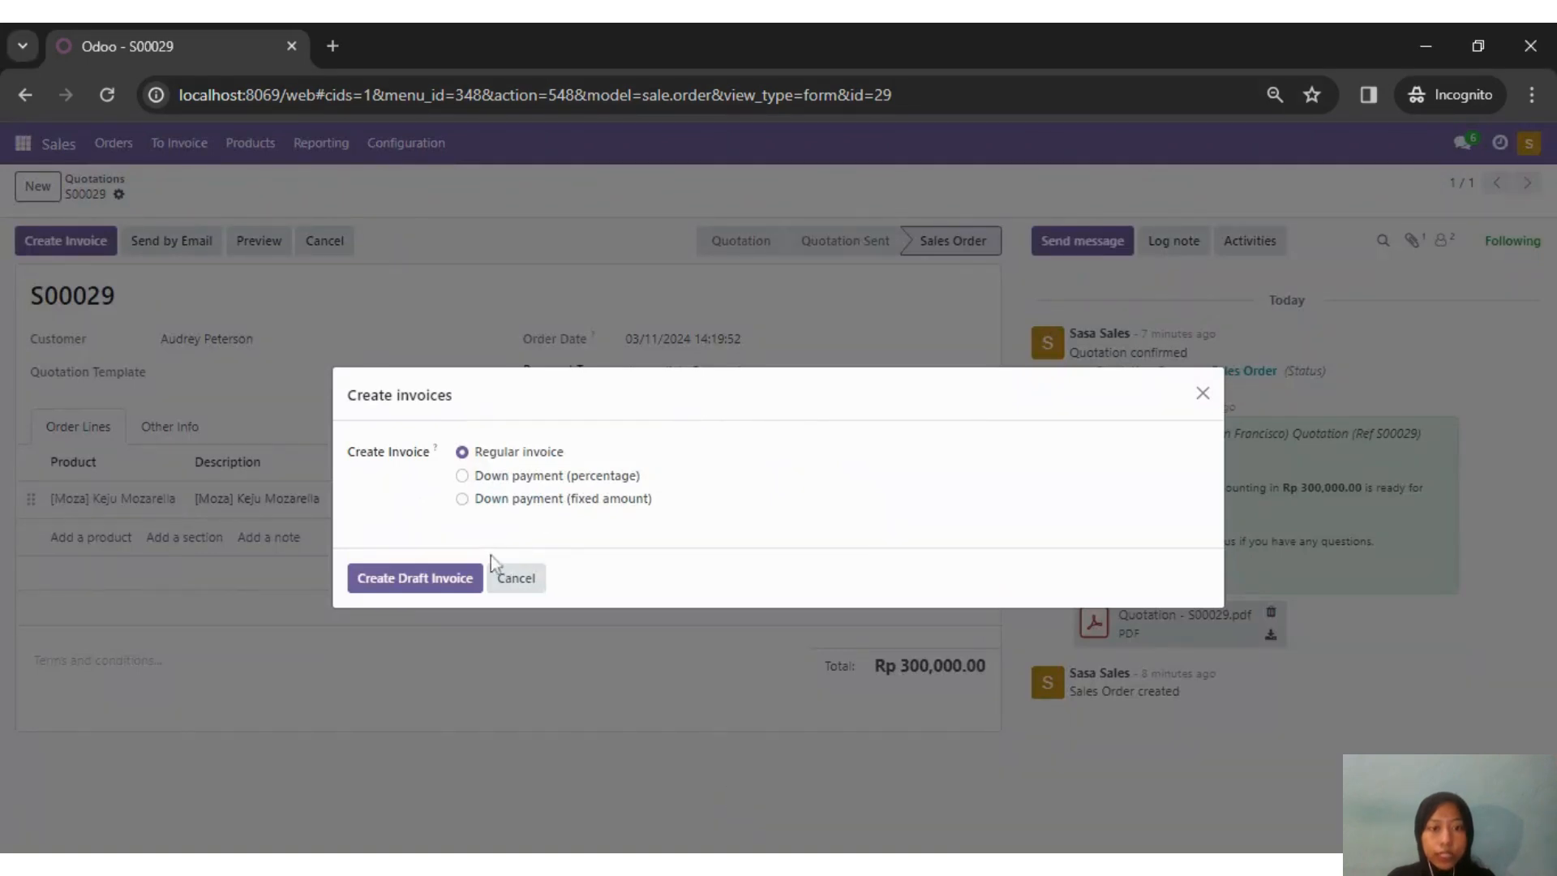
pyautogui.click(426, 580)
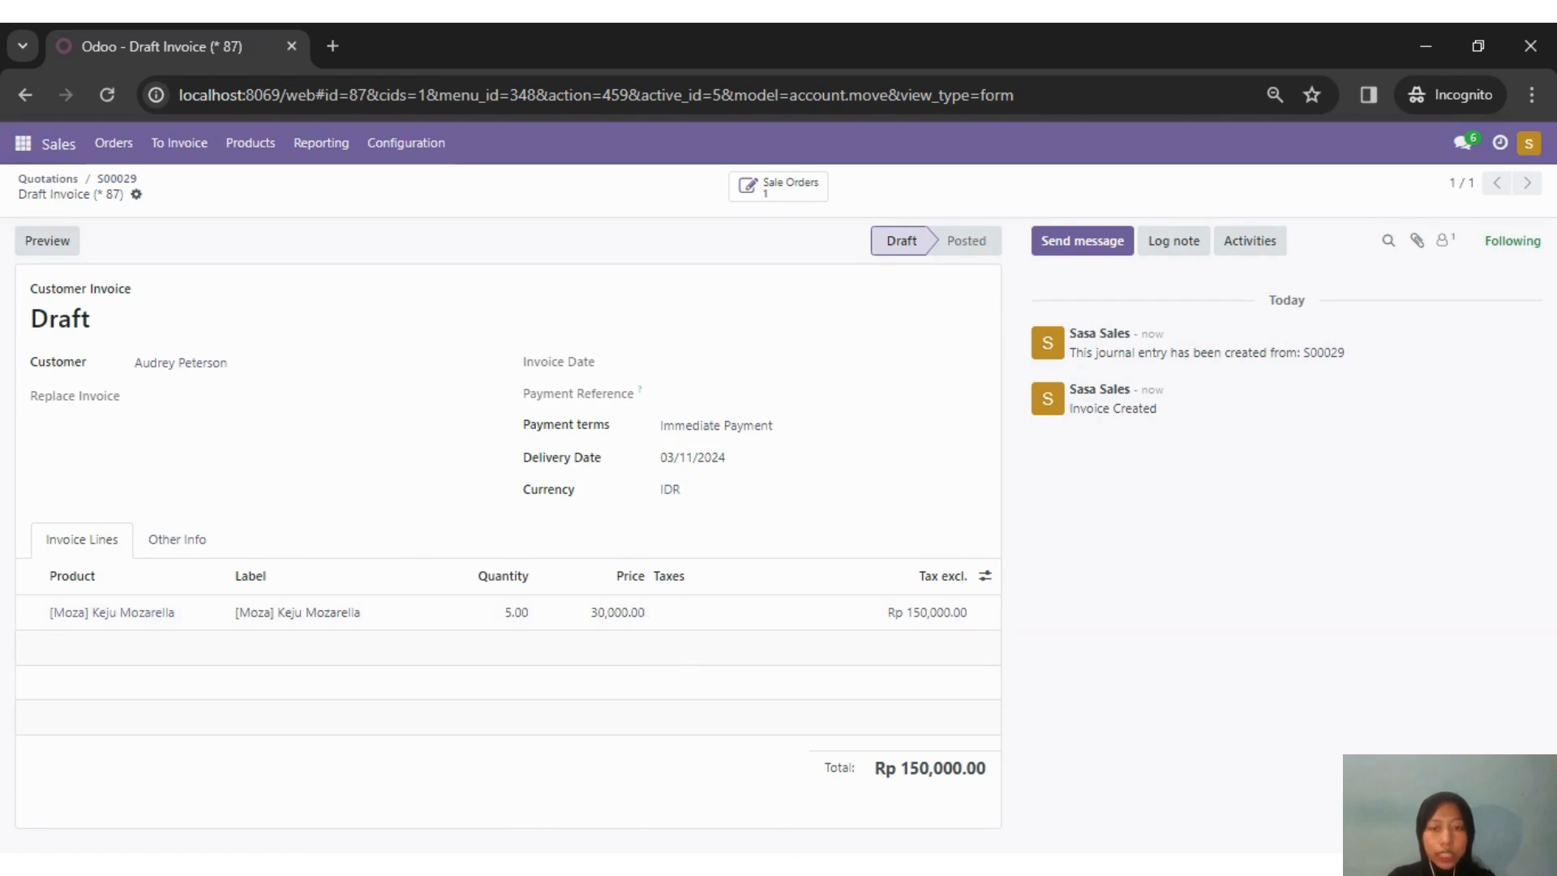
# Step: Back in the warehouse user's Edge session, open the ready backorder from the refreshed delivery orders and validate it
pyautogui.hotkey('alt', 'Tab')
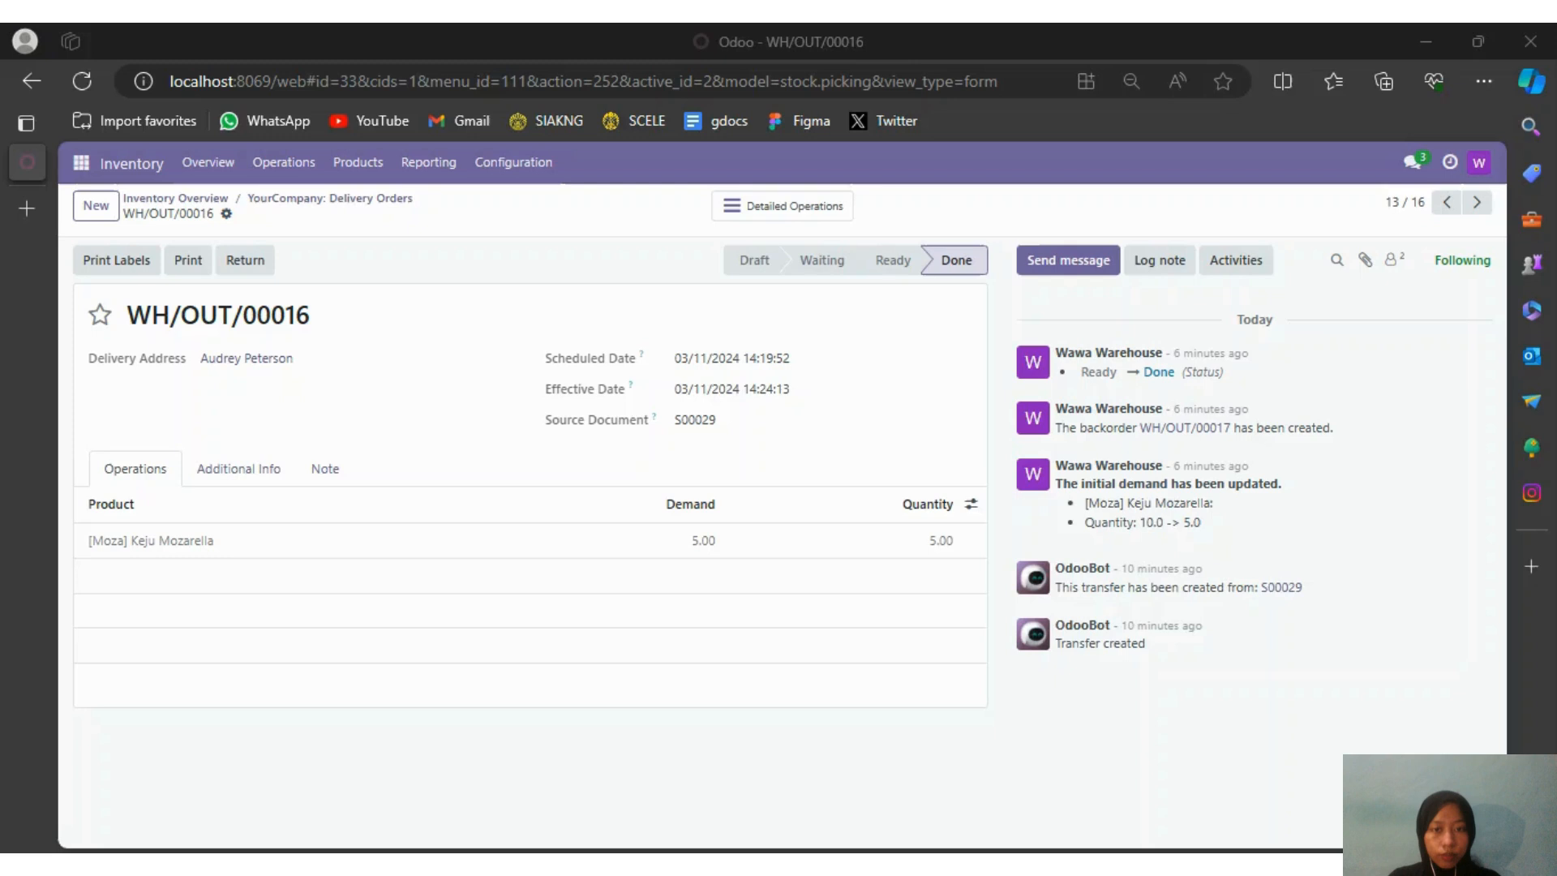
pyautogui.hotkey('alt', 'Tab')
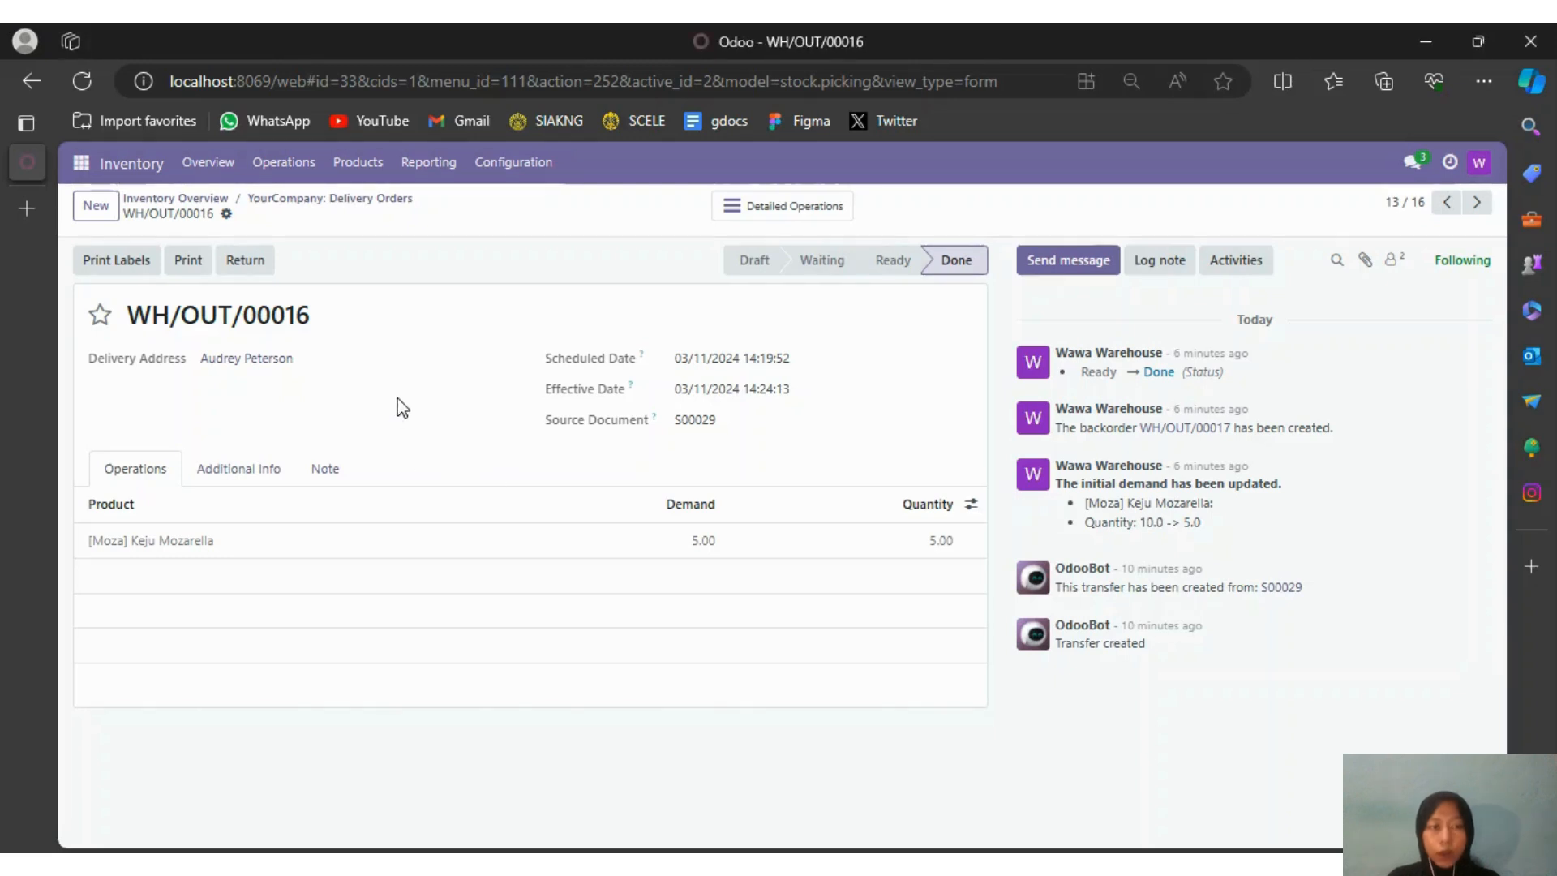
pyautogui.click(83, 81)
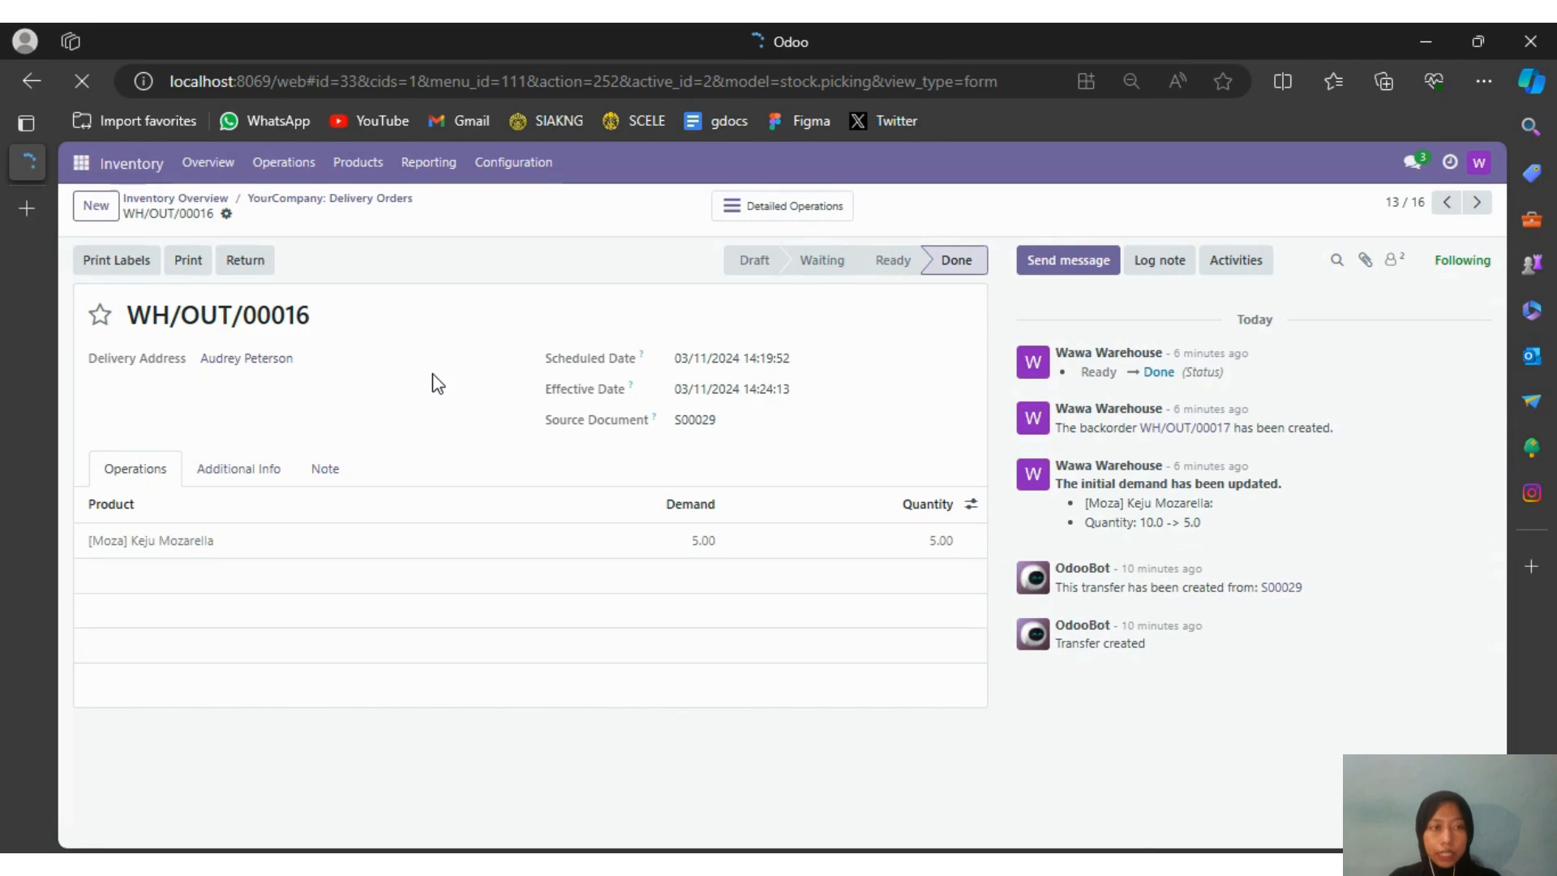
pyautogui.click(143, 171)
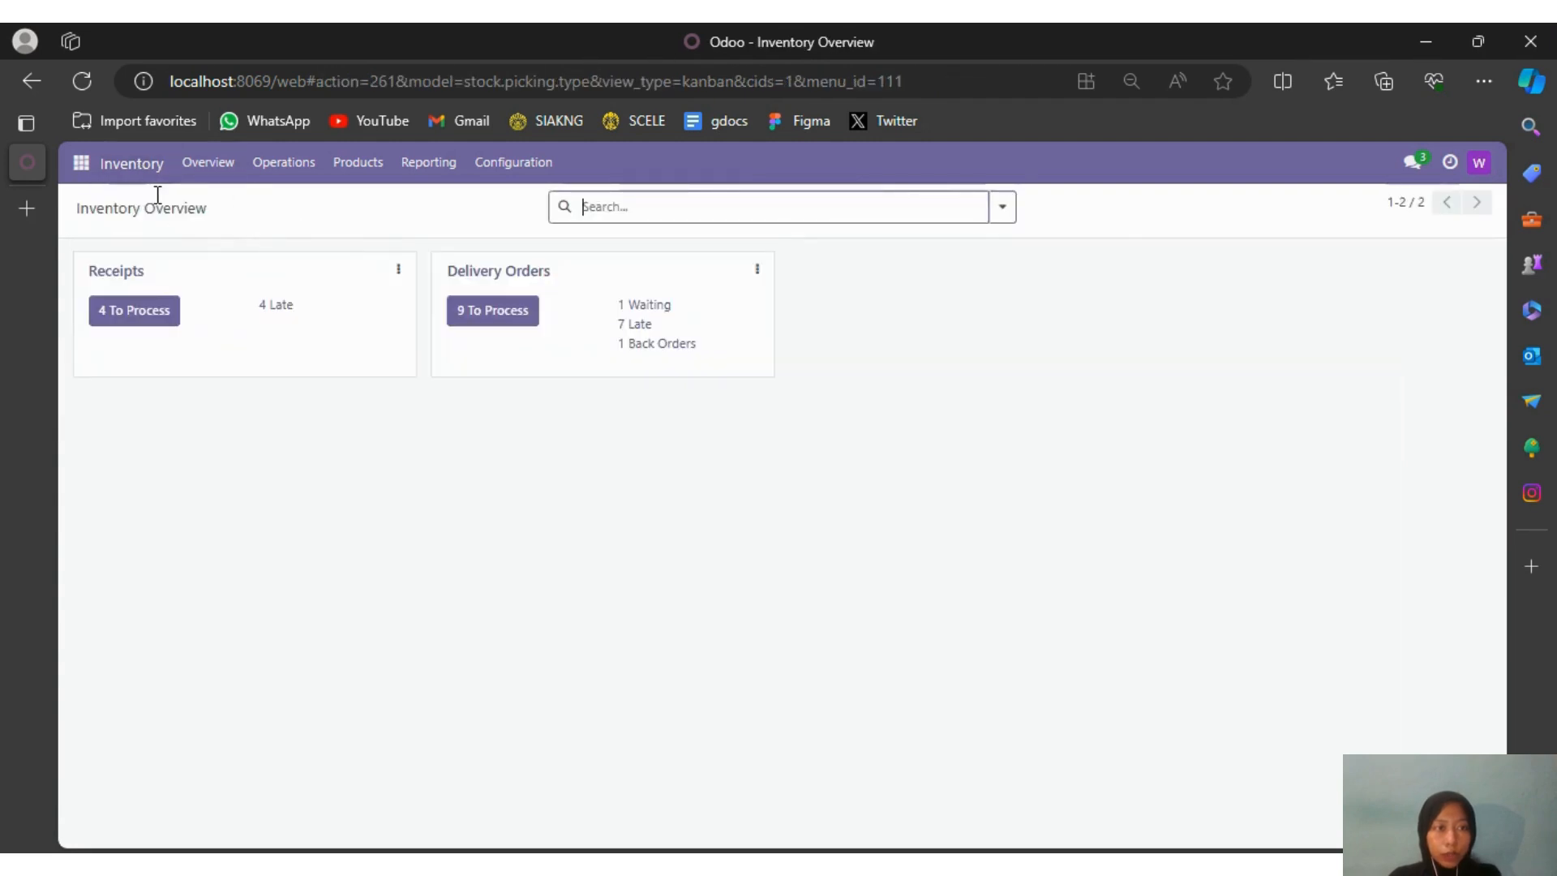
pyautogui.click(520, 273)
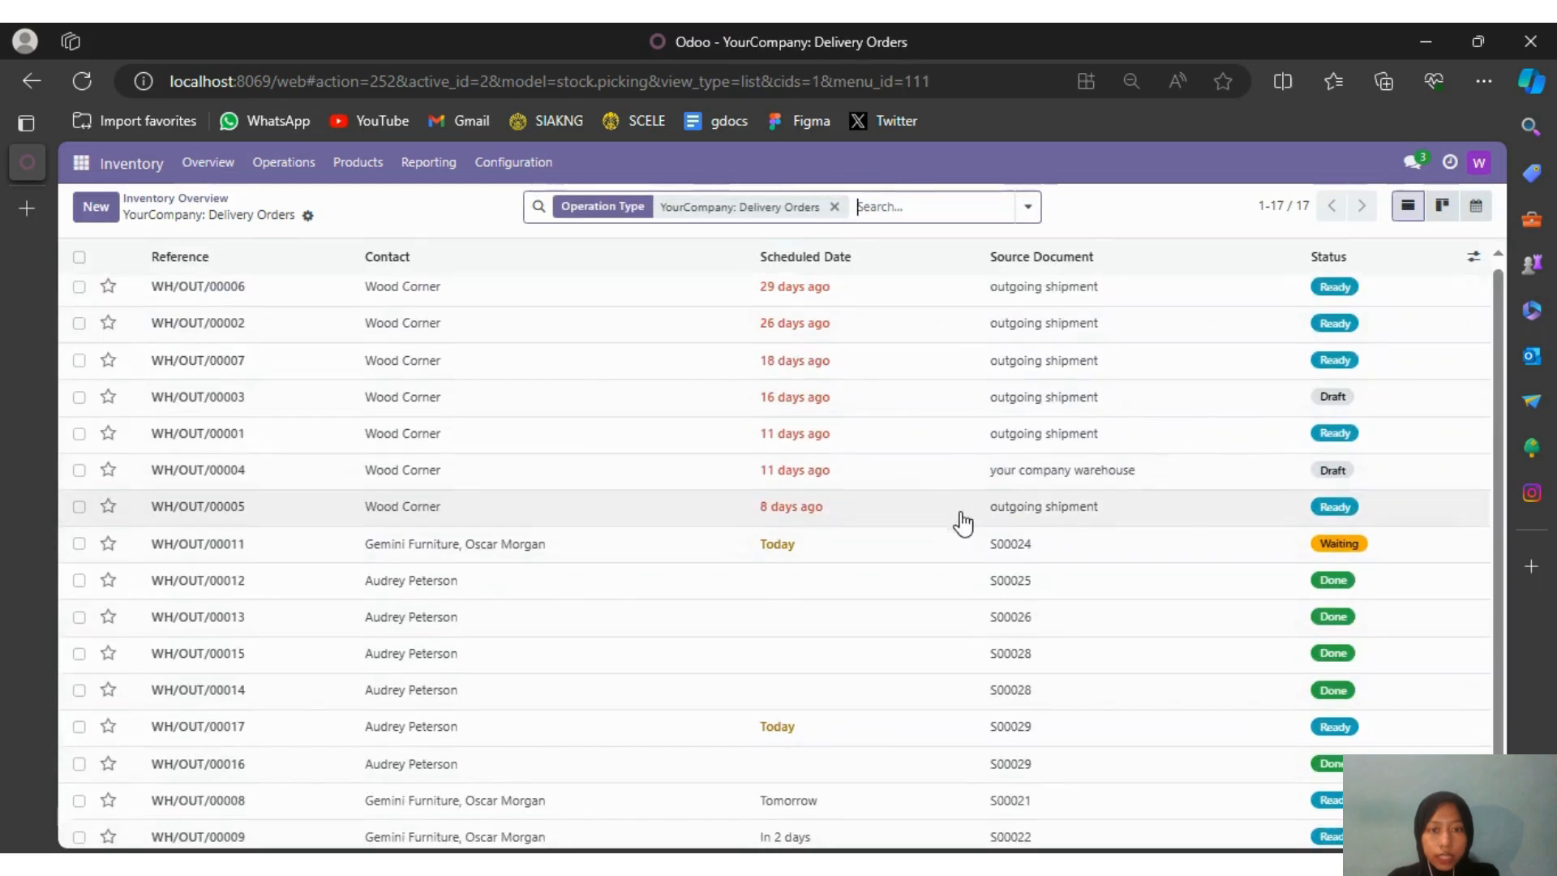
pyautogui.scroll(-1, 962, 523)
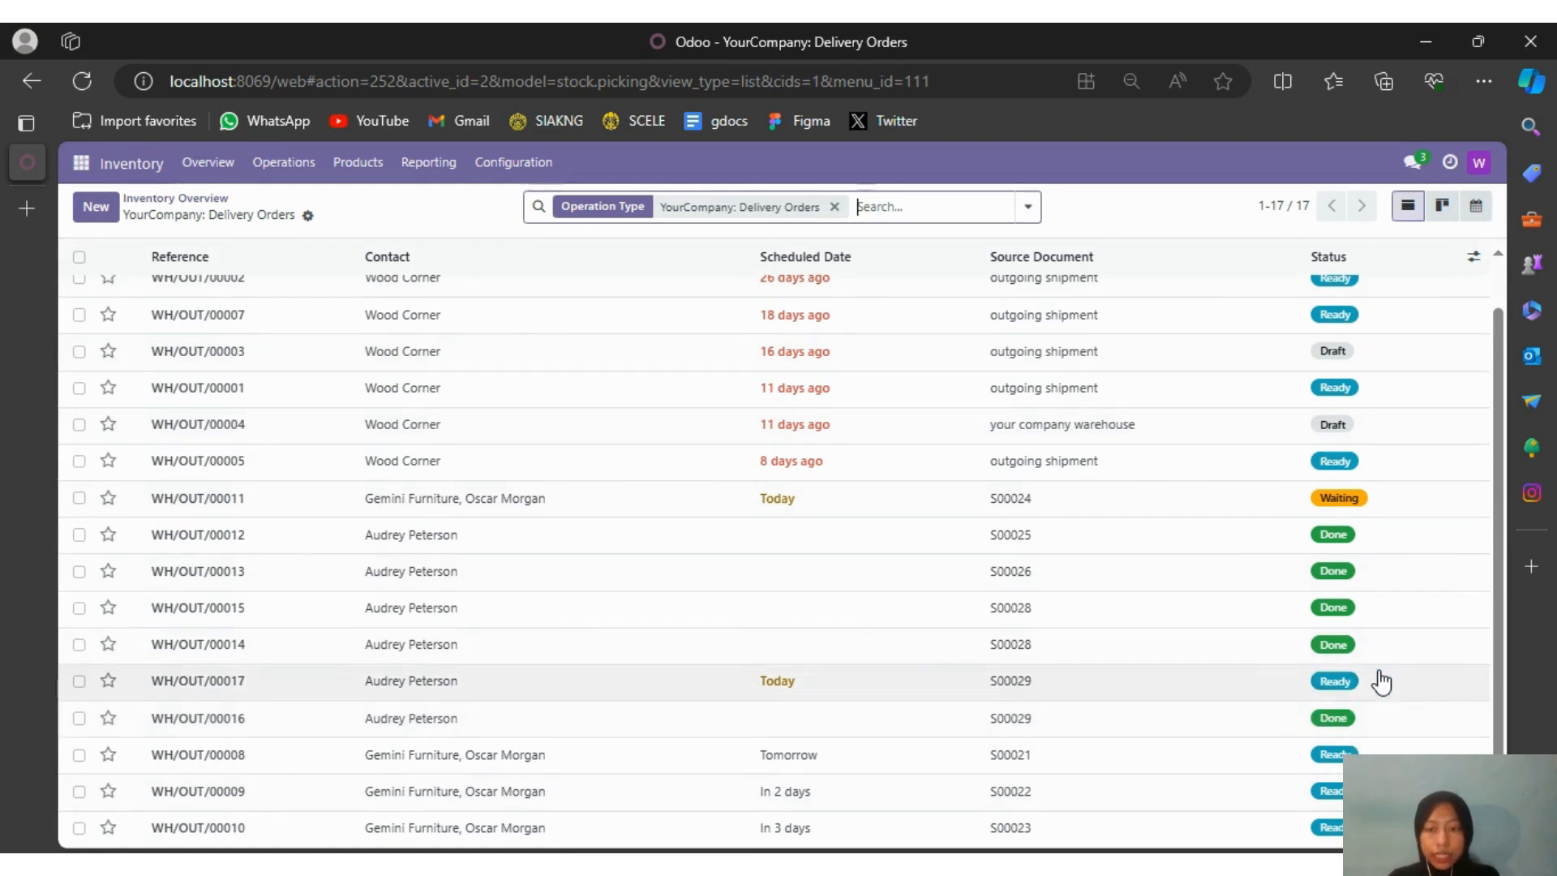
pyautogui.click(373, 695)
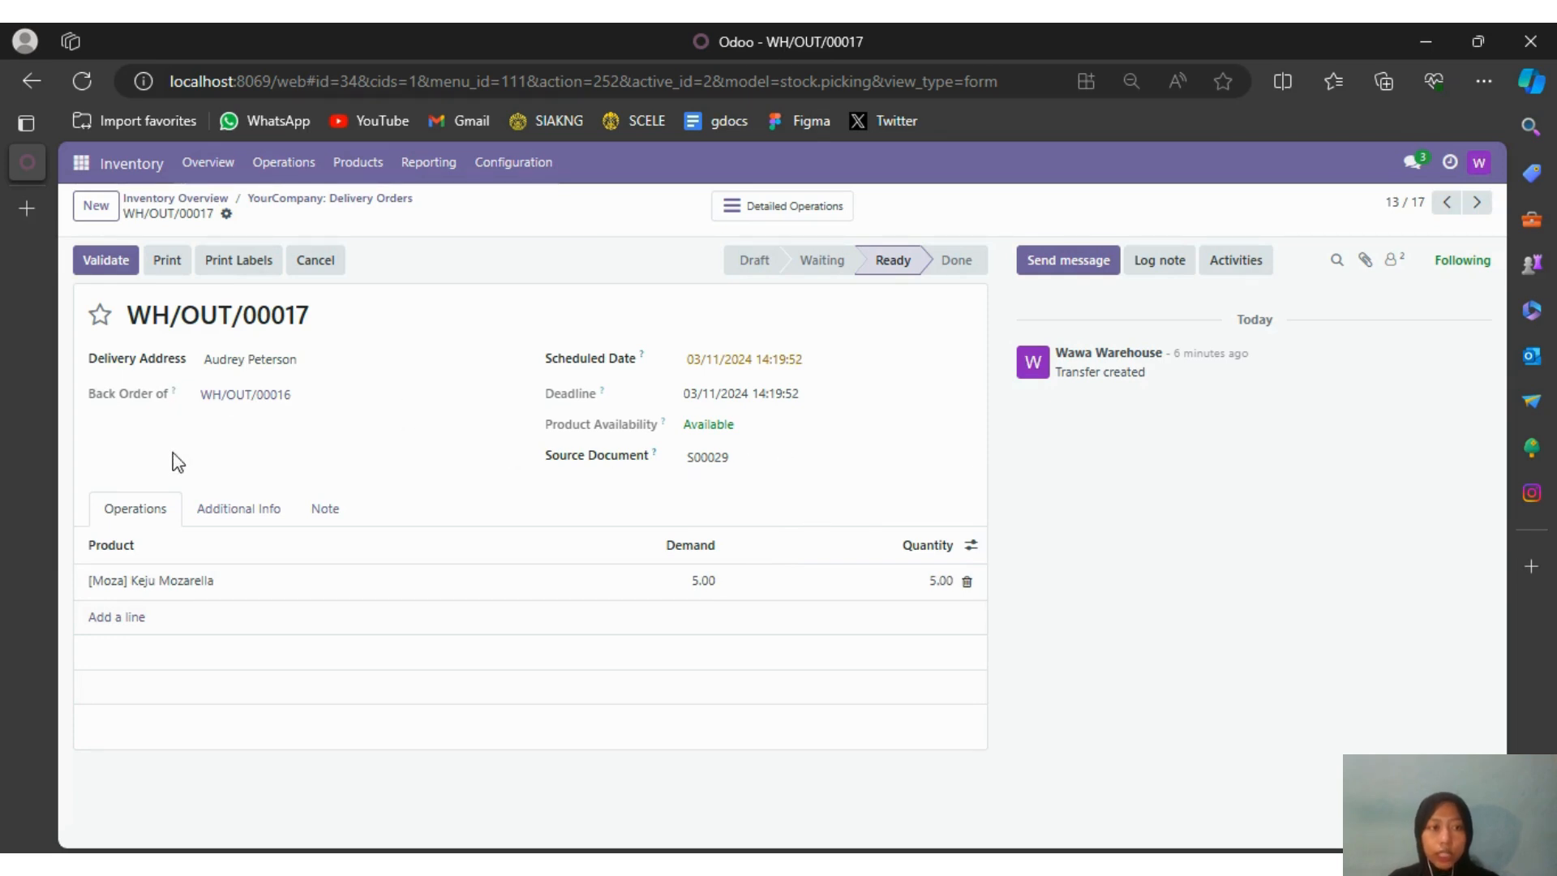
pyautogui.click(111, 261)
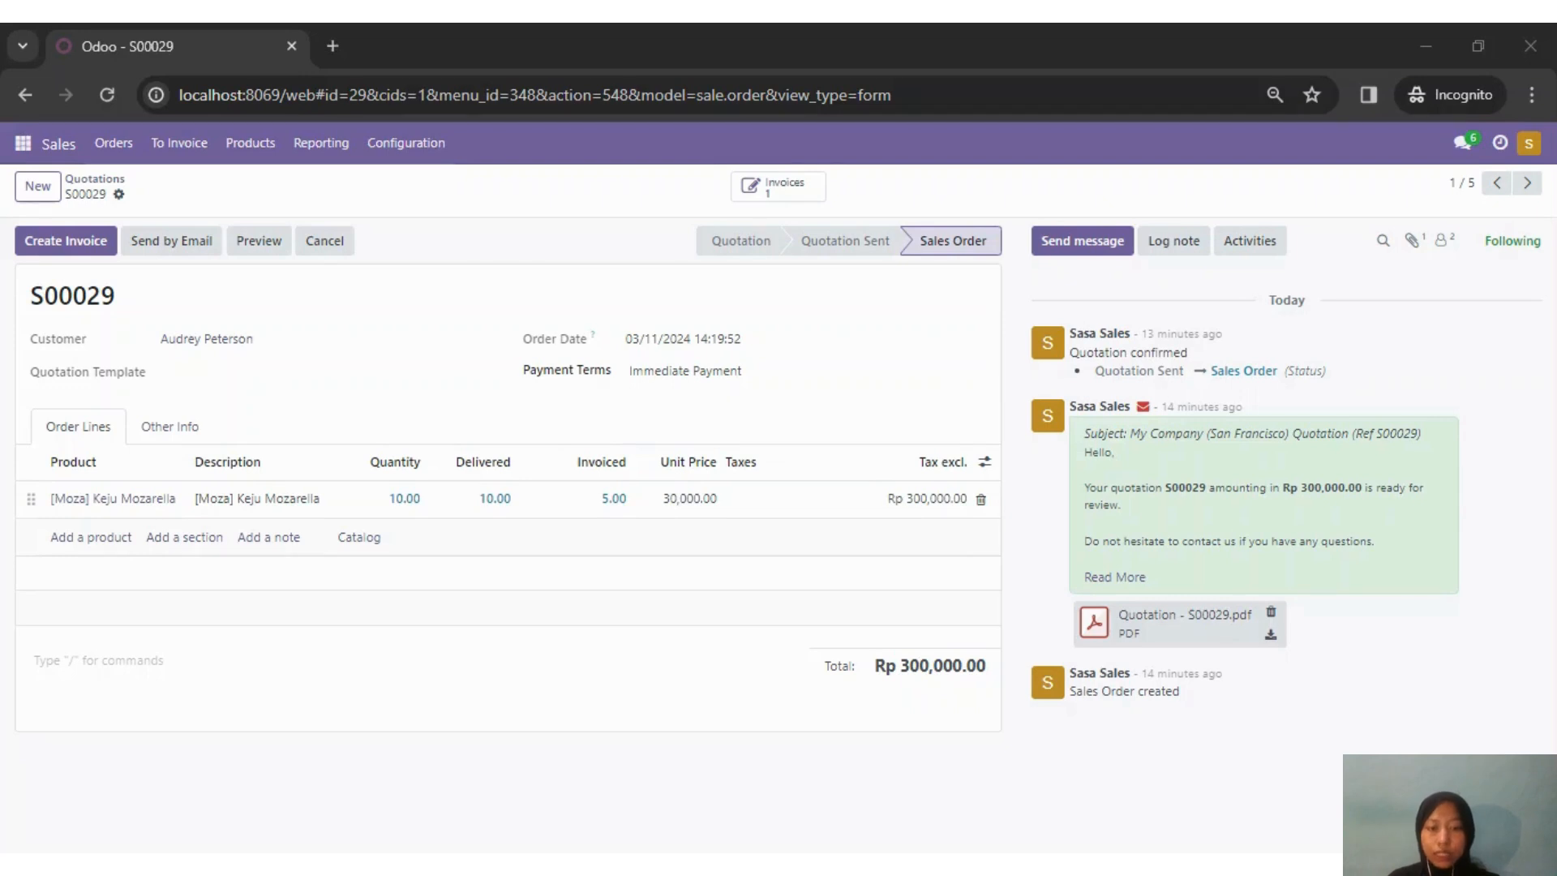
# Step: In the sales user's Chrome session, create a second draft regular invoice for the rest of the sales order
pyautogui.click(709, 636)
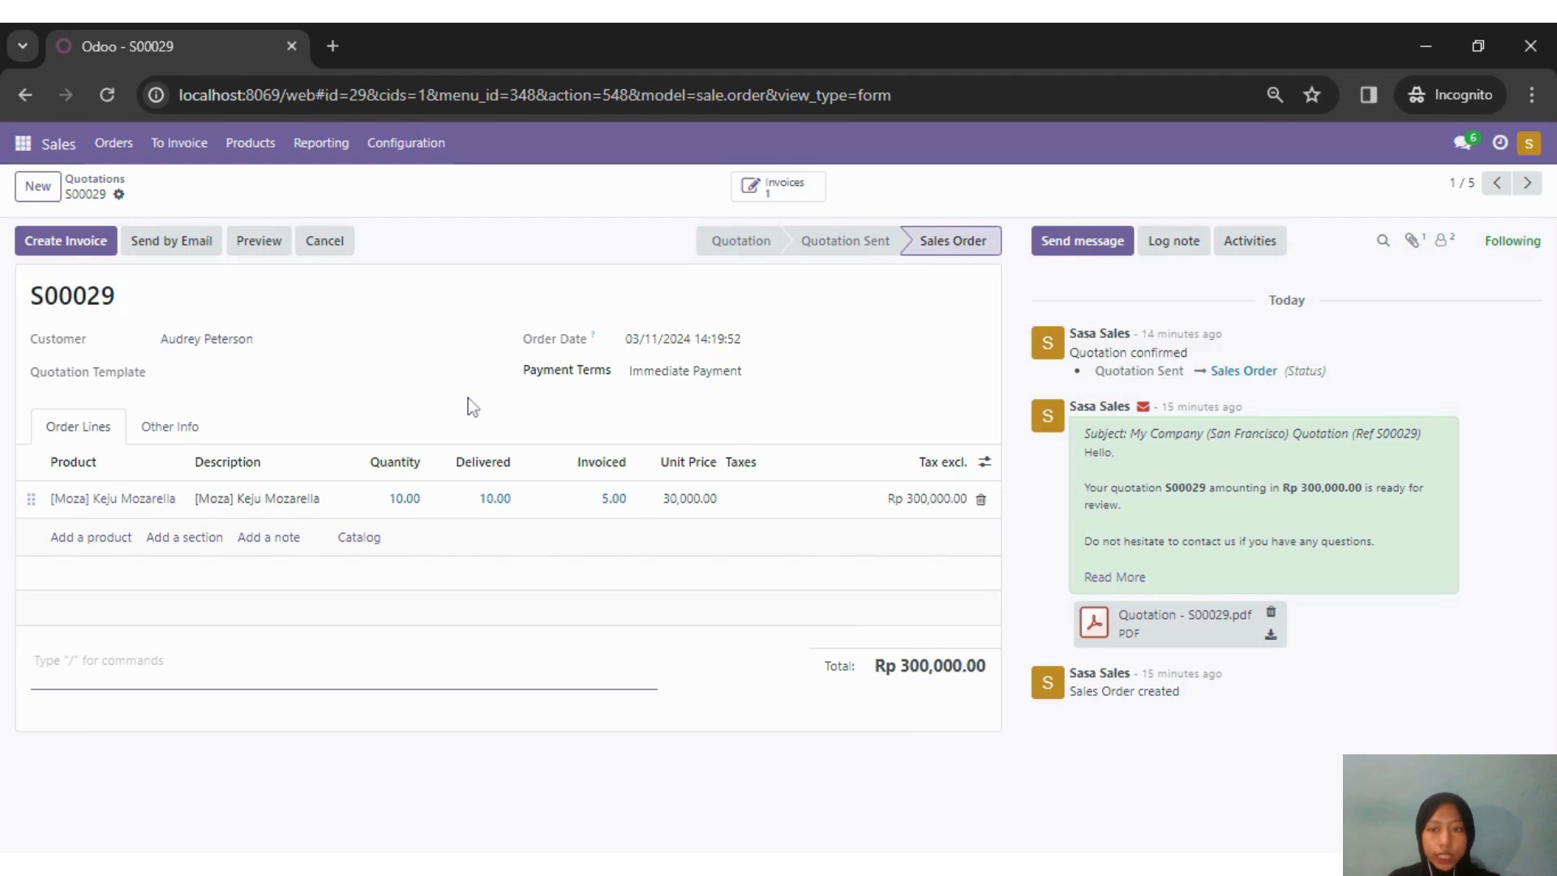
pyautogui.click(84, 261)
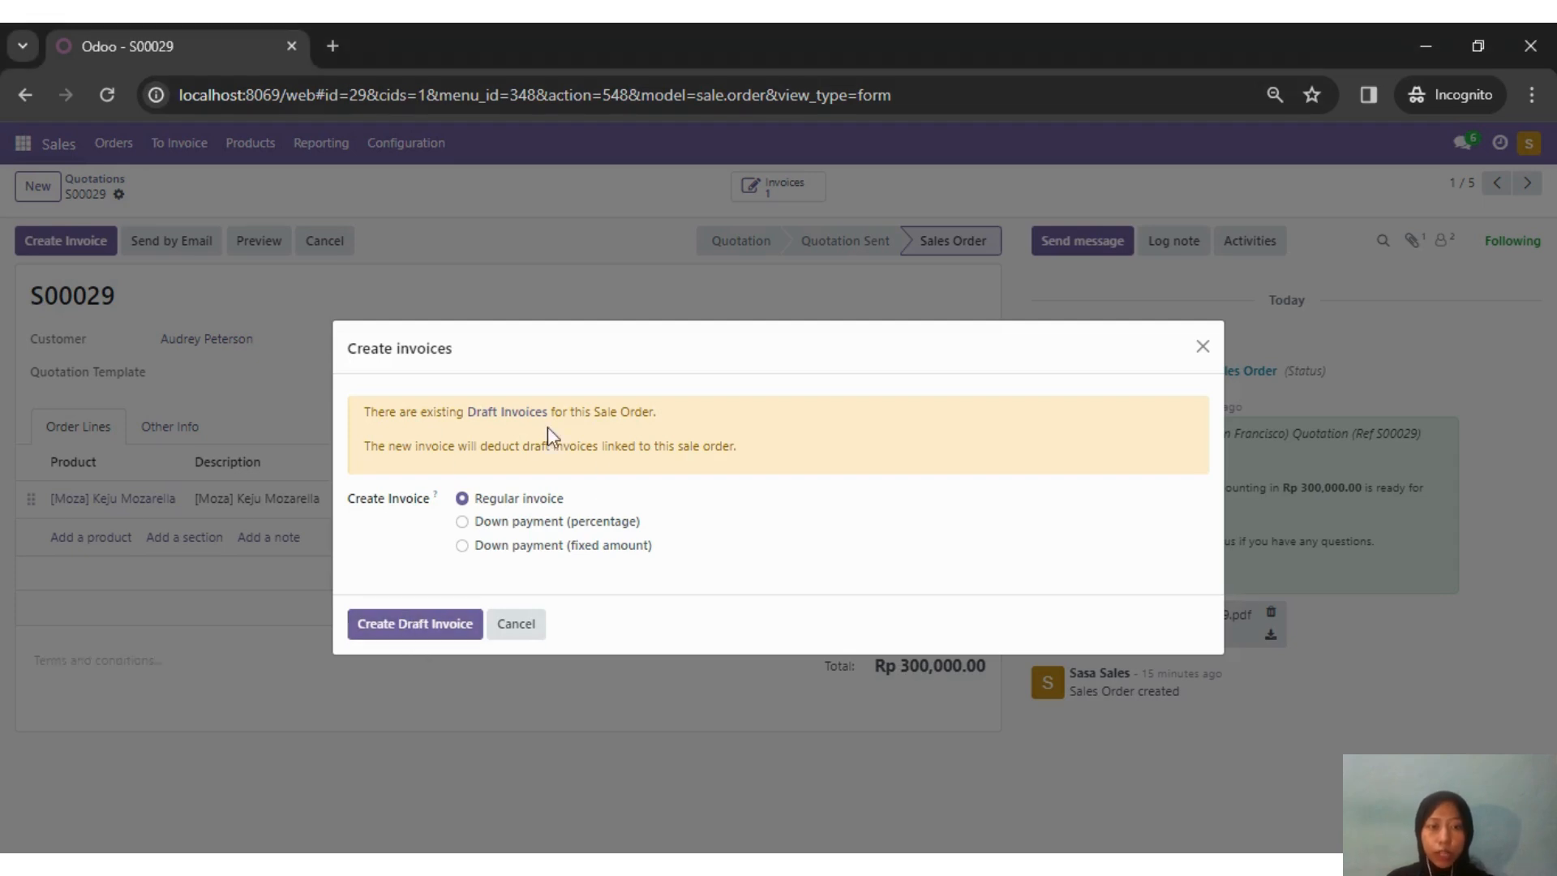
pyautogui.click(421, 631)
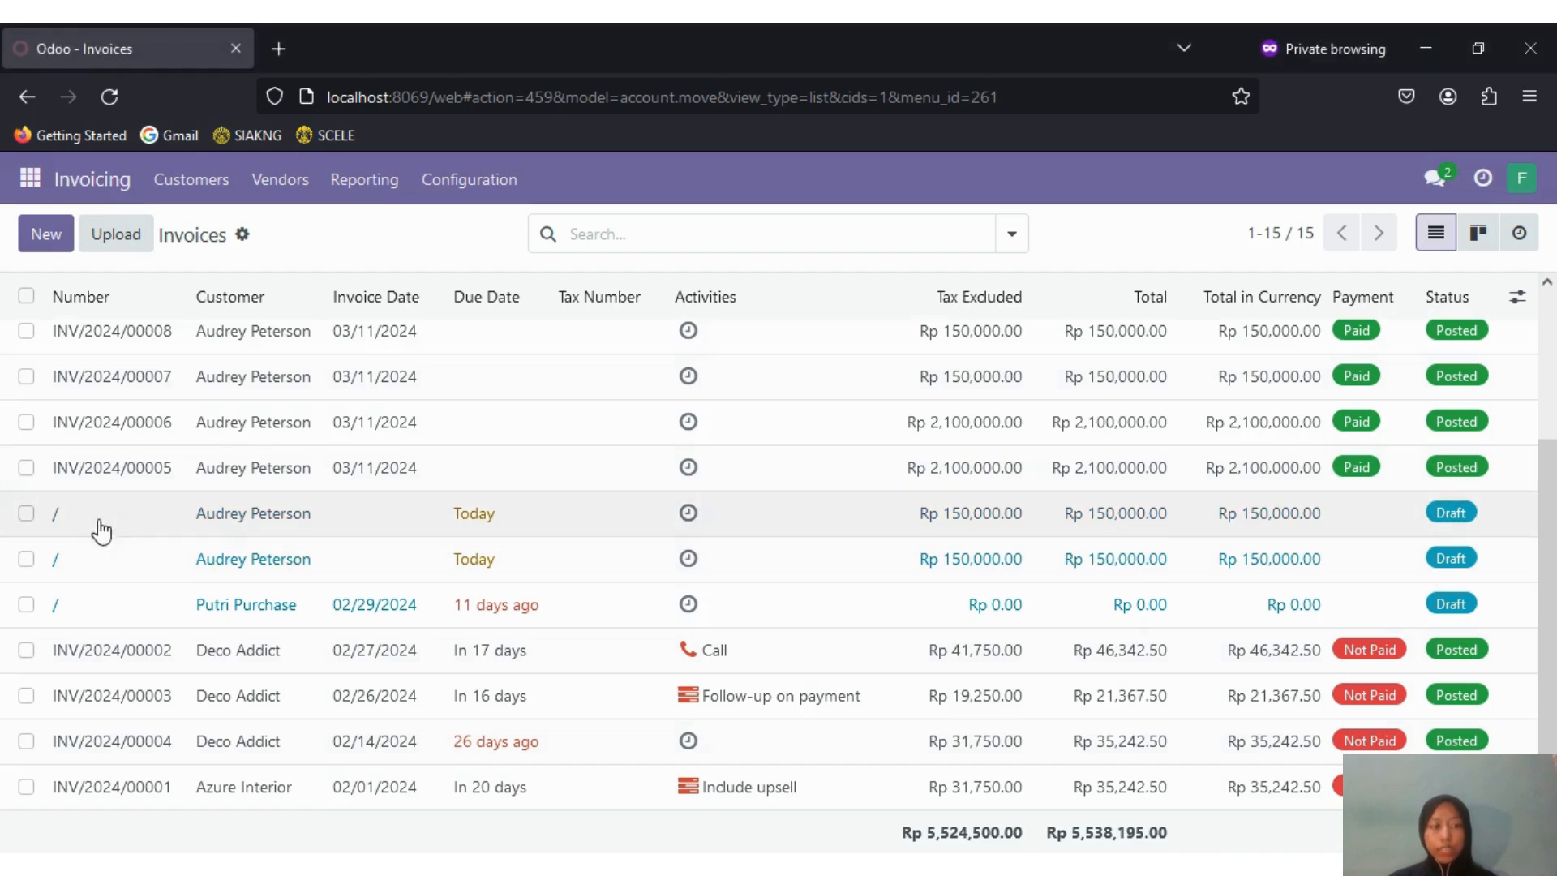
# Step: In the finance user's Firefox session, select the customer's two Rp 150,000.00 draft invoices and post their journal entries
pyautogui.click(26, 513)
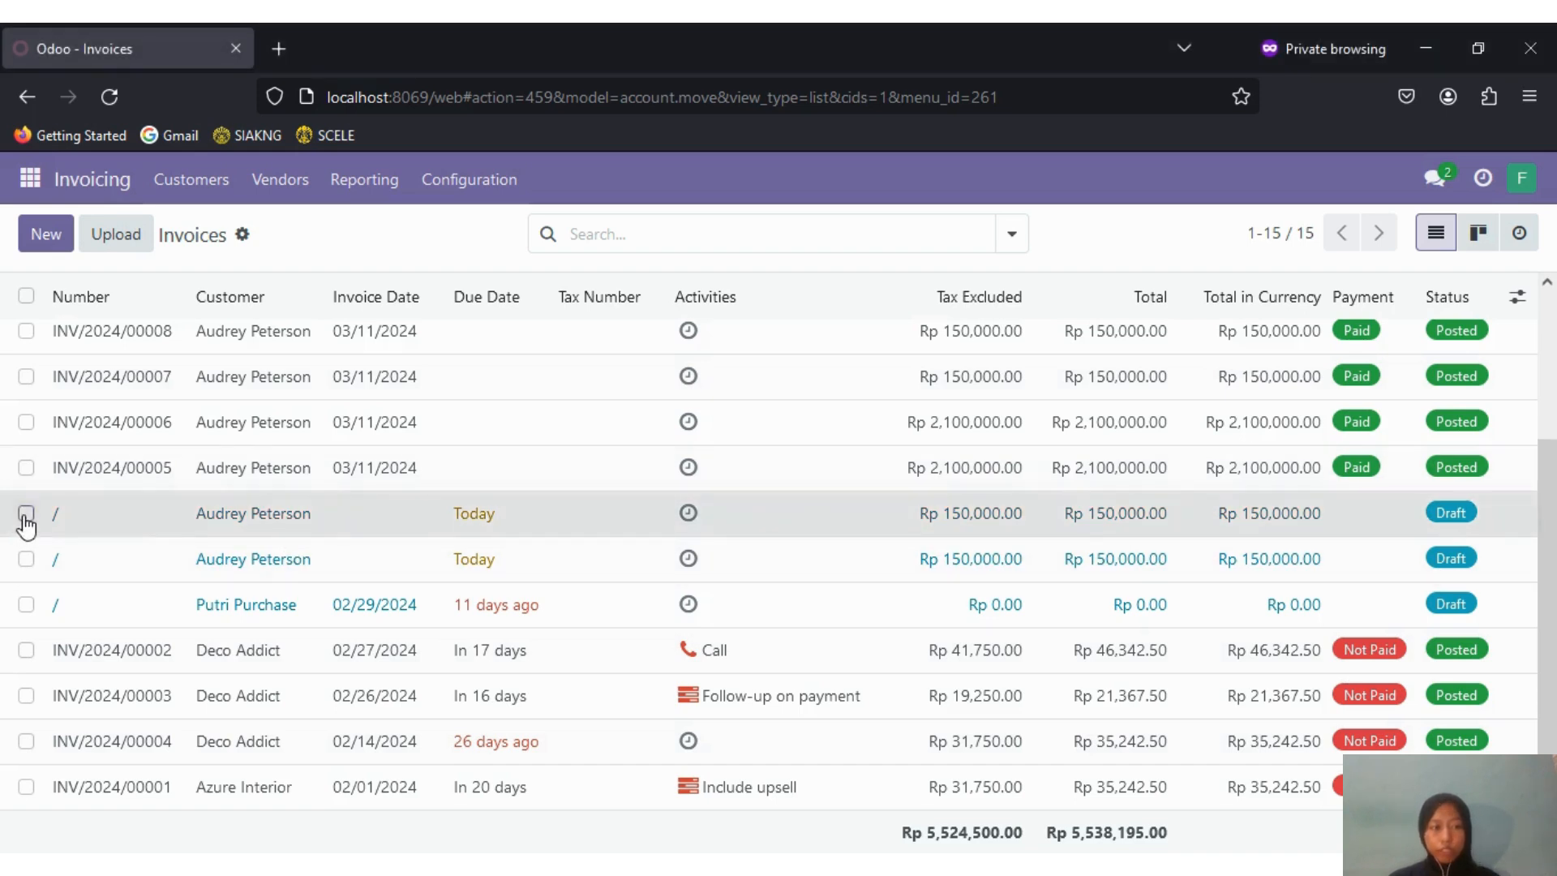
pyautogui.click(26, 560)
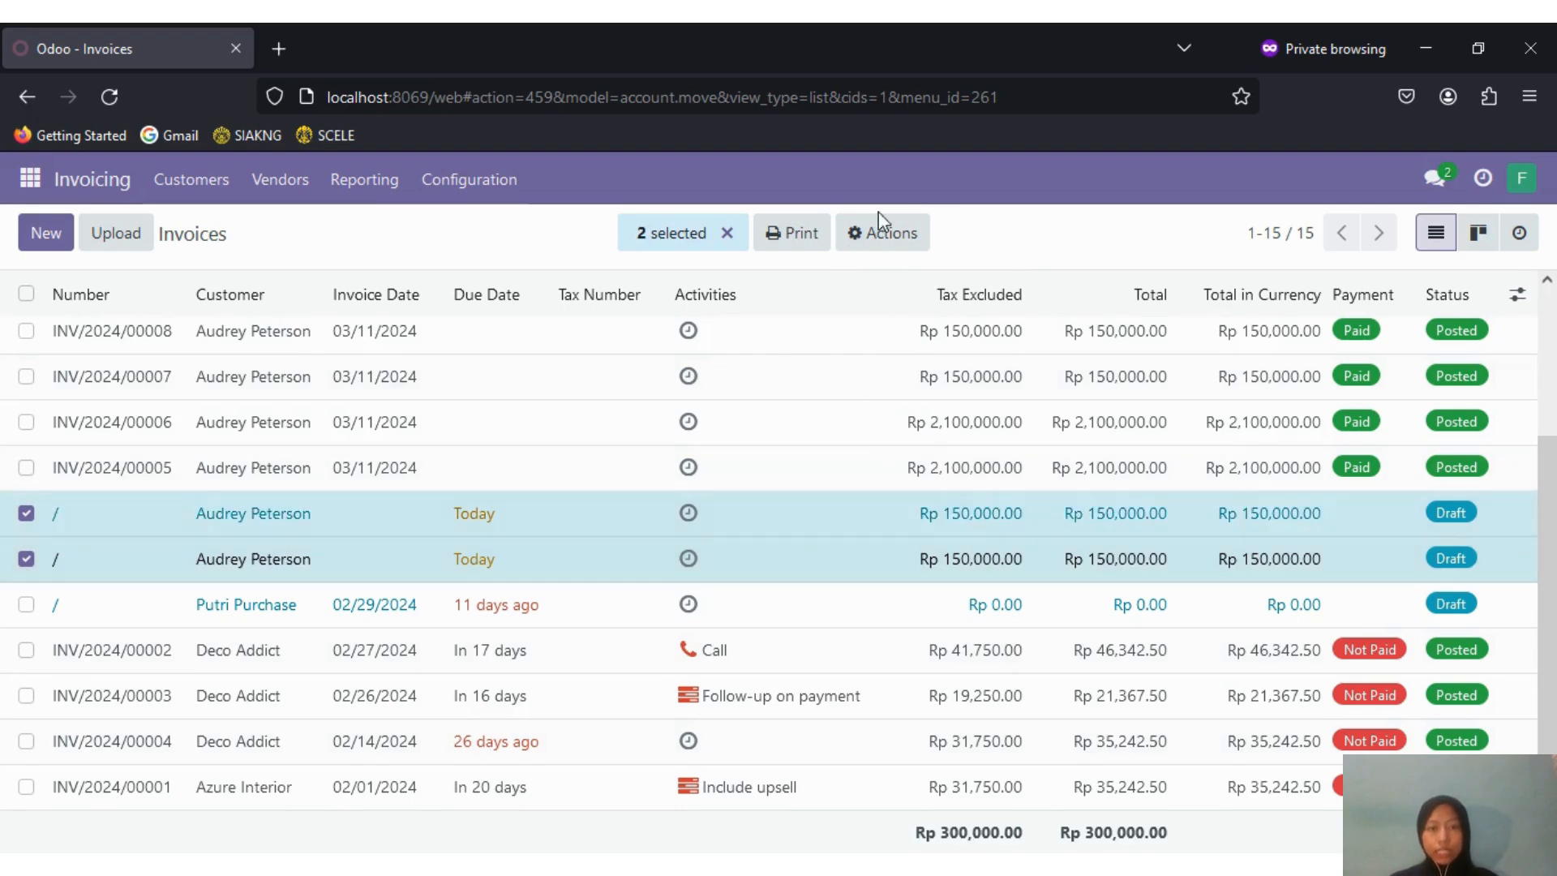
pyautogui.click(888, 235)
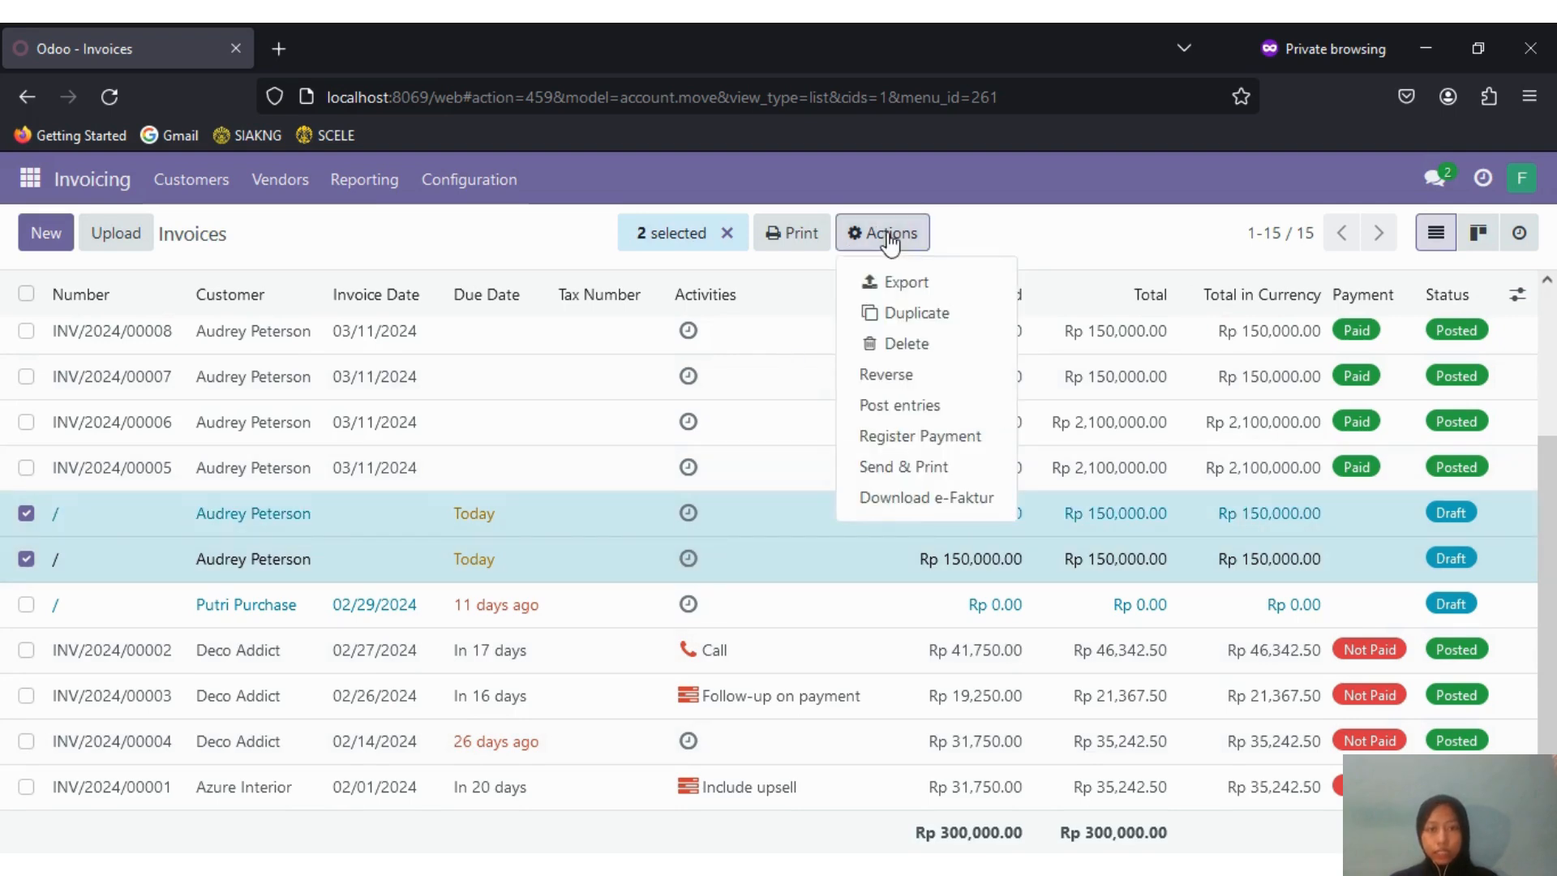
pyautogui.click(889, 405)
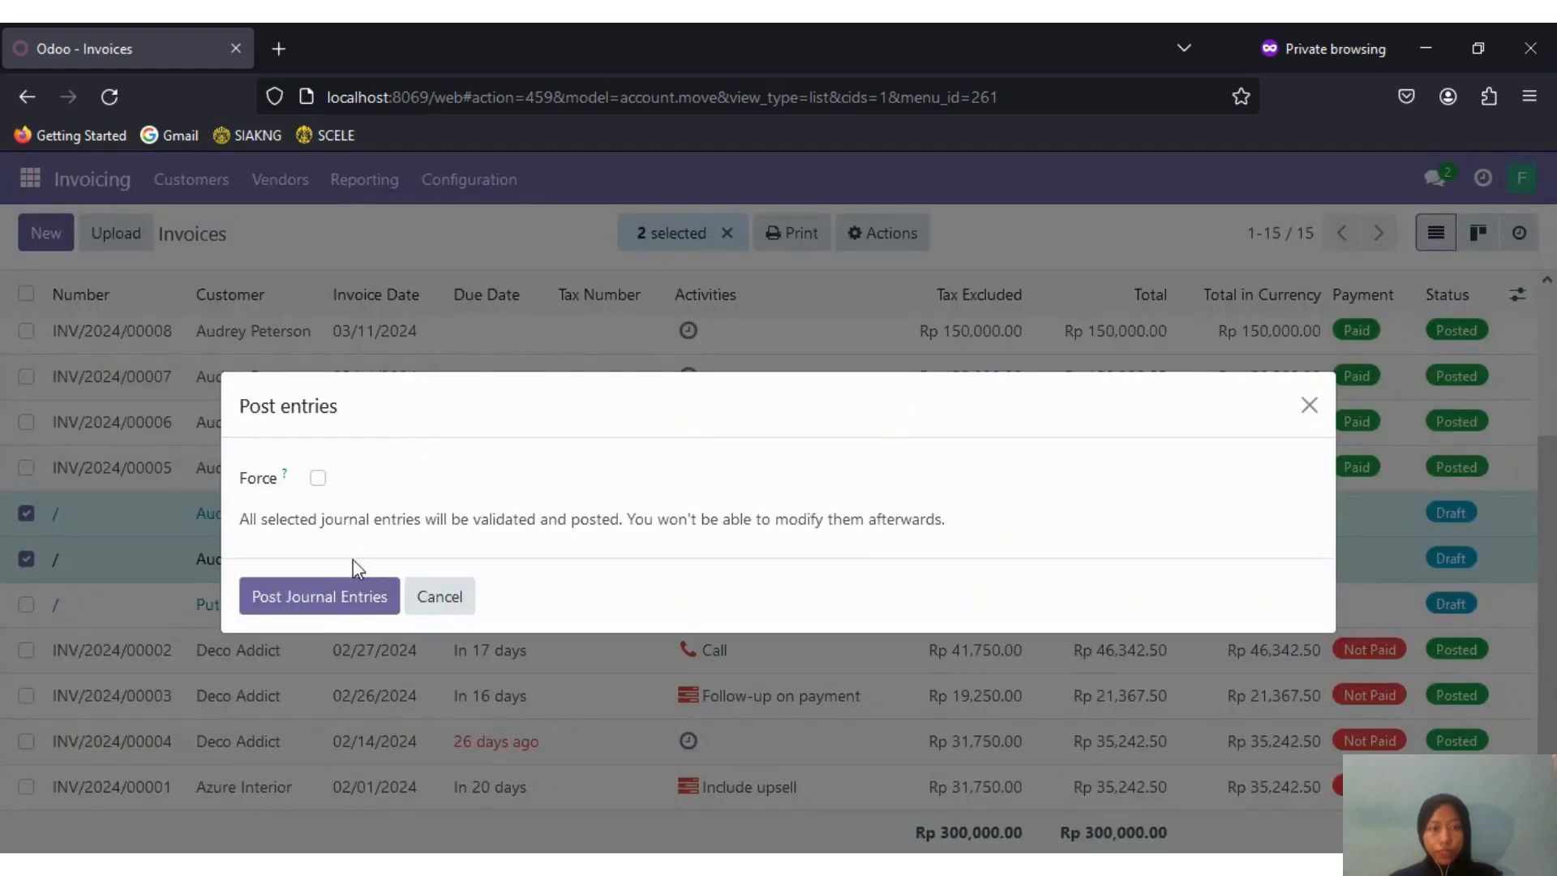
pyautogui.click(322, 604)
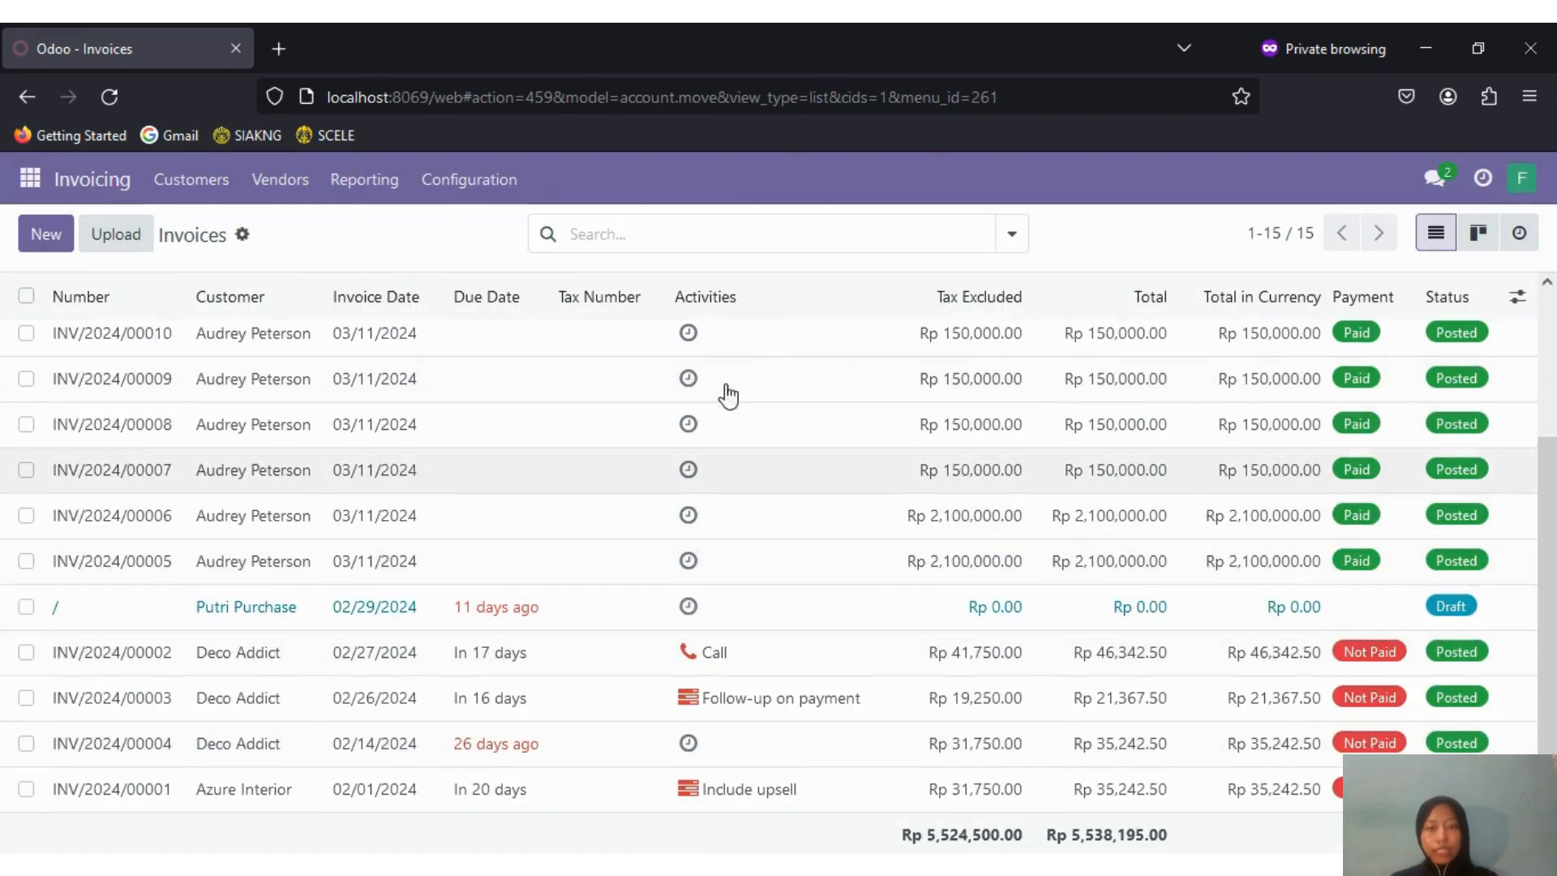
# Step: Register one grouped payment for the customer's two unpaid Rp 150,000.00 invoices, using the Bank journal and Manual payment method
pyautogui.scroll(3, 584, 409)
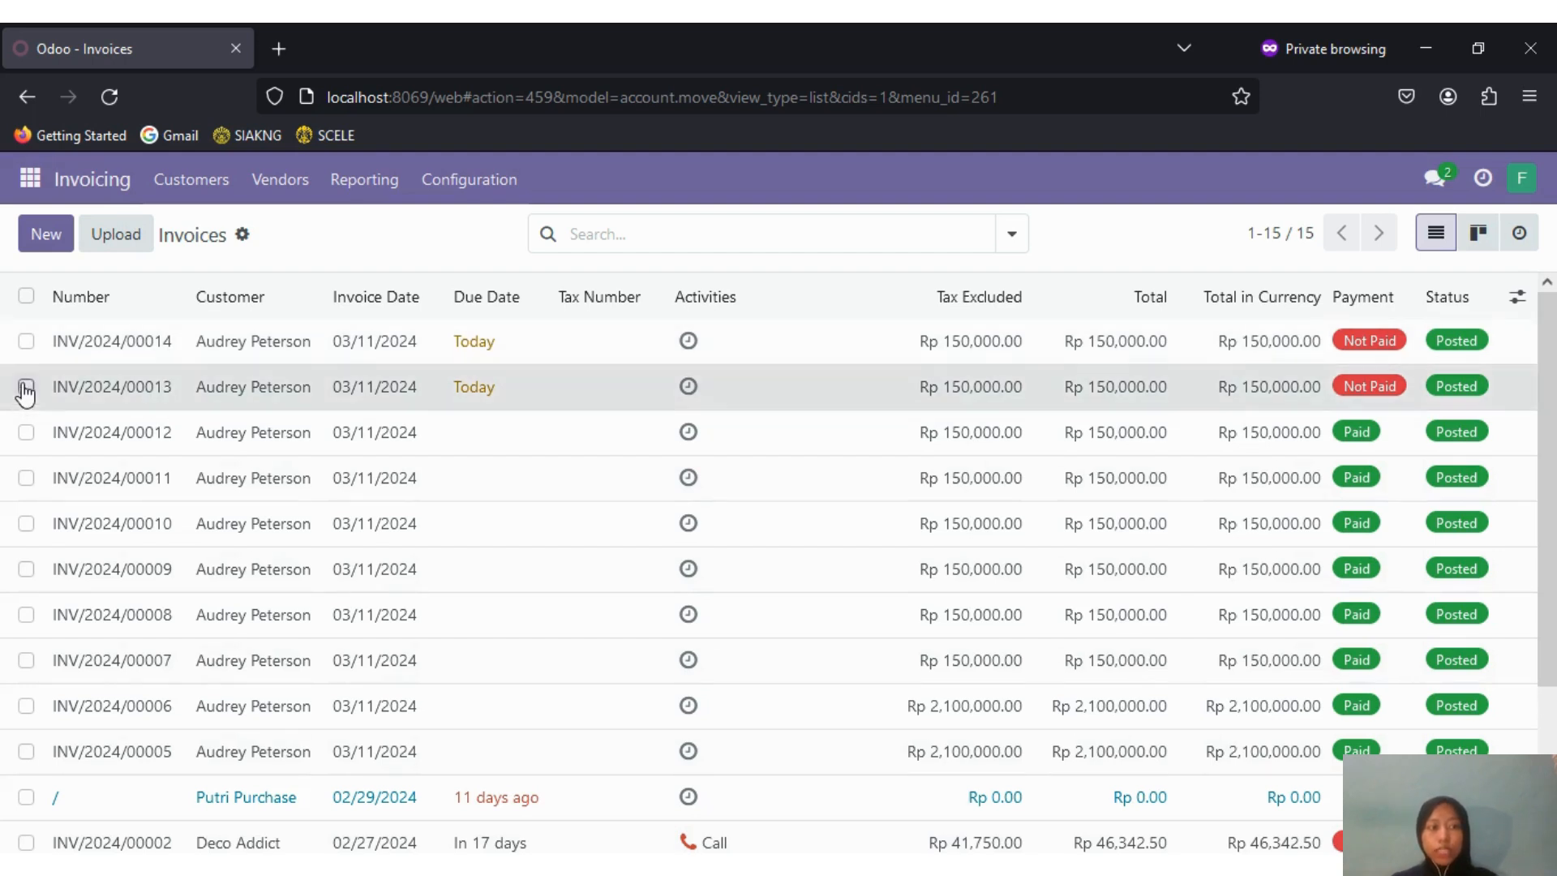
pyautogui.click(26, 381)
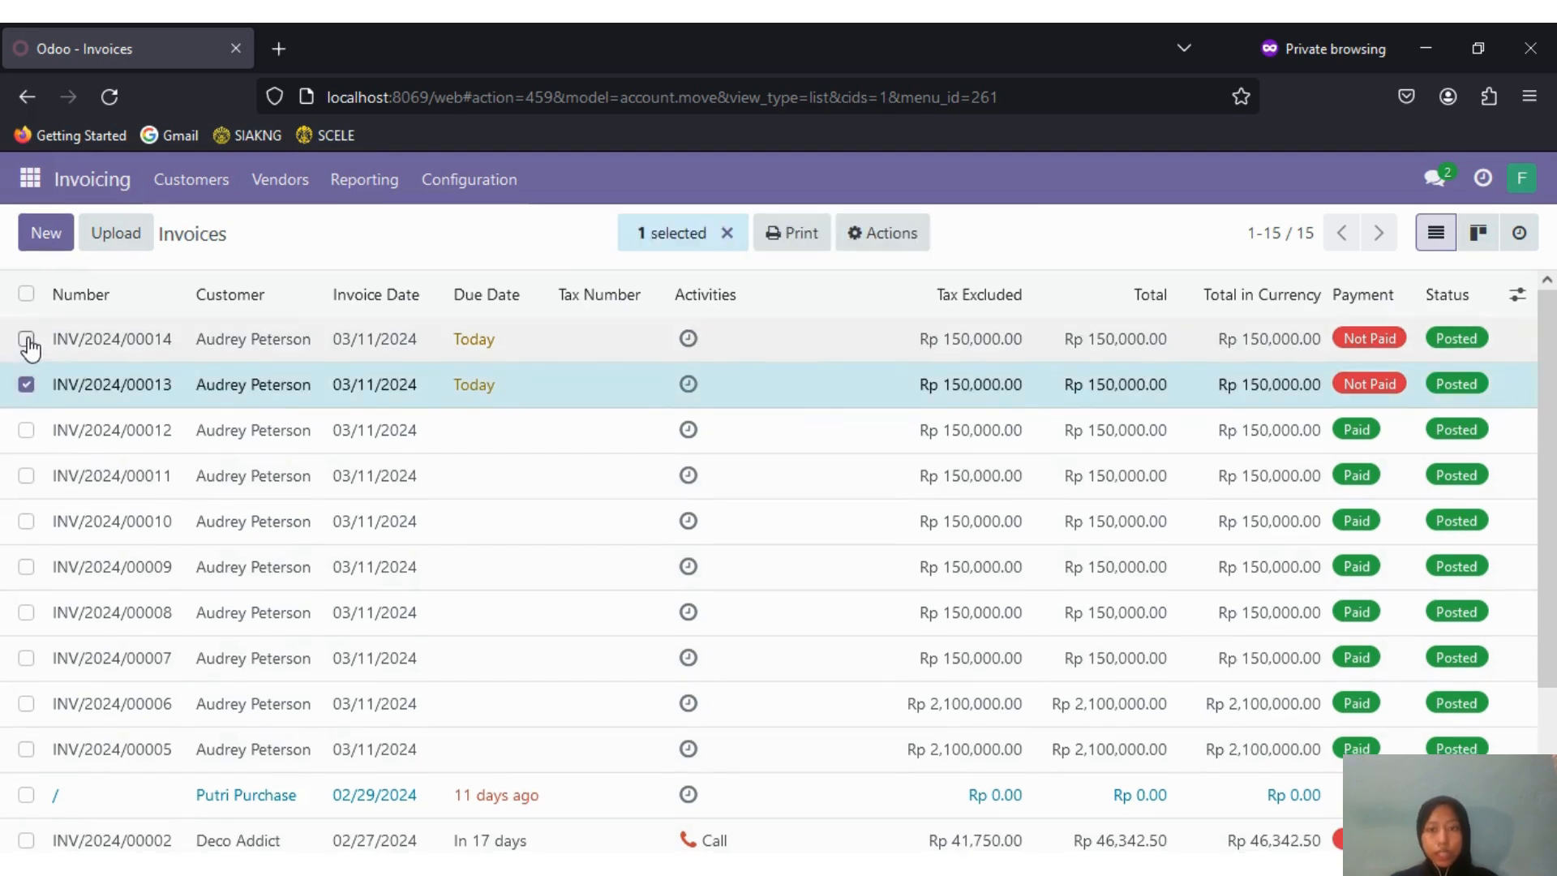
pyautogui.click(26, 339)
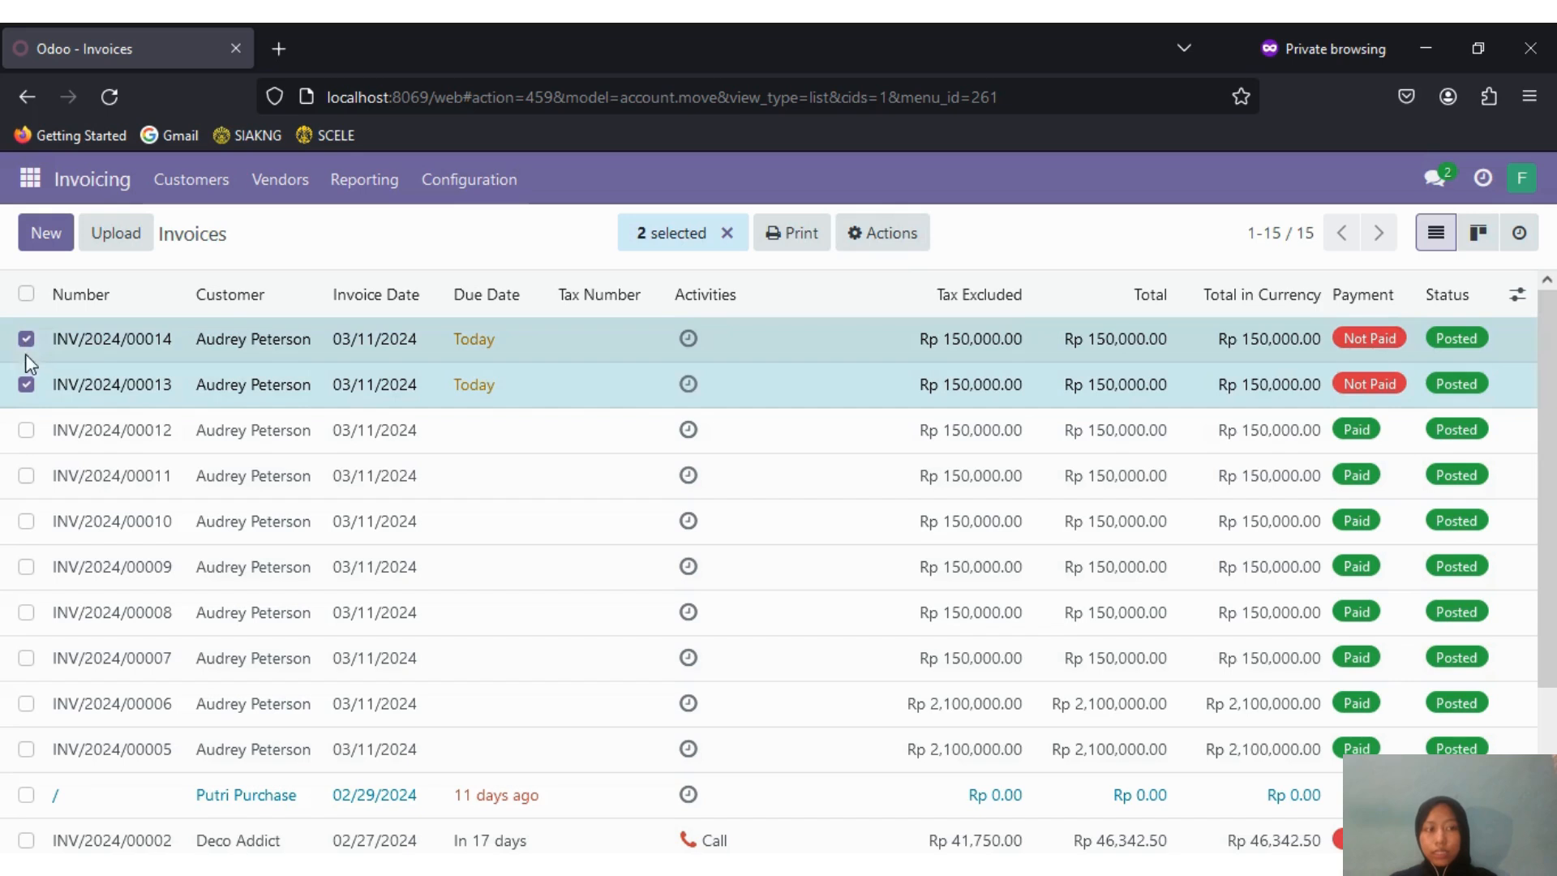
pyautogui.click(893, 244)
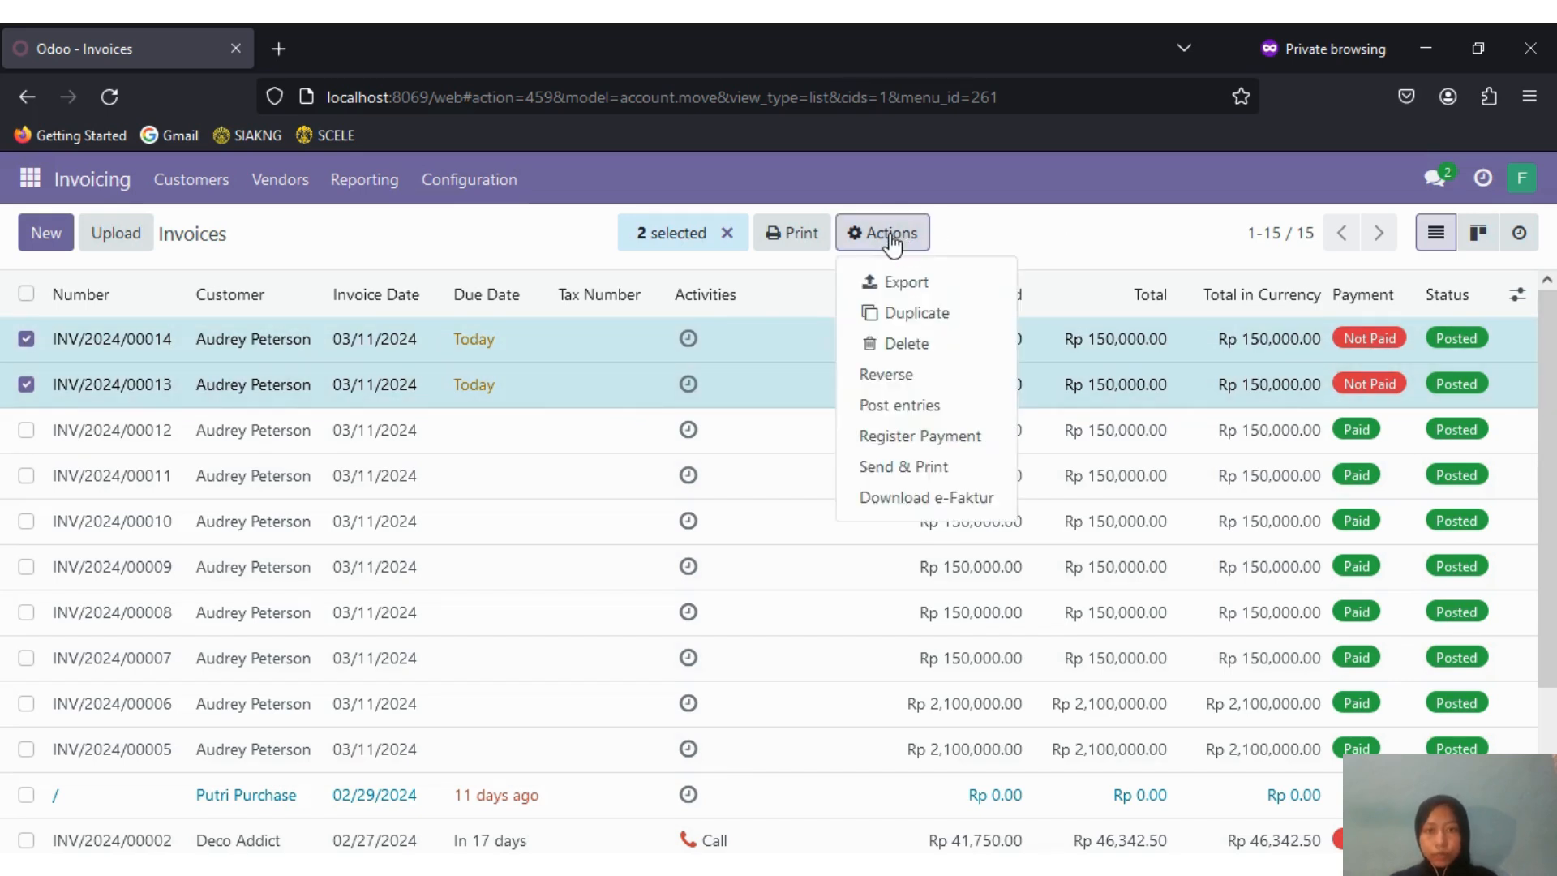
pyautogui.click(912, 437)
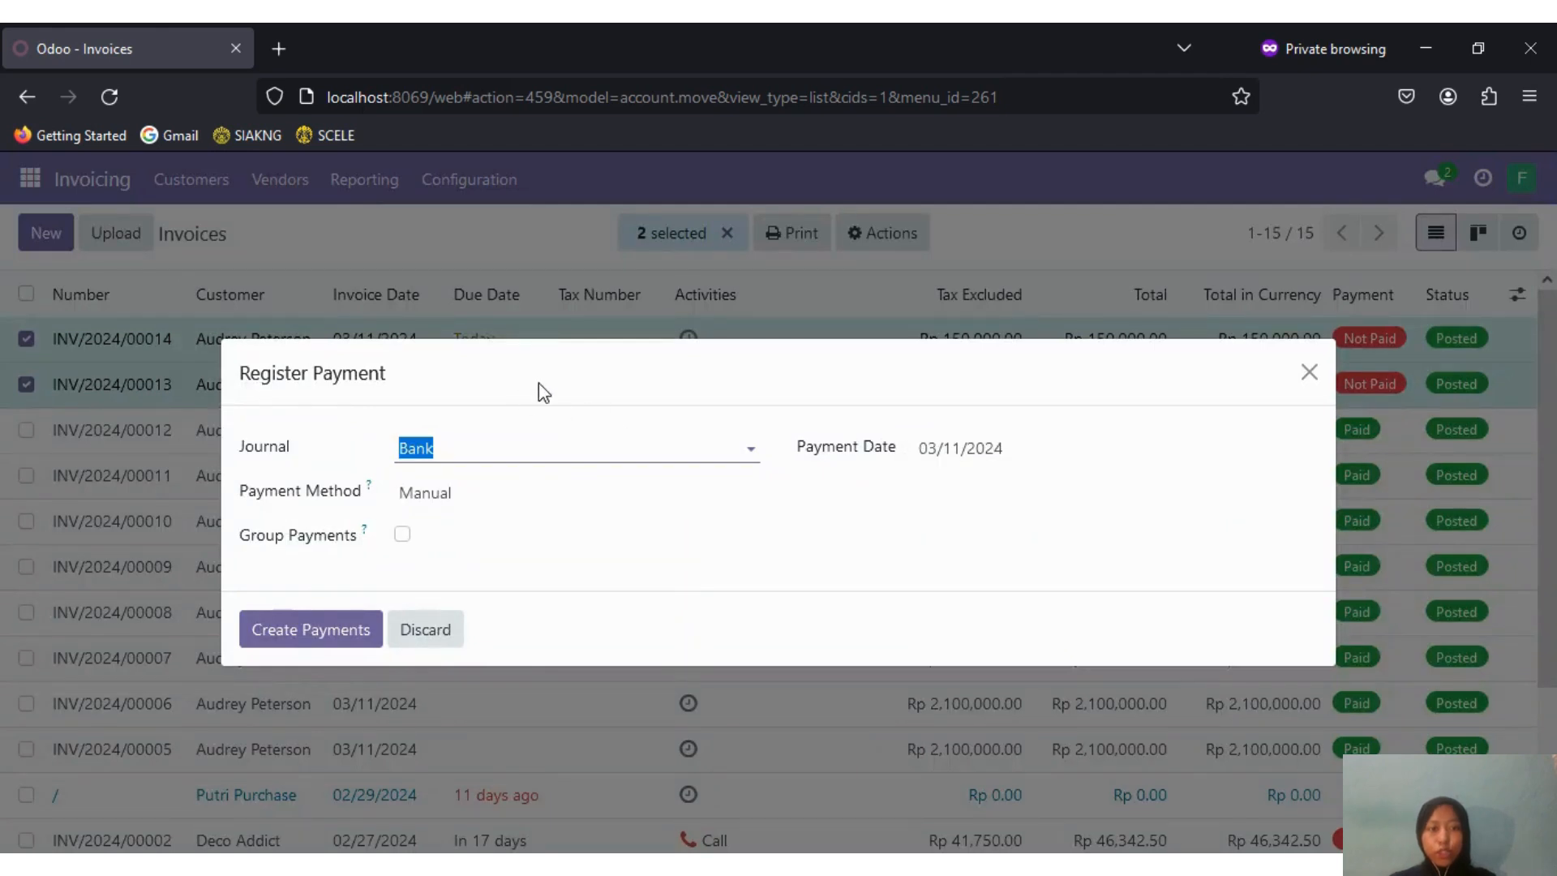
pyautogui.click(539, 383)
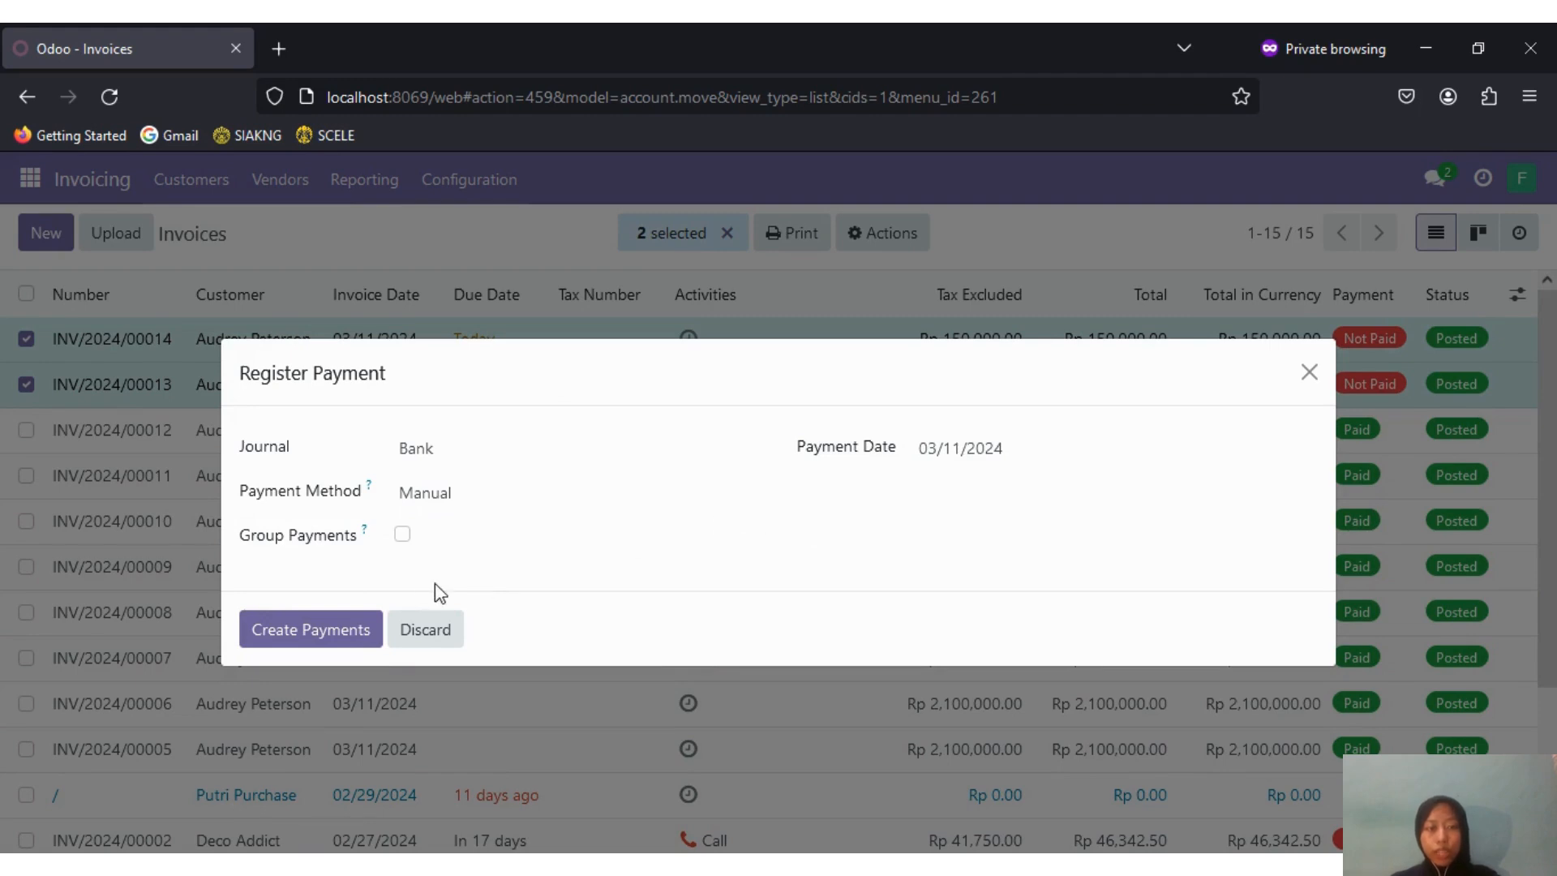
pyautogui.click(403, 536)
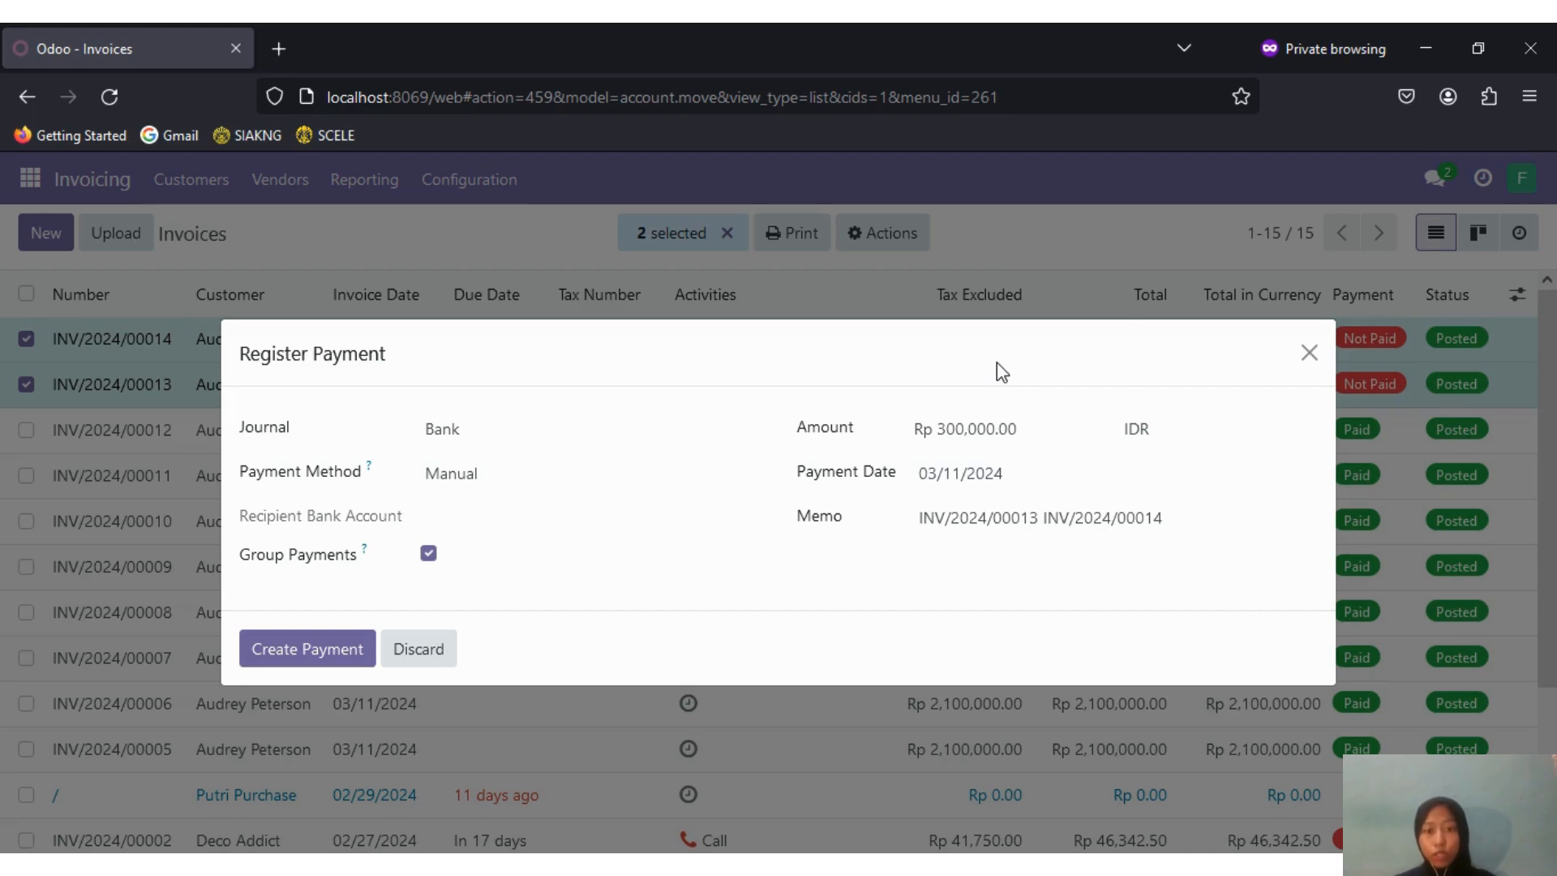
pyautogui.click(321, 648)
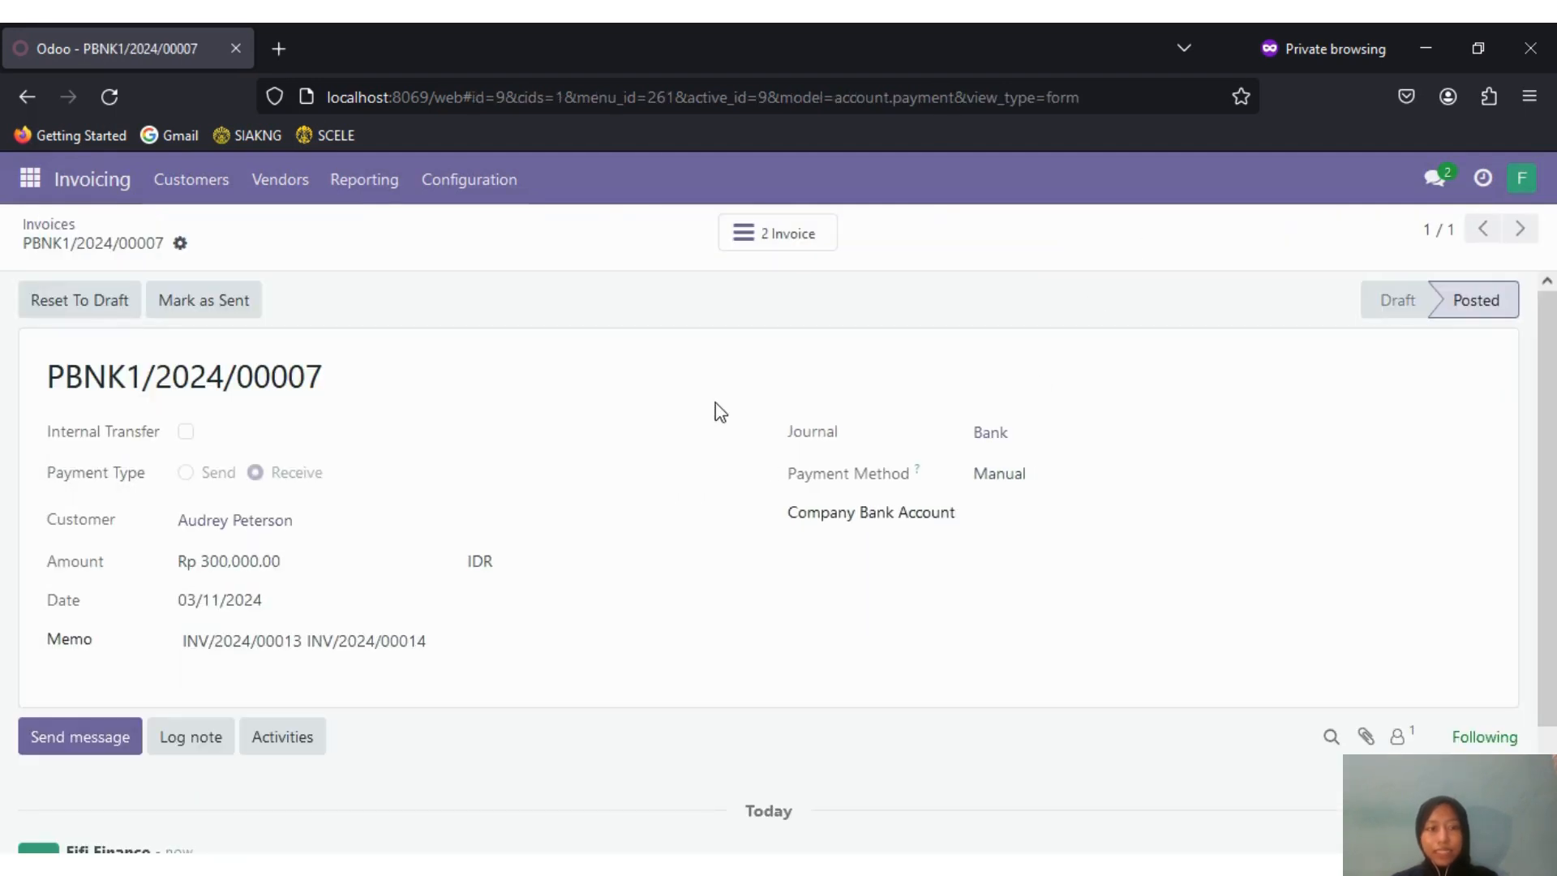
# Step: Review the new payment record's details and the entry in its activity log
pyautogui.scroll(-3, 617, 423)
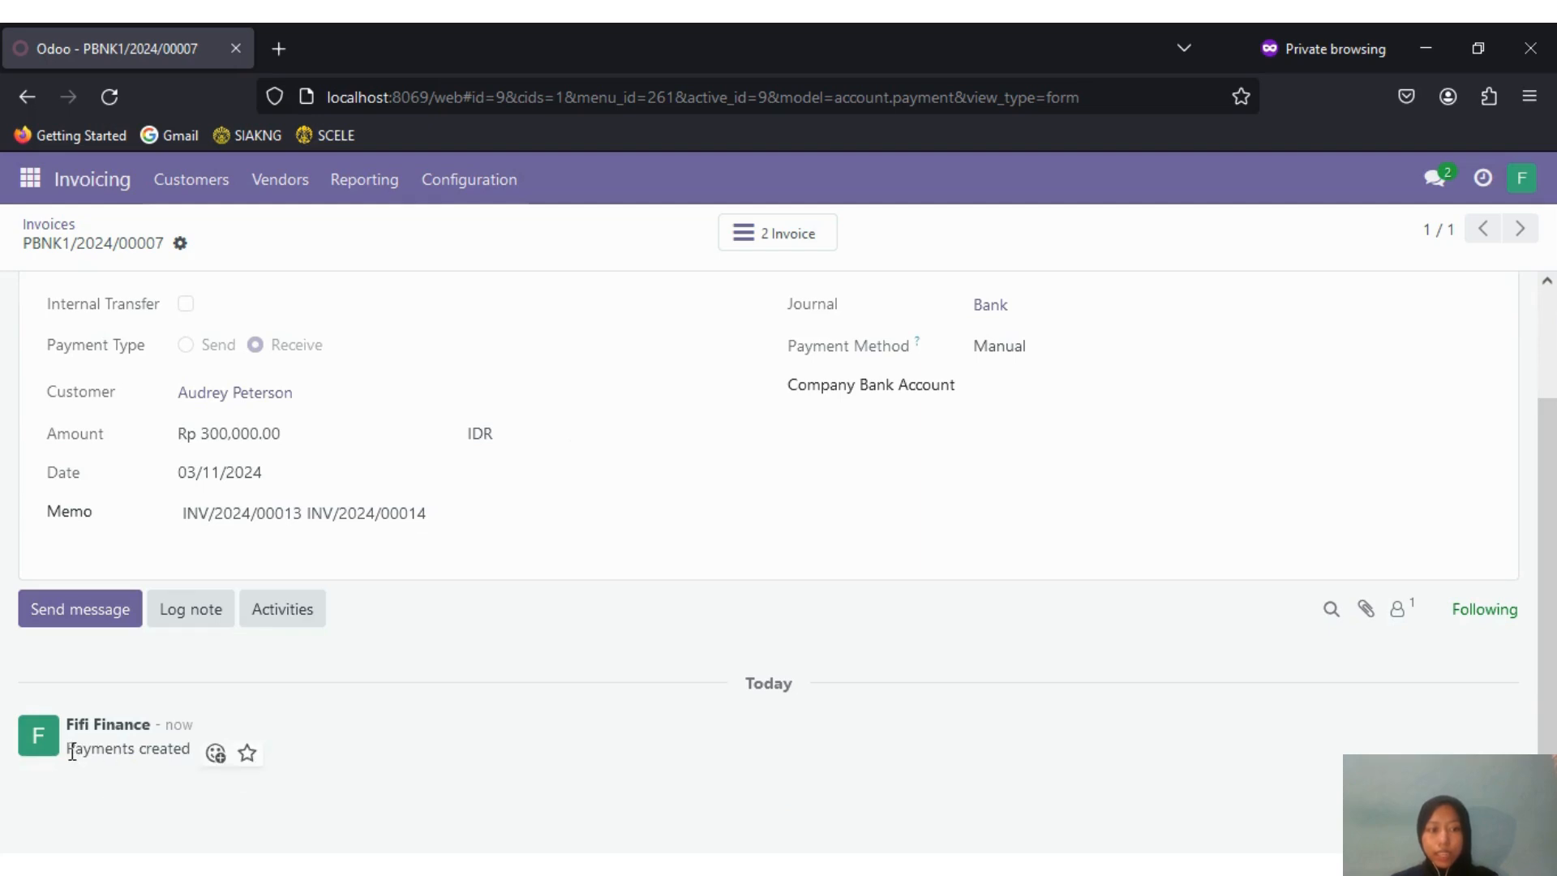
pyautogui.moveTo(72, 752); pyautogui.dragTo(180, 751)
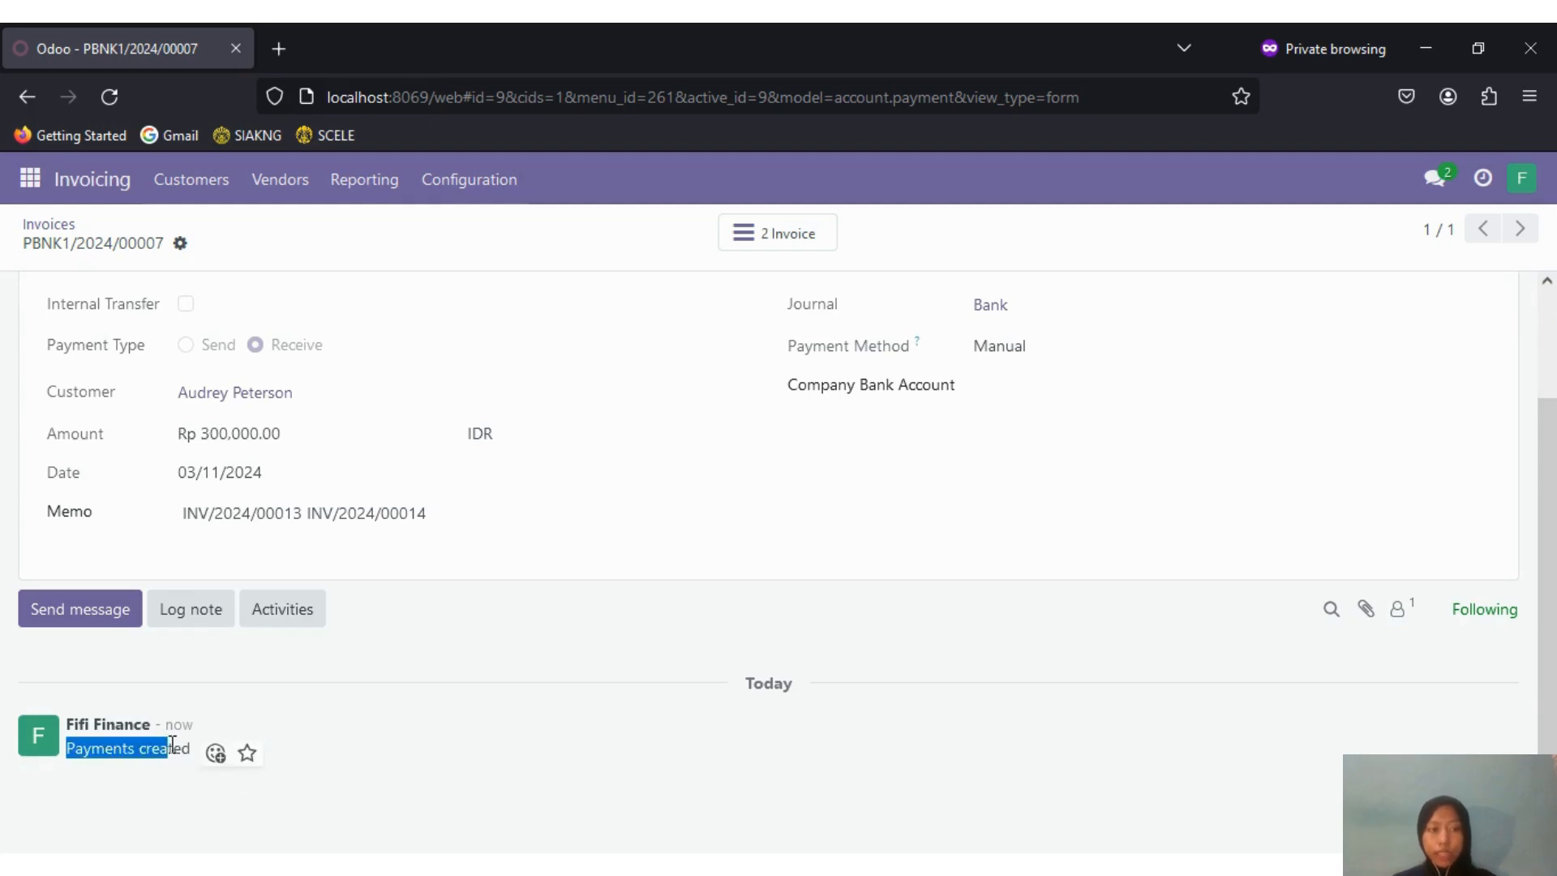
pyautogui.scroll(3, 486, 486)
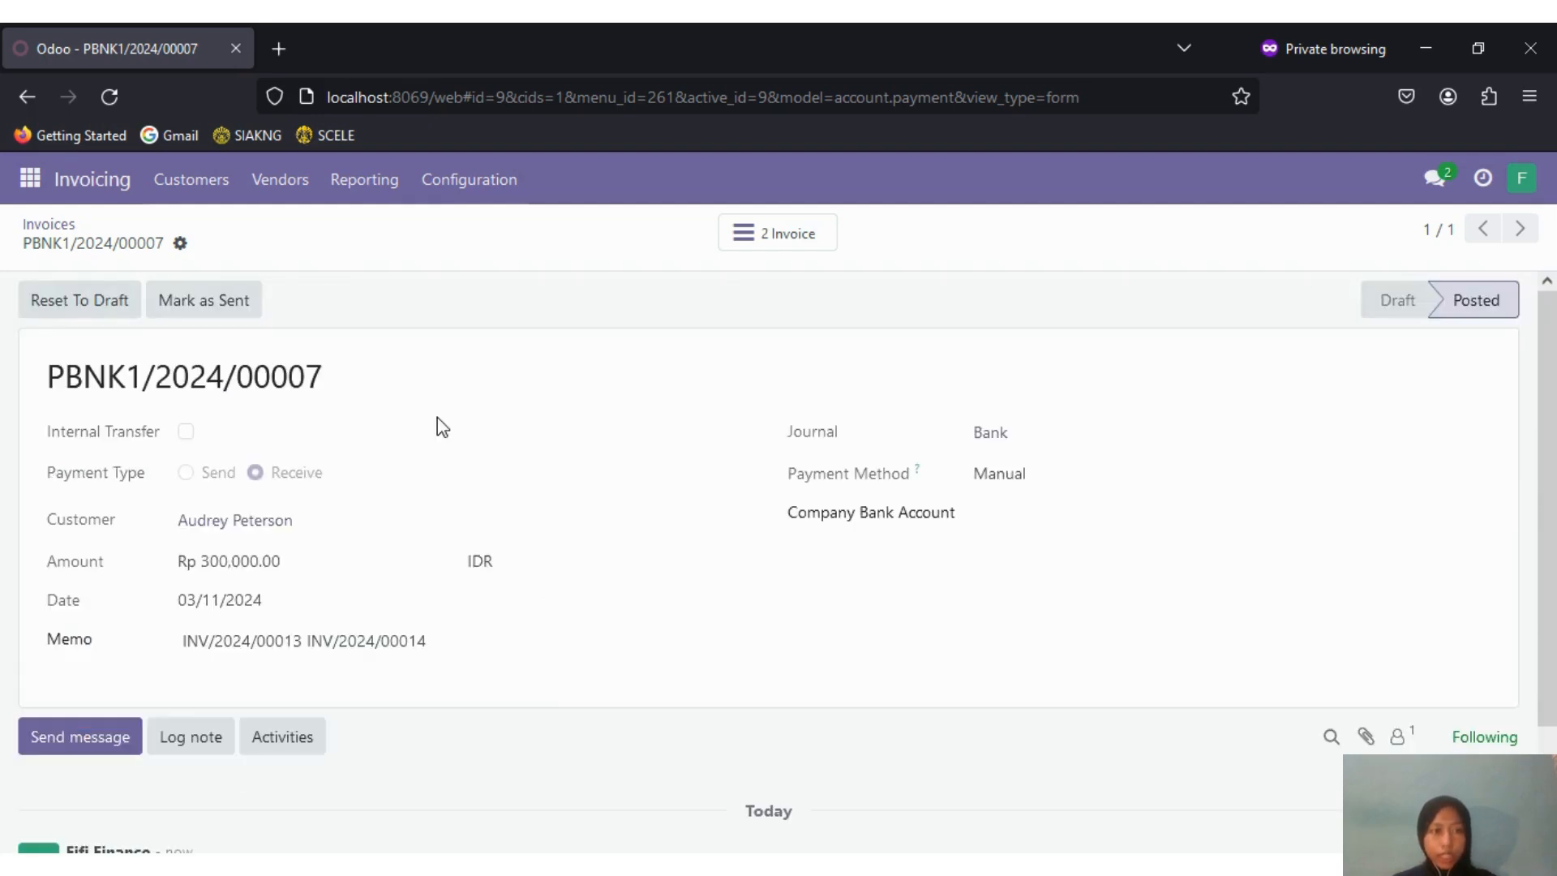
# Step: Return to the invoice list and select the customer's two most recent invoices to check their payment status
pyautogui.click(120, 195)
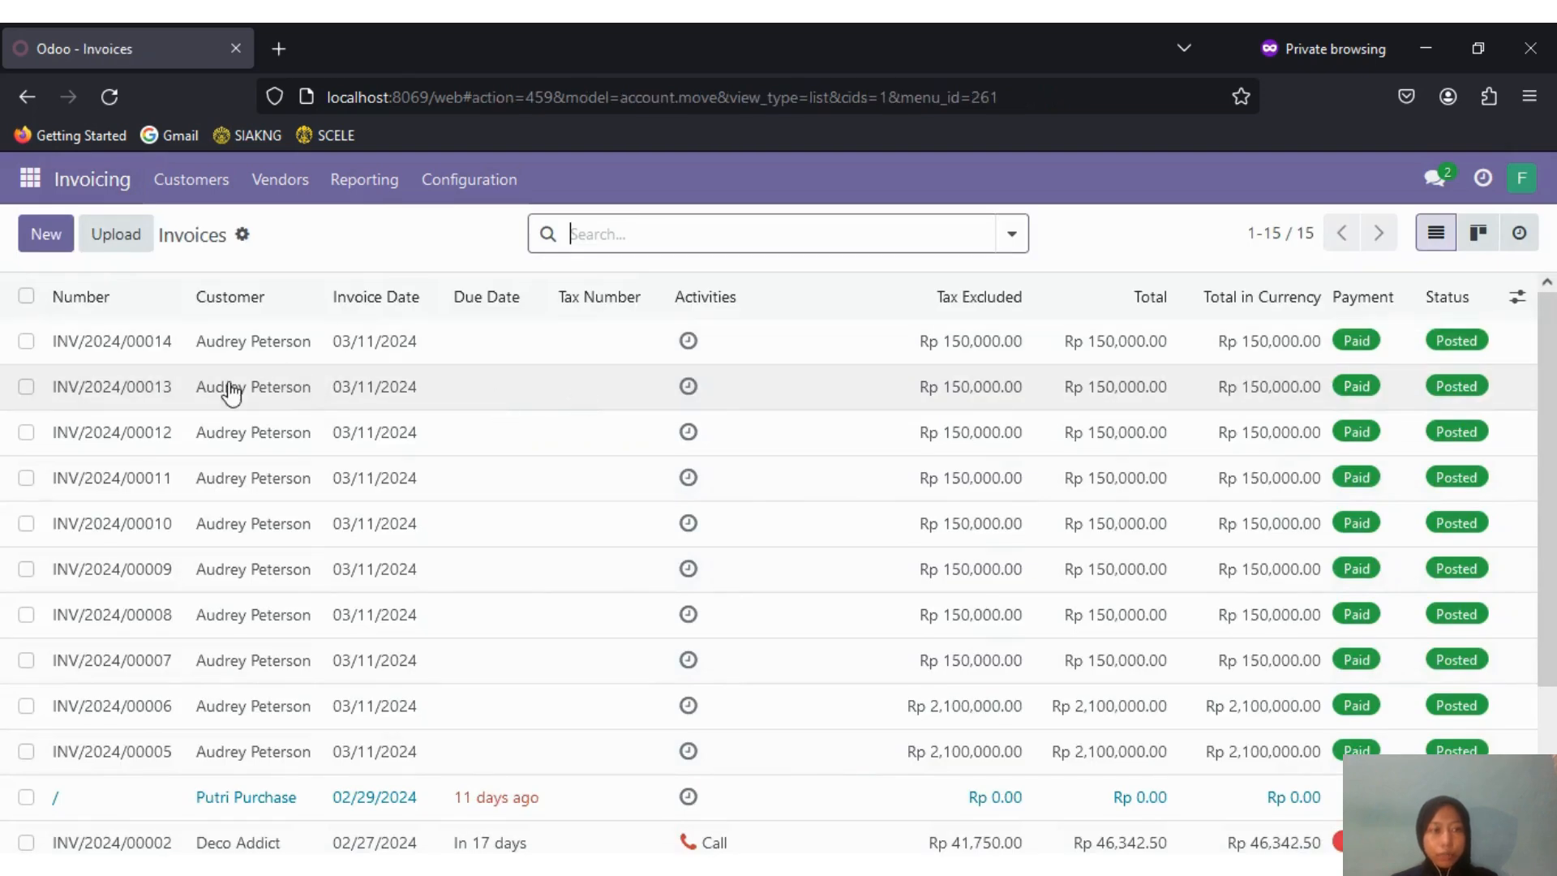
pyautogui.click(26, 387)
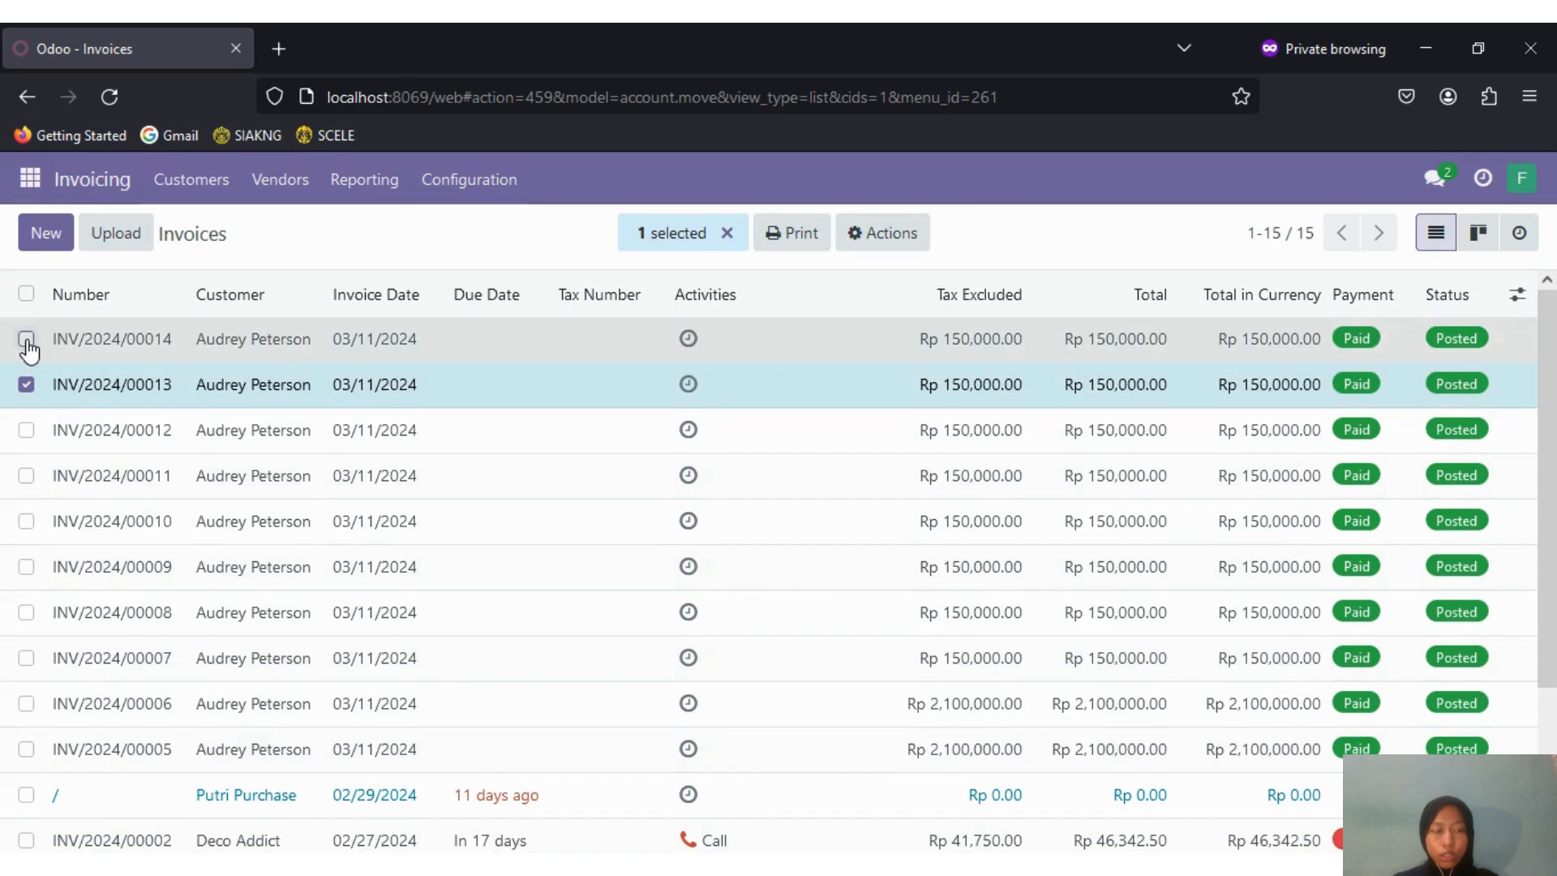
pyautogui.click(26, 338)
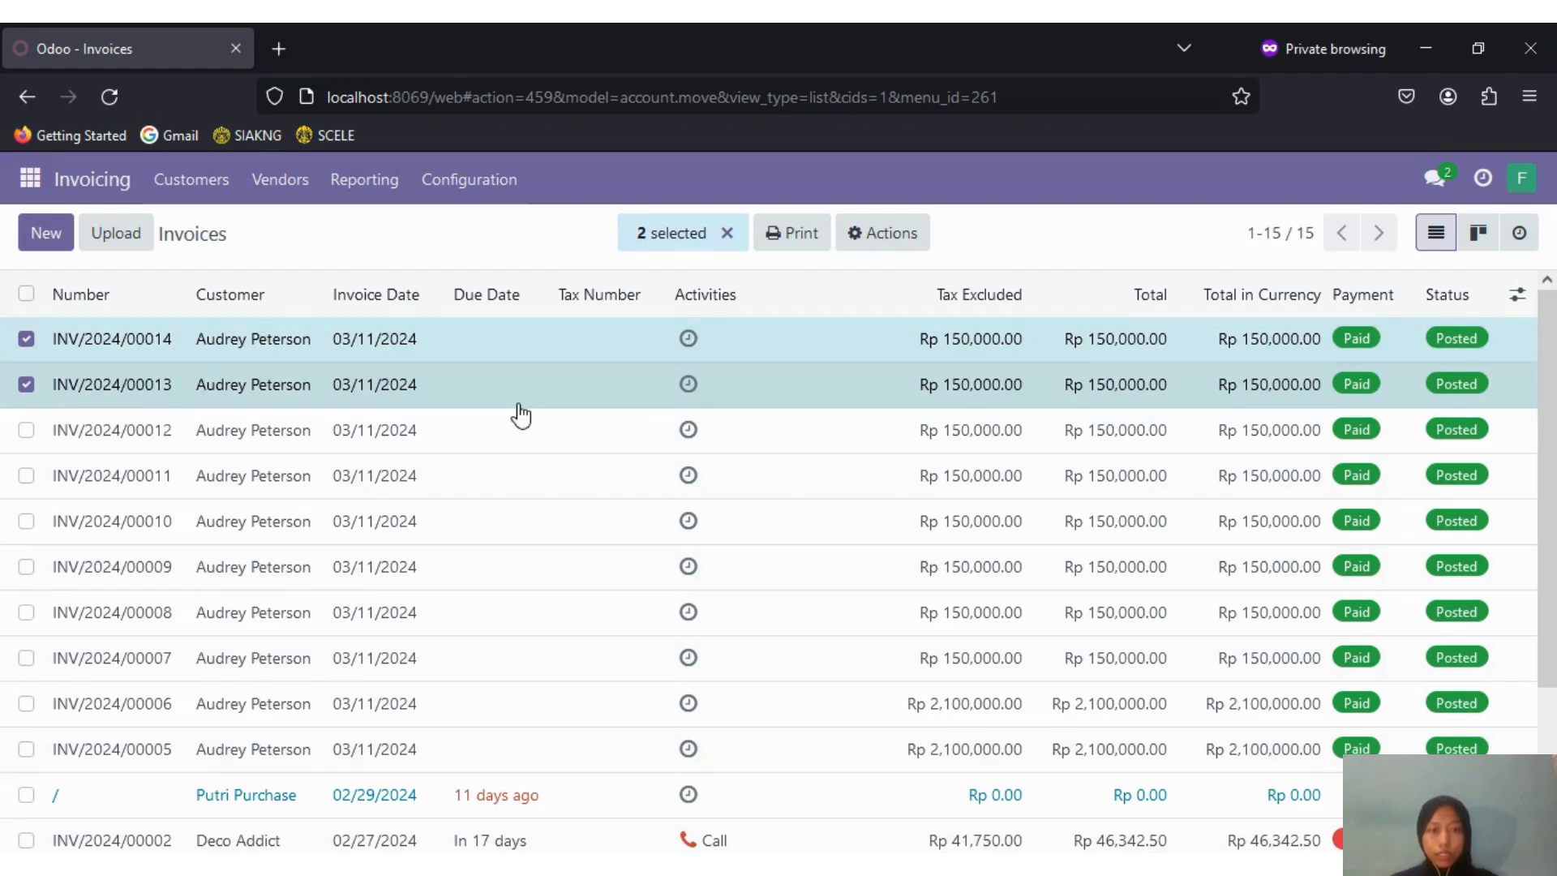
# Step: Open each of the customer's two most recent invoices, the older one first, to examine its invoice lines and payment status
pyautogui.click(106, 382)
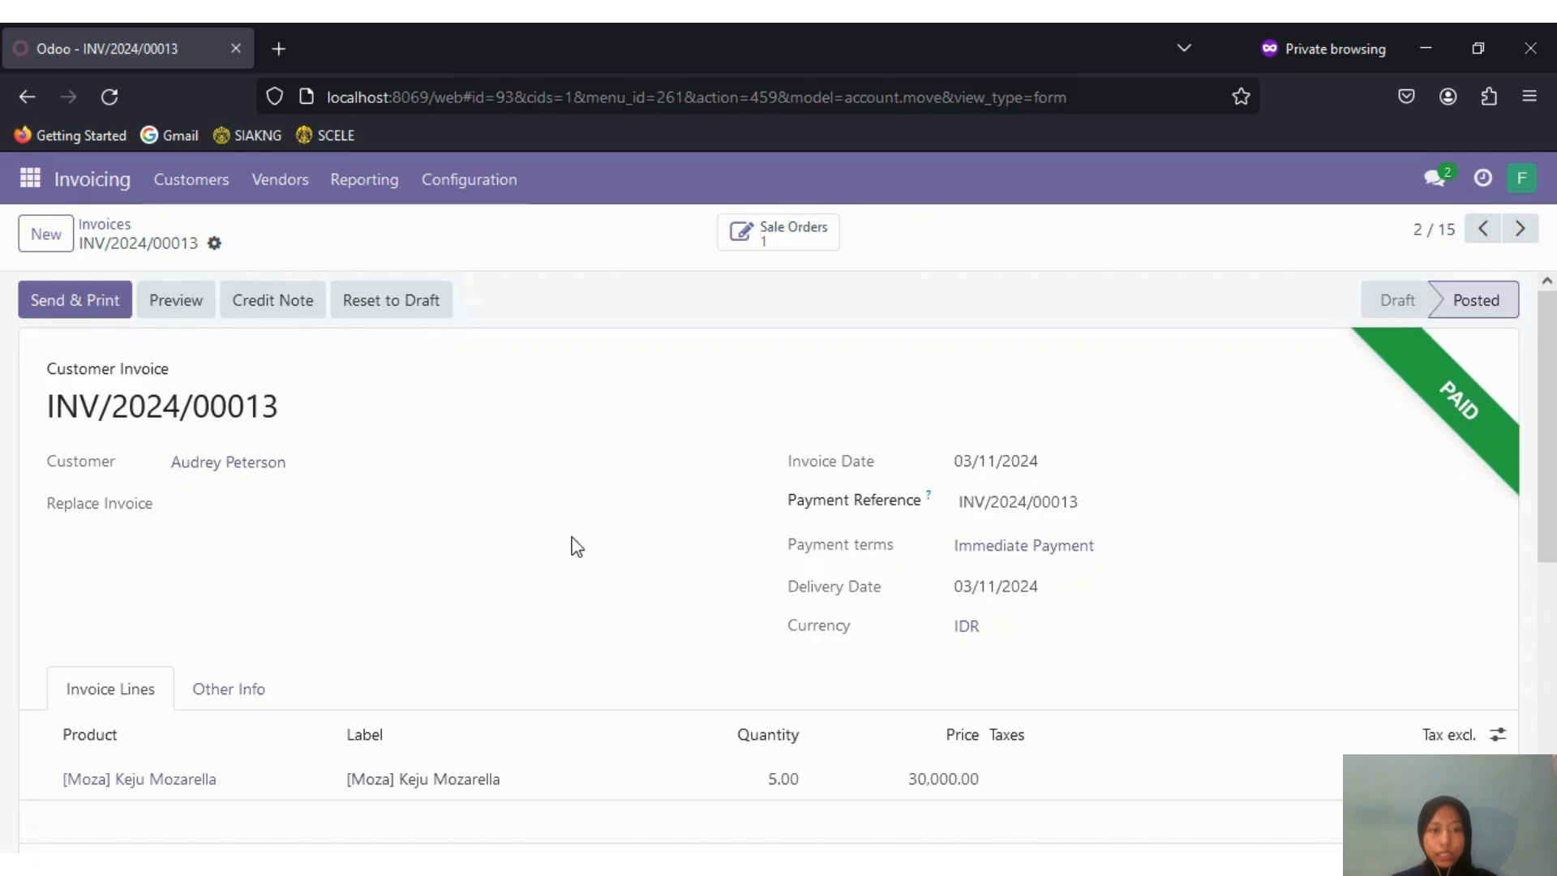
pyautogui.scroll(-4, 572, 546)
pyautogui.scroll(4, 572, 546)
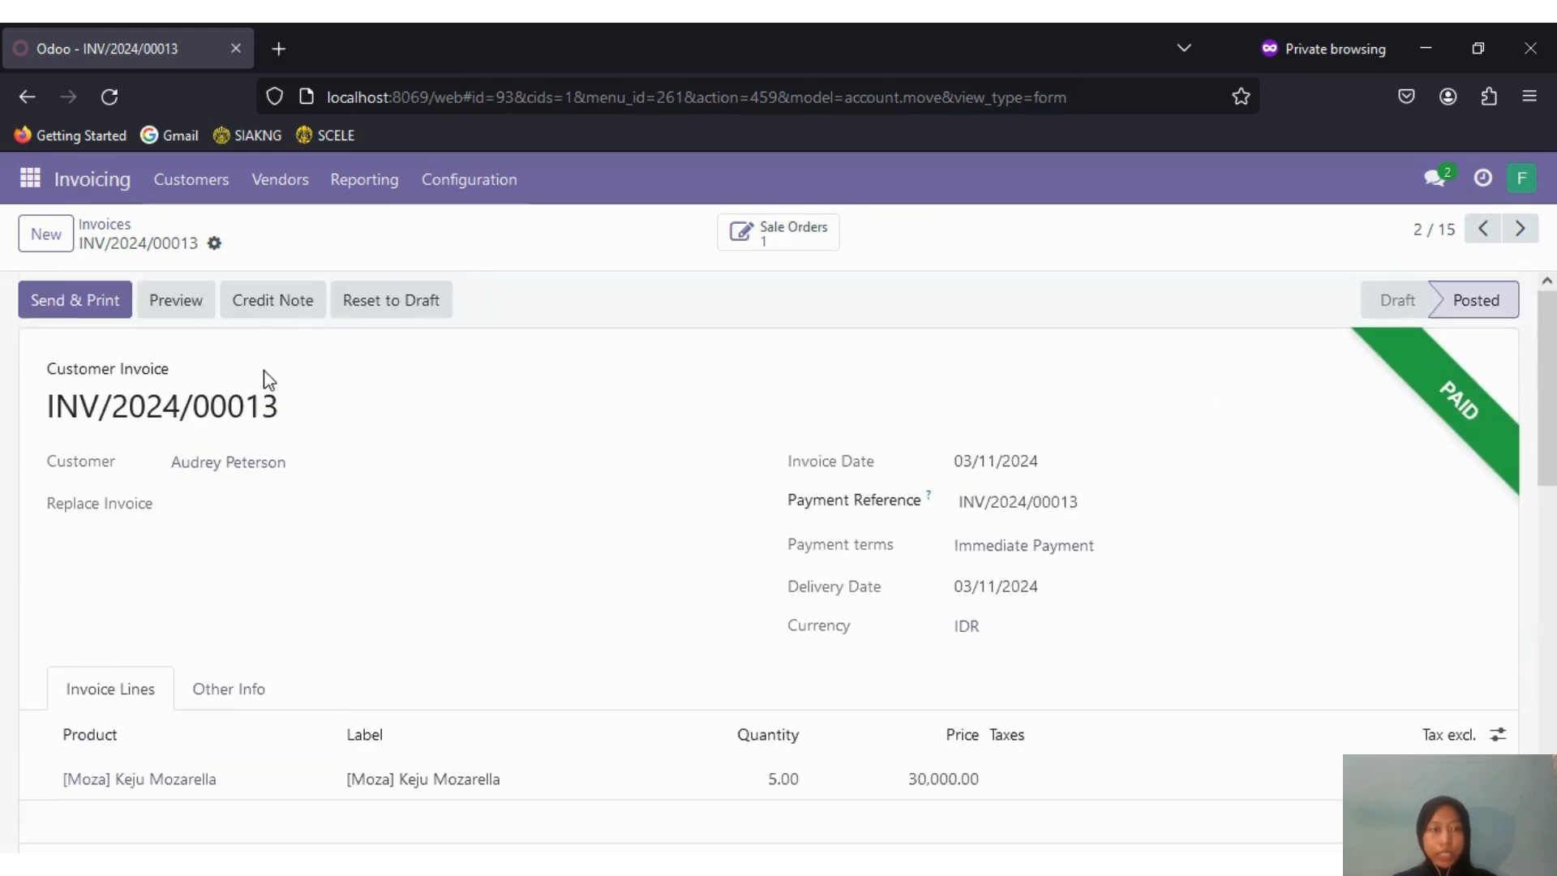
pyautogui.click(29, 98)
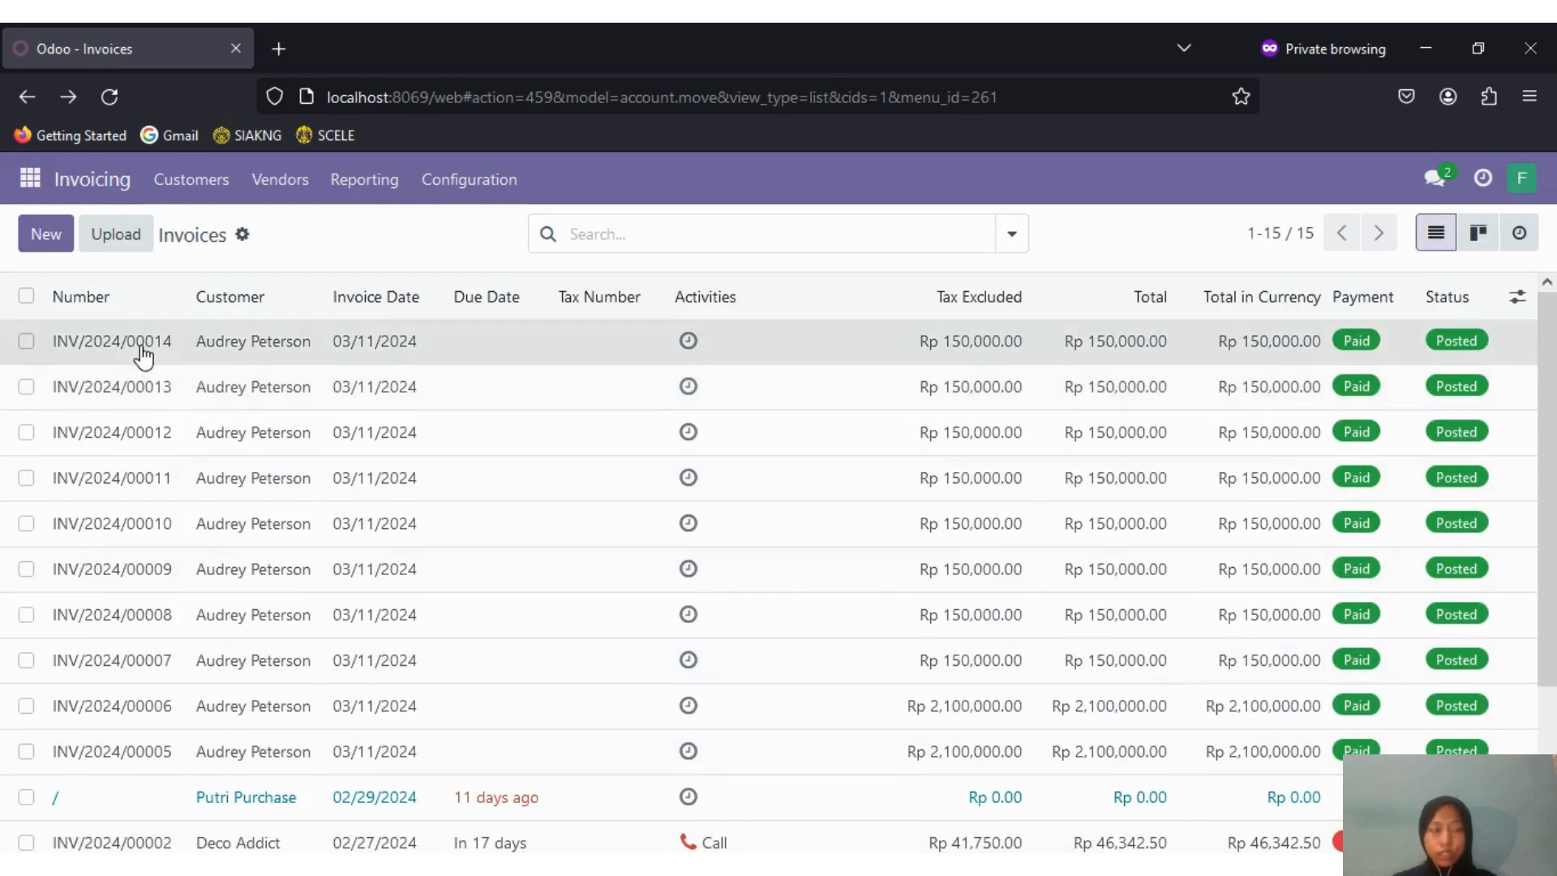
pyautogui.click(144, 355)
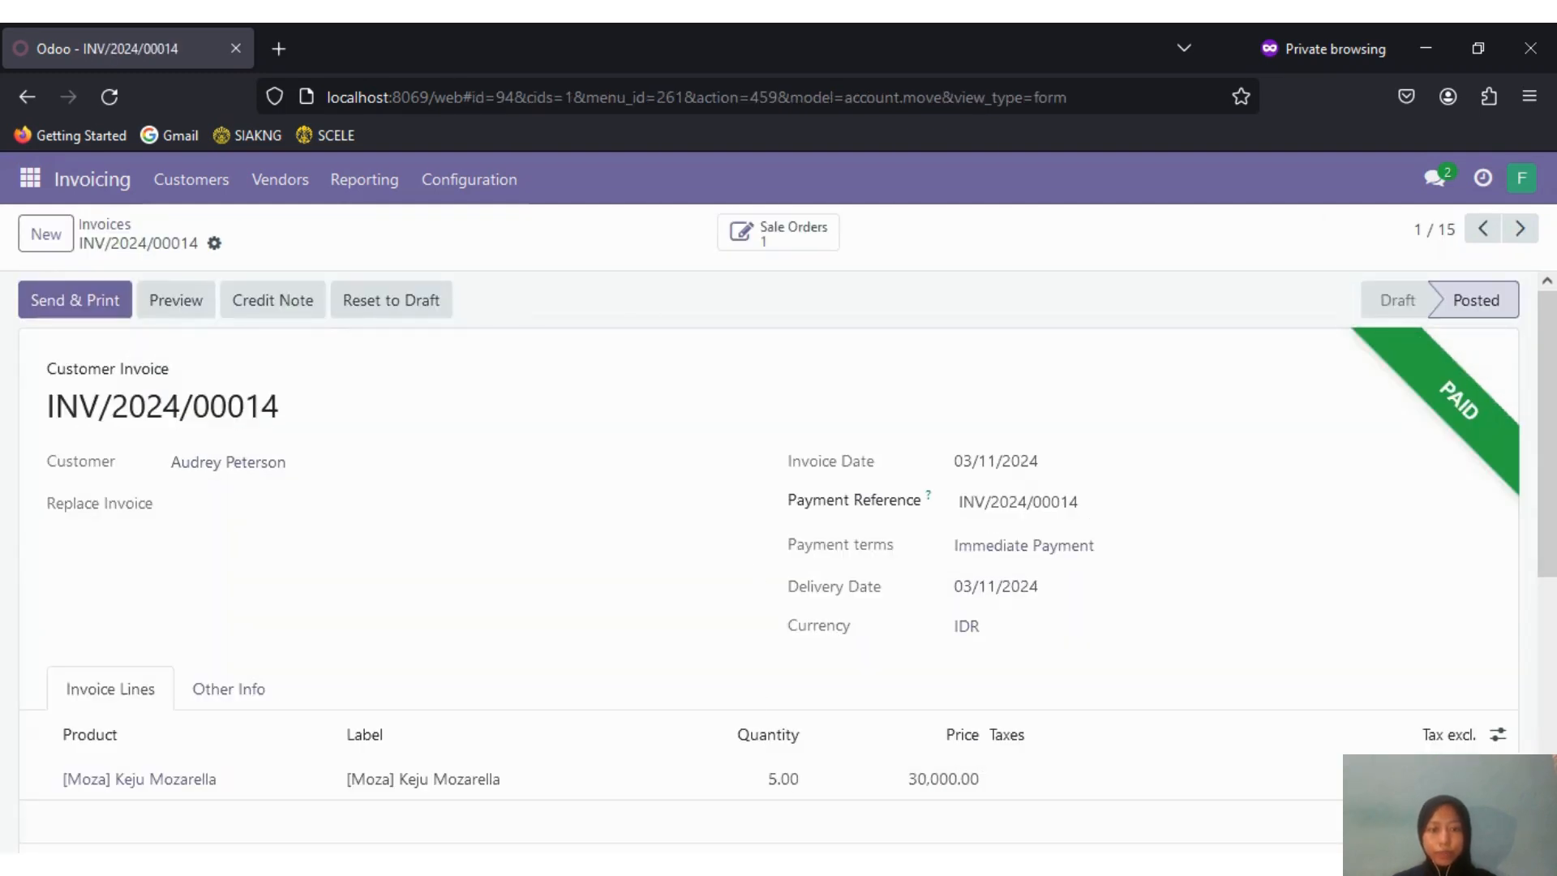